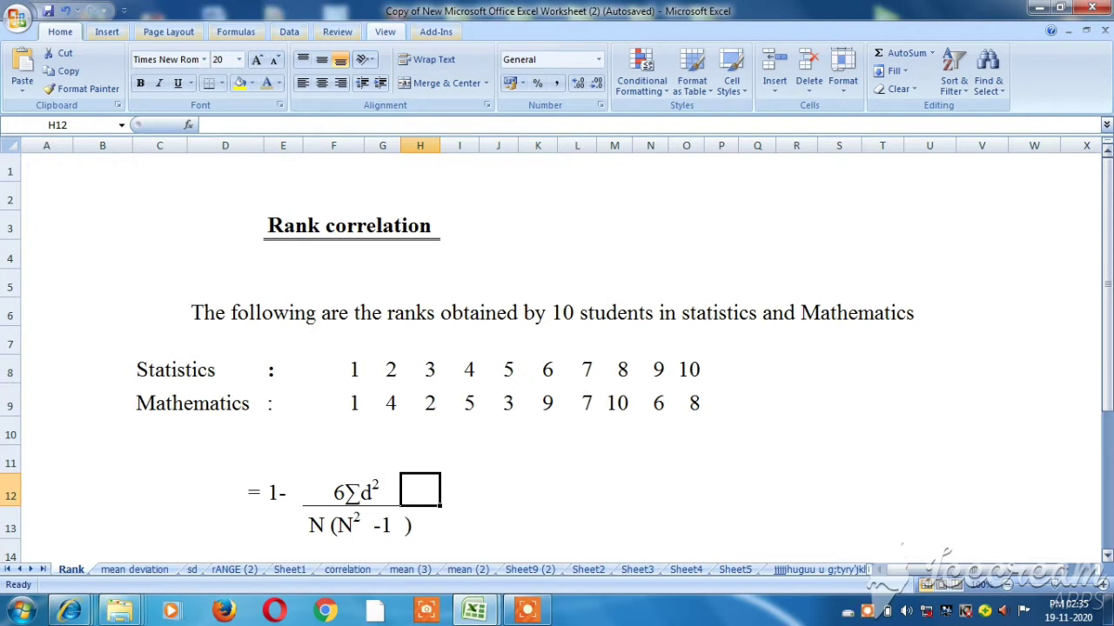
# Review the Statistics and Mathematics ranks and the rank correlation formula in the problem workbook, and return to the solution workbook.
pyautogui.press('Down')
pyautogui.press('Down')
pyautogui.press('Up')
pyautogui.press('Up')
pyautogui.press('Up')
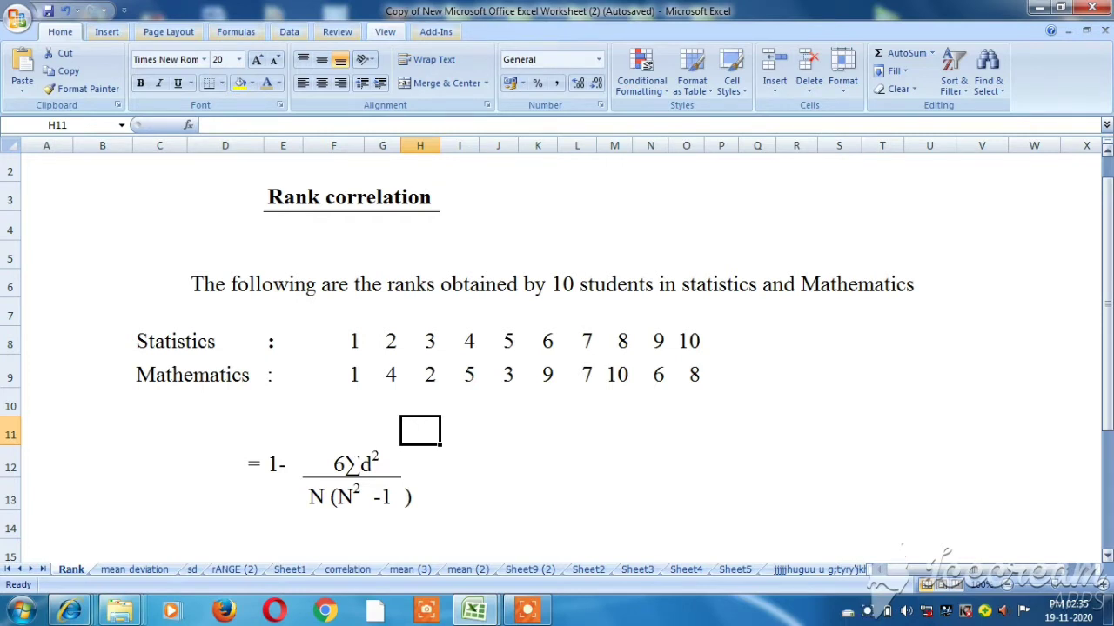
pyautogui.click(420, 461)
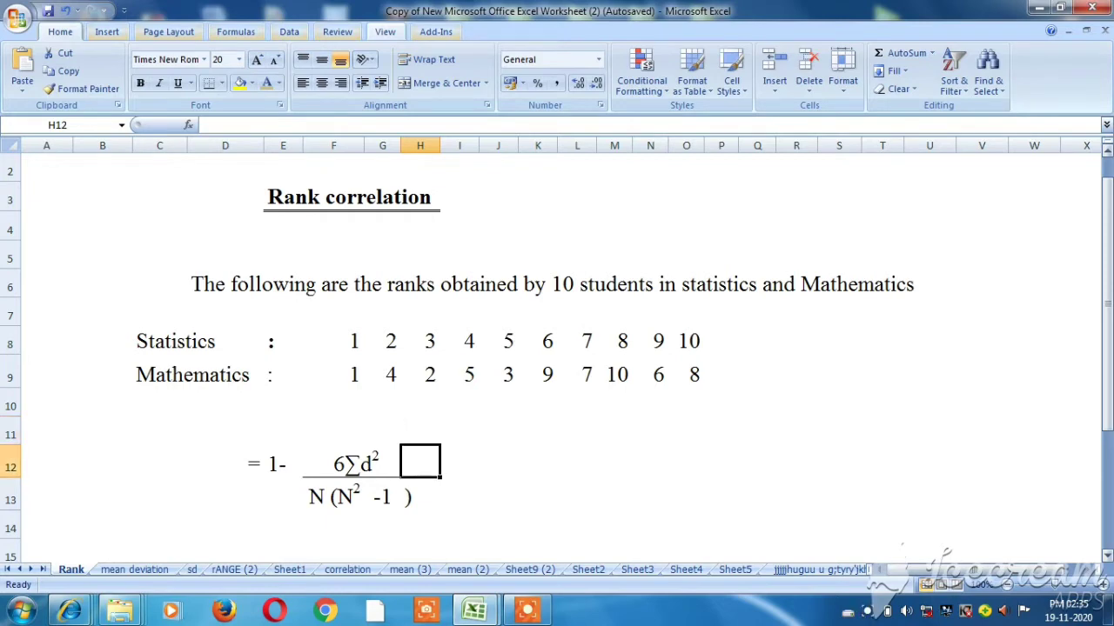
pyautogui.hotkey('alt', 'Tab')
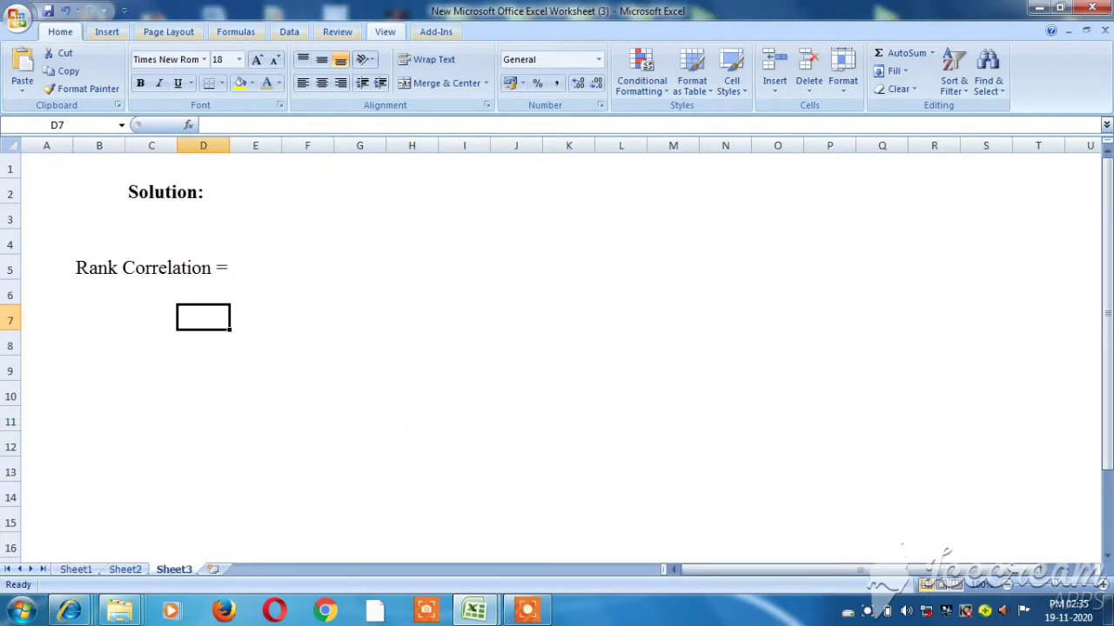
pyautogui.hotkey('alt', 'Tab')
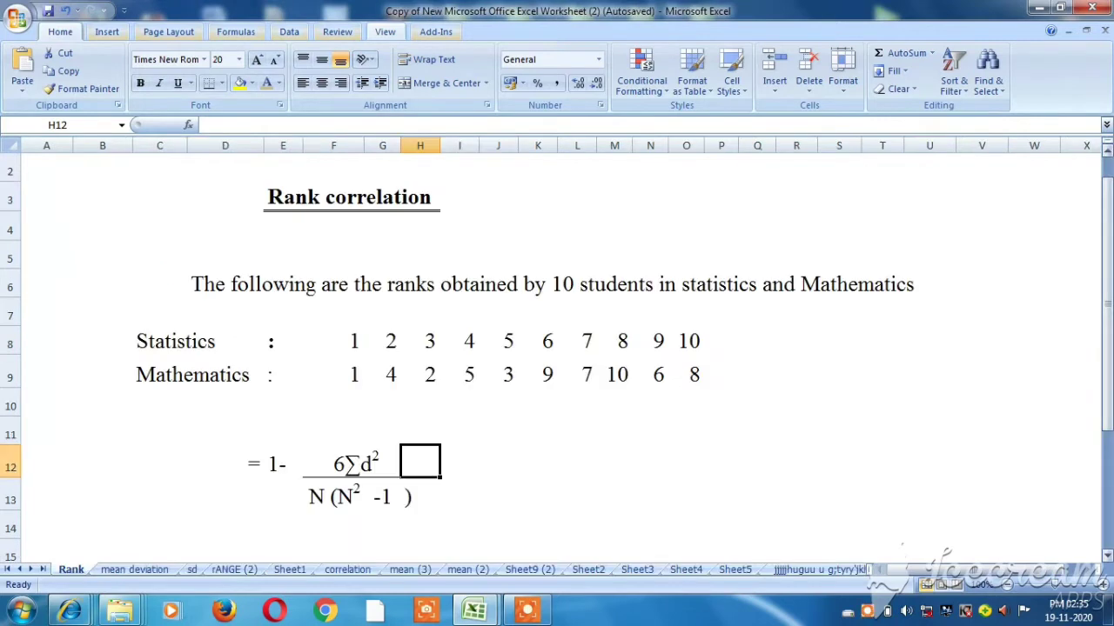
pyautogui.hotkey('alt', 'Tab')
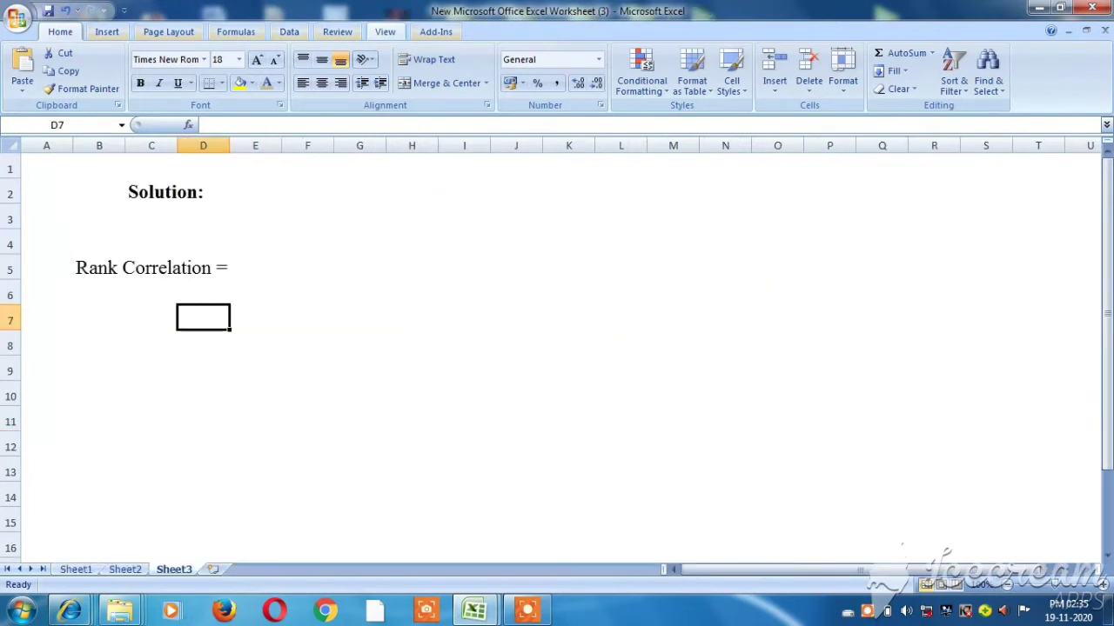
# Enter the column headers R1 in D7 and R2 in E7 of the solution sheet.
pyautogui.write('r')
pyautogui.press('BackSpace')
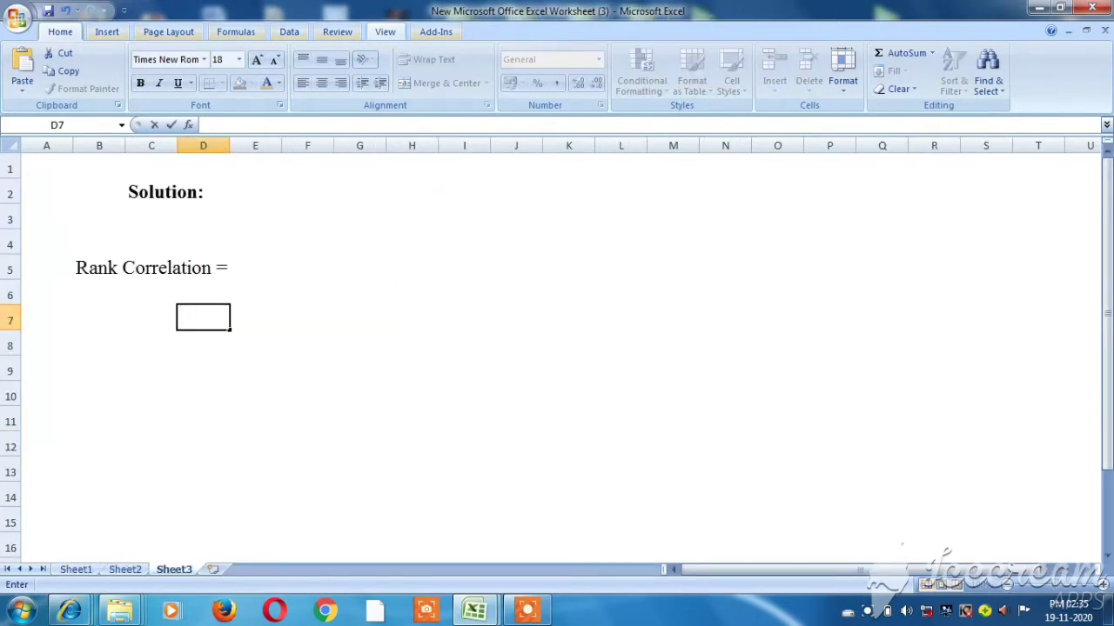
pyautogui.write('R1')
pyautogui.press('Tab')
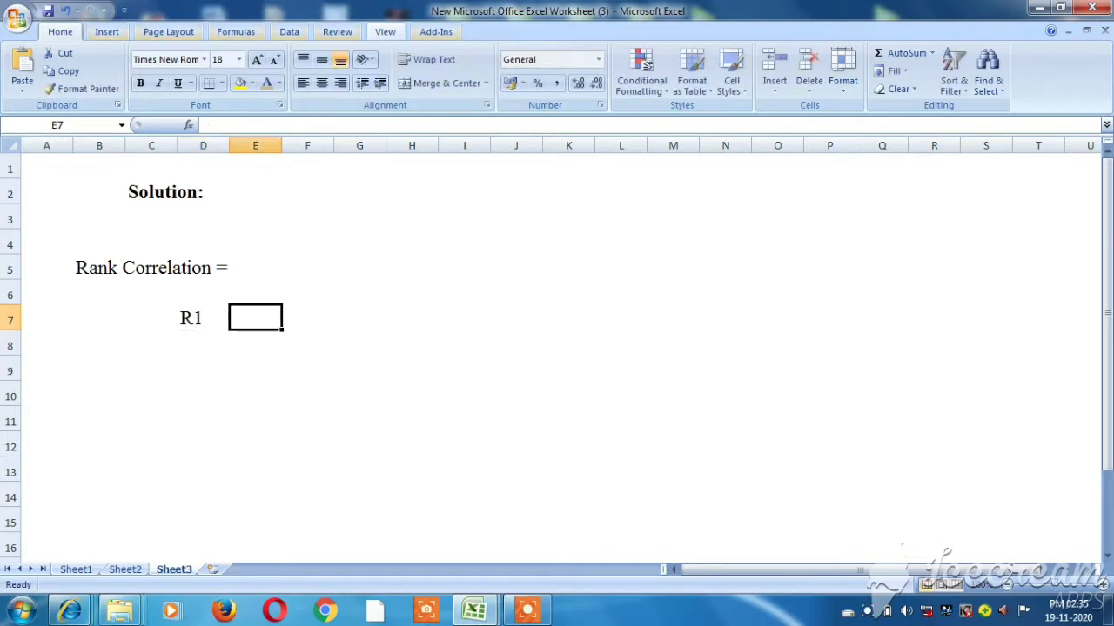
pyautogui.hotkey('alt', 'Tab')
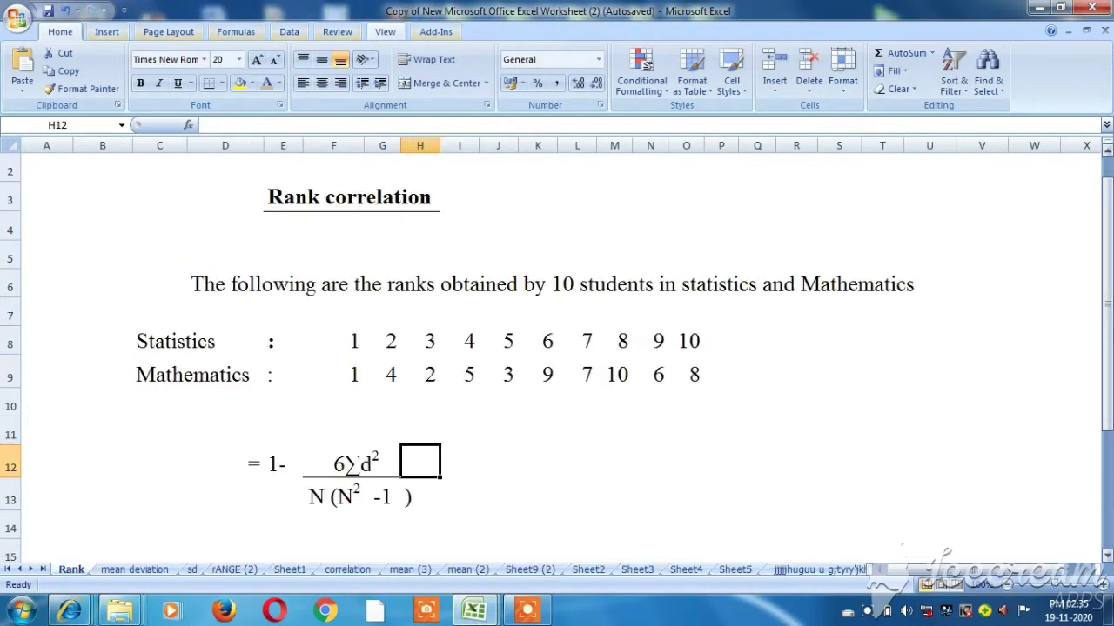
pyautogui.hotkey('alt', 'Tab')
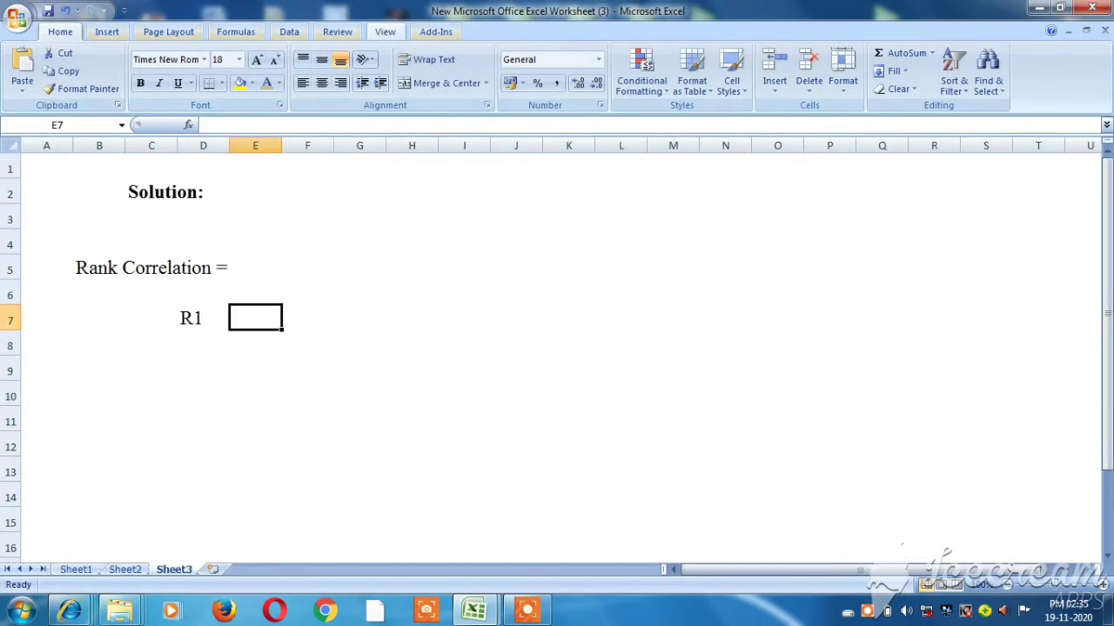
pyautogui.write('R2')
pyautogui.press('Return')
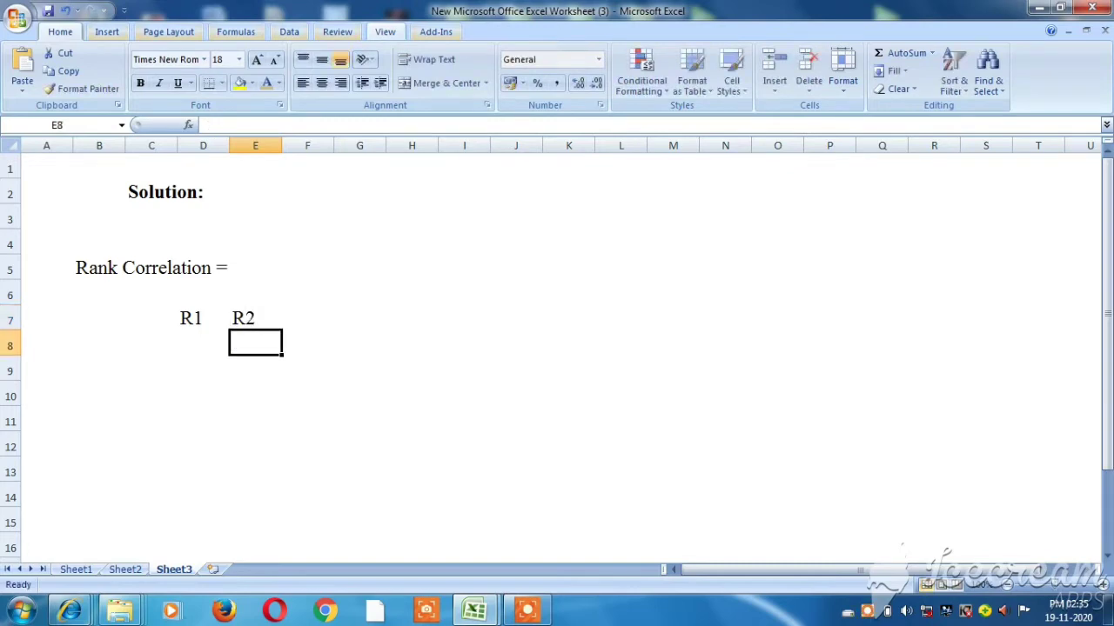
# Add the headers d in F7 and d² in G7, with the 2 as superscript.
pyautogui.press('Up')
pyautogui.press('Right')
pyautogui.hotkey('alt', 'Tab')
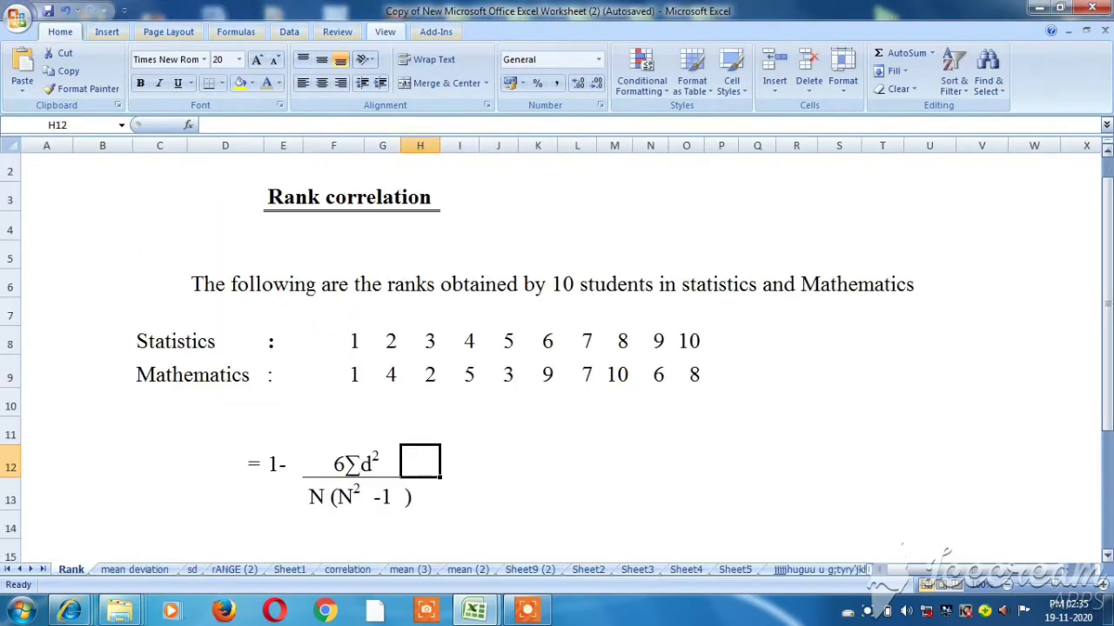
pyautogui.hotkey('alt', 'Tab')
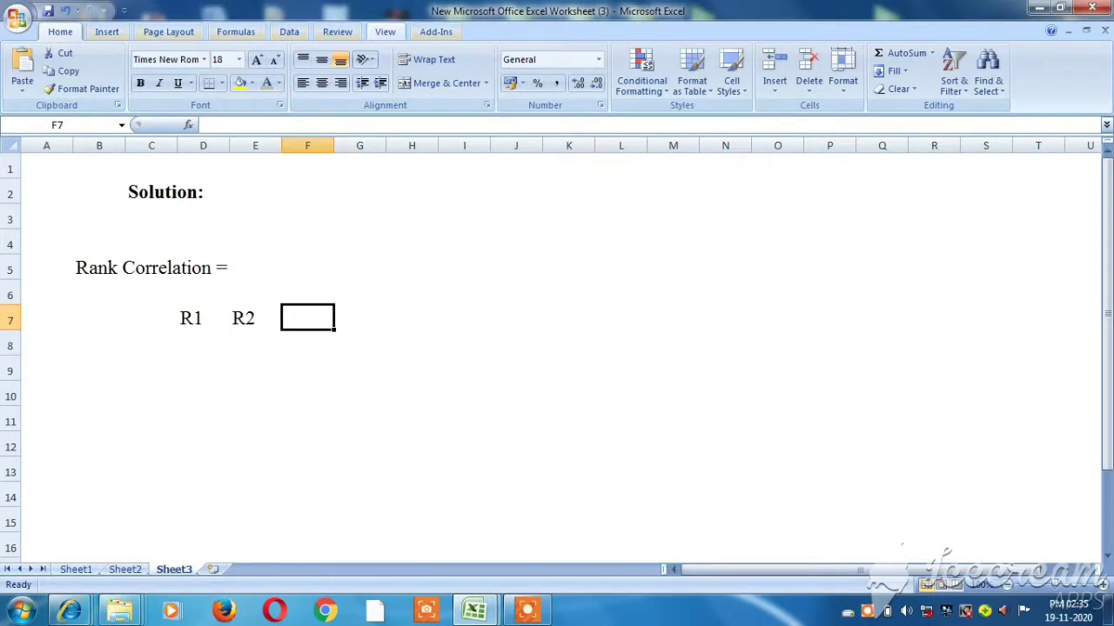
pyautogui.write('d')
pyautogui.press('Tab')
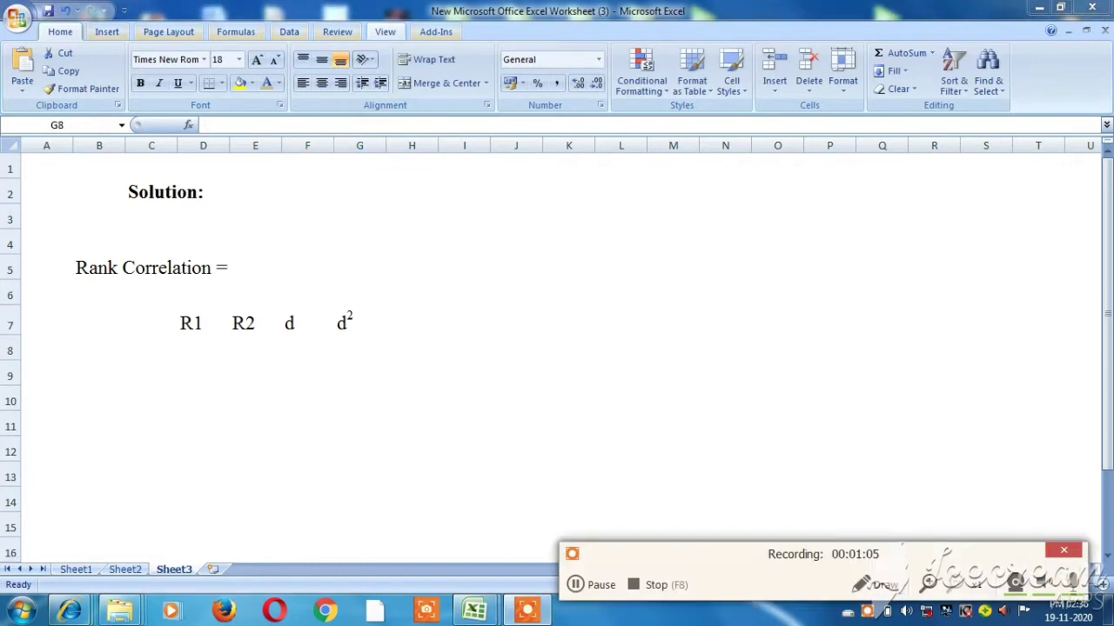
pyautogui.click(360, 320)
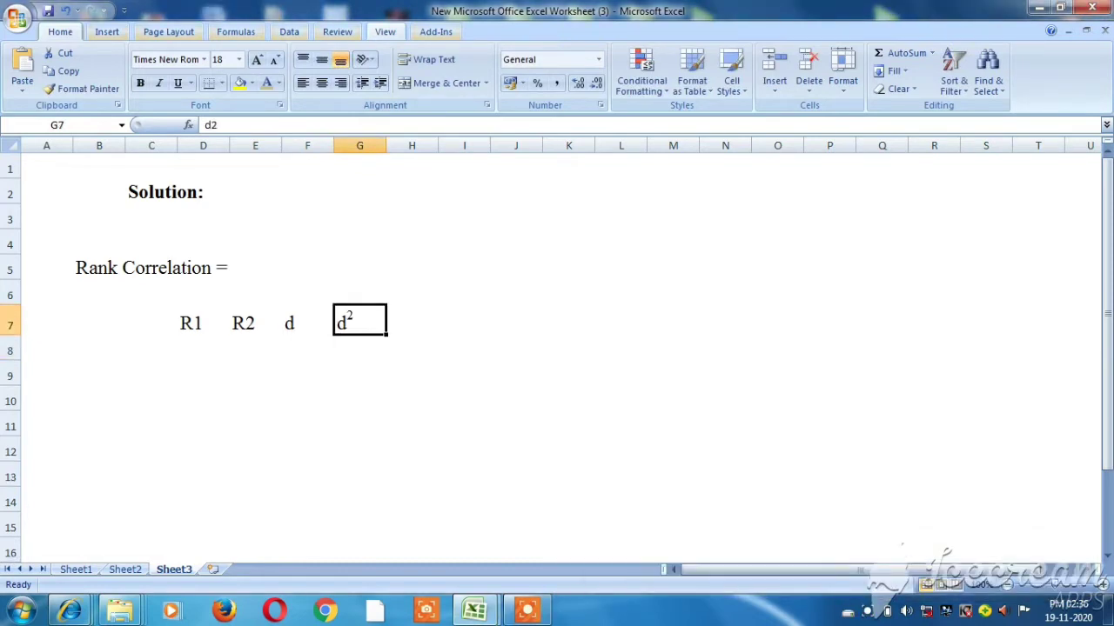
# Go through the ten Statistics ranks in row 8 of the problem workbook.
pyautogui.press('Down')
pyautogui.press('Left')
pyautogui.press('Left')
pyautogui.press('Left')
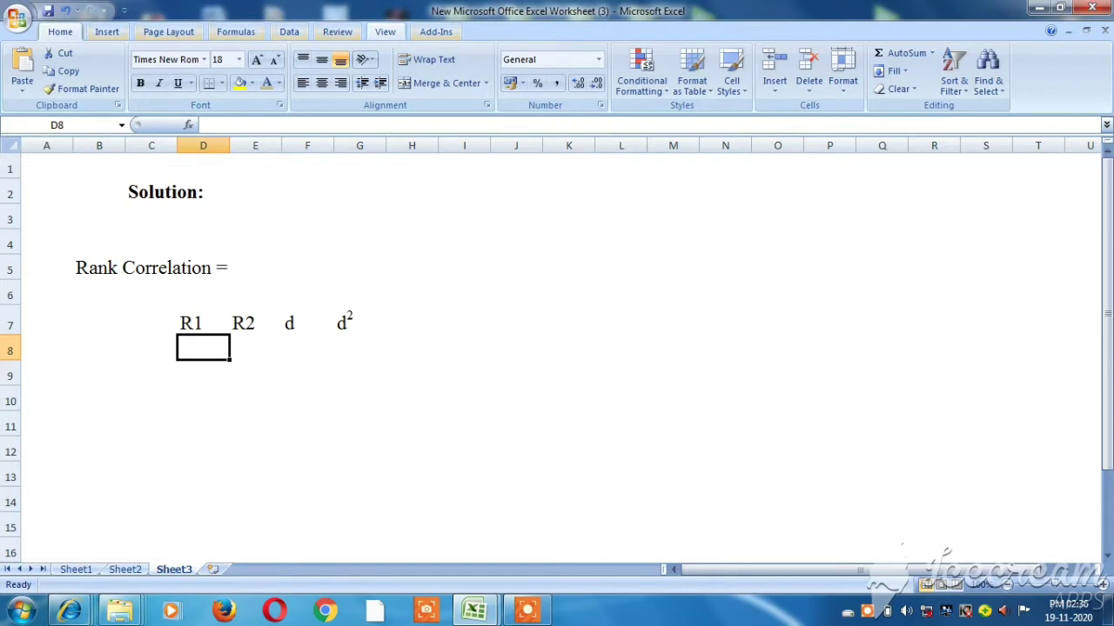
pyautogui.press('Down')
pyautogui.press('Up')
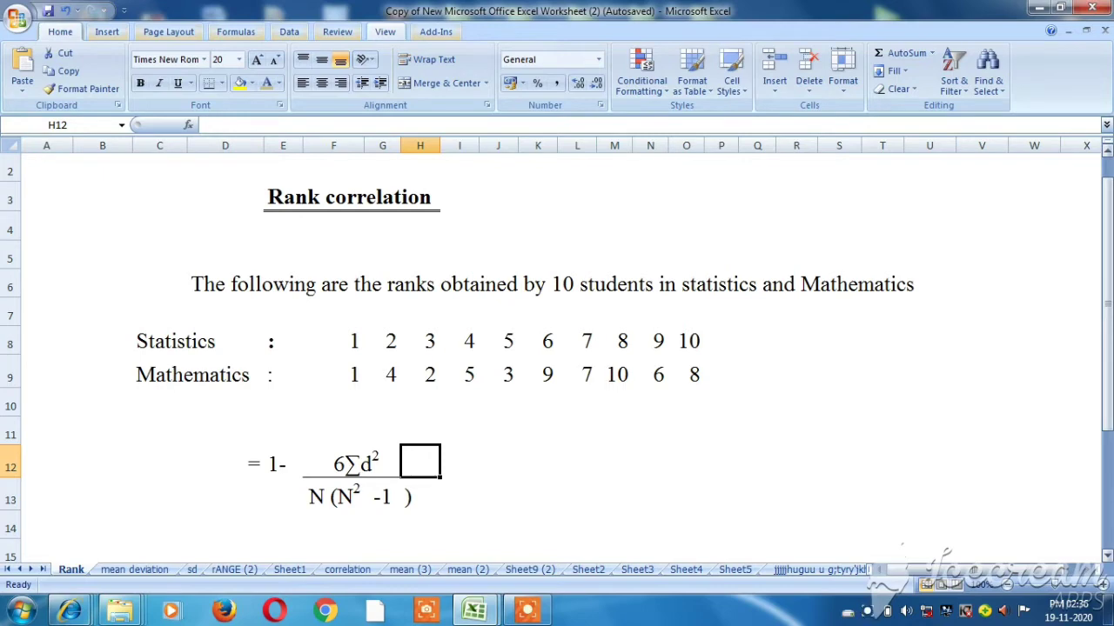
pyautogui.click(333, 341)
pyautogui.click(420, 341)
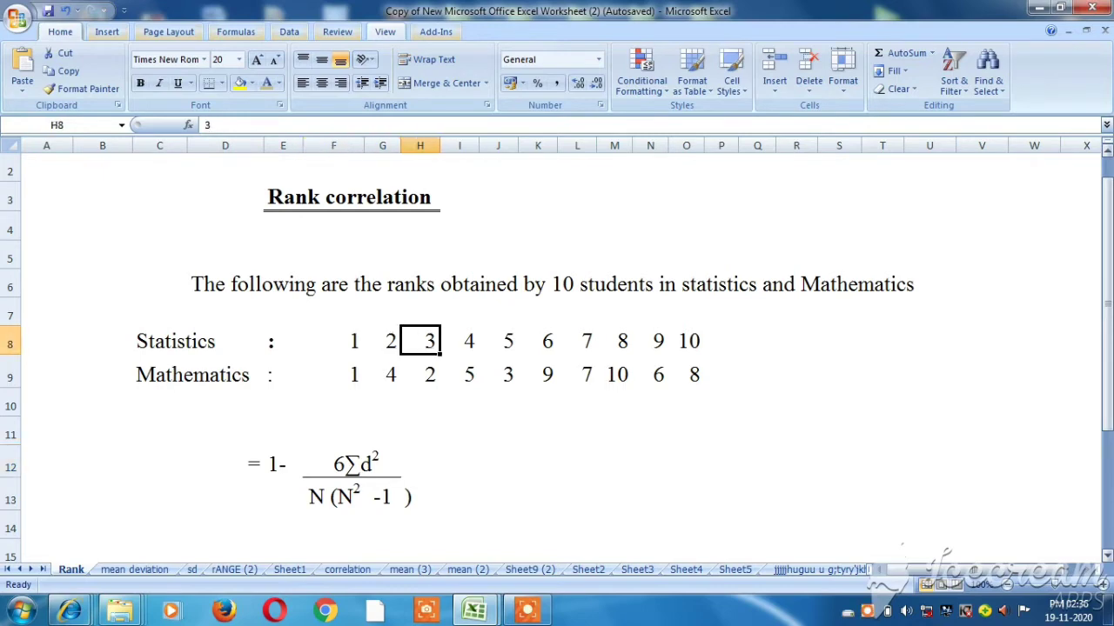
pyautogui.press('Right')
pyautogui.press('Right')
pyautogui.press('Right')
pyautogui.press('Right')
pyautogui.press('Right')
pyautogui.press('Right')
pyautogui.press('Right')
pyautogui.press('Right')
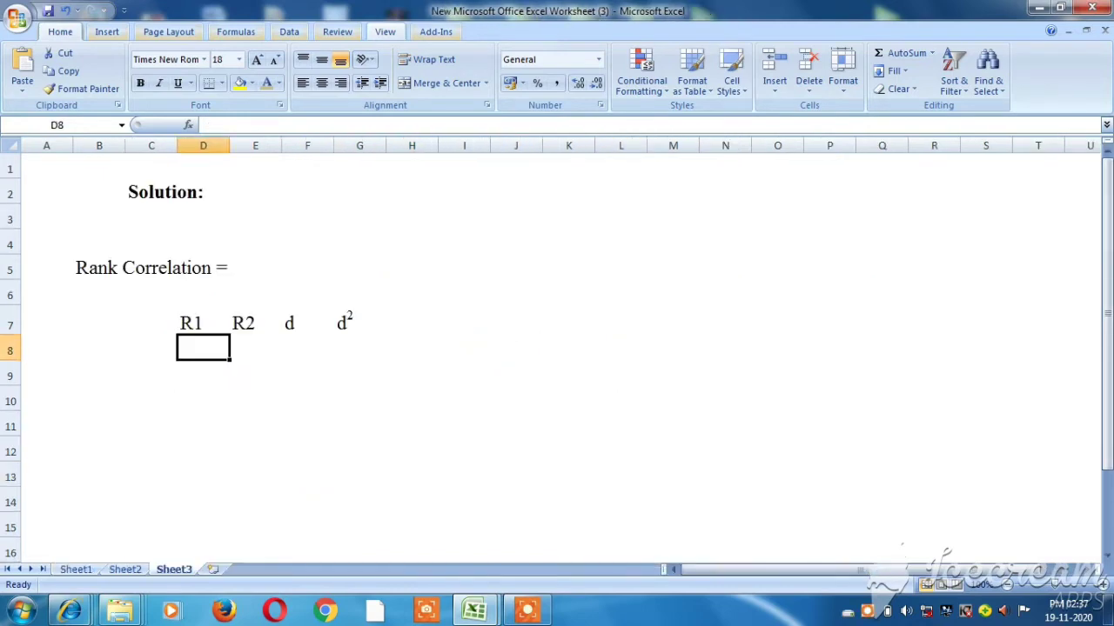
# Enter the Statistics ranks 1 to 5 under R1 in D8:D12 of the solution sheet.
pyautogui.write('1')
pyautogui.press('Return')
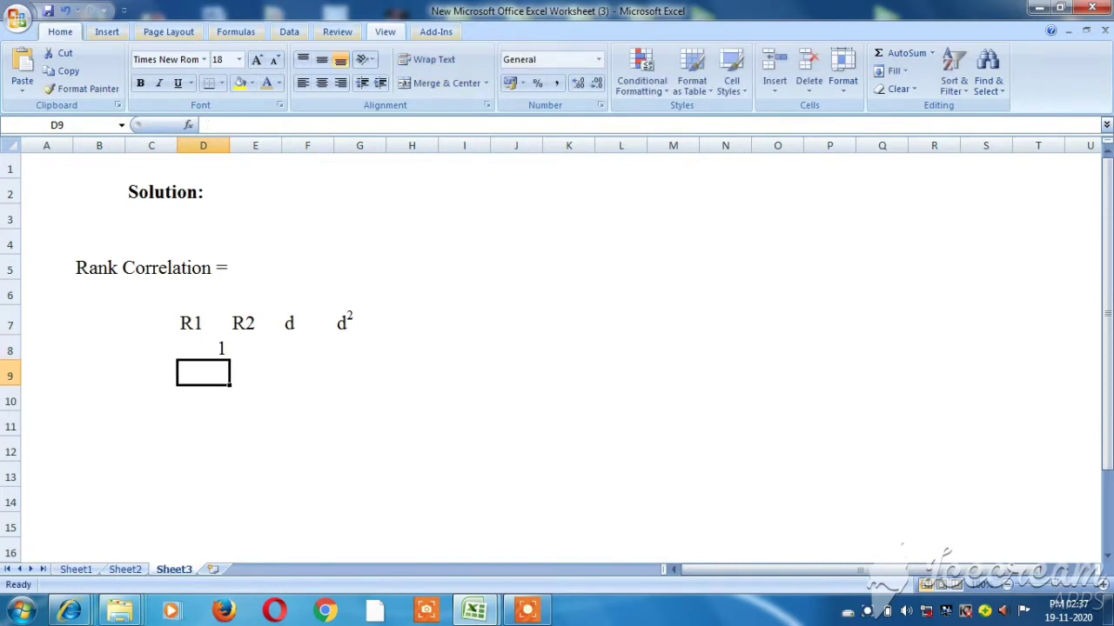
pyautogui.write('2')
pyautogui.press('Return')
pyautogui.write('3')
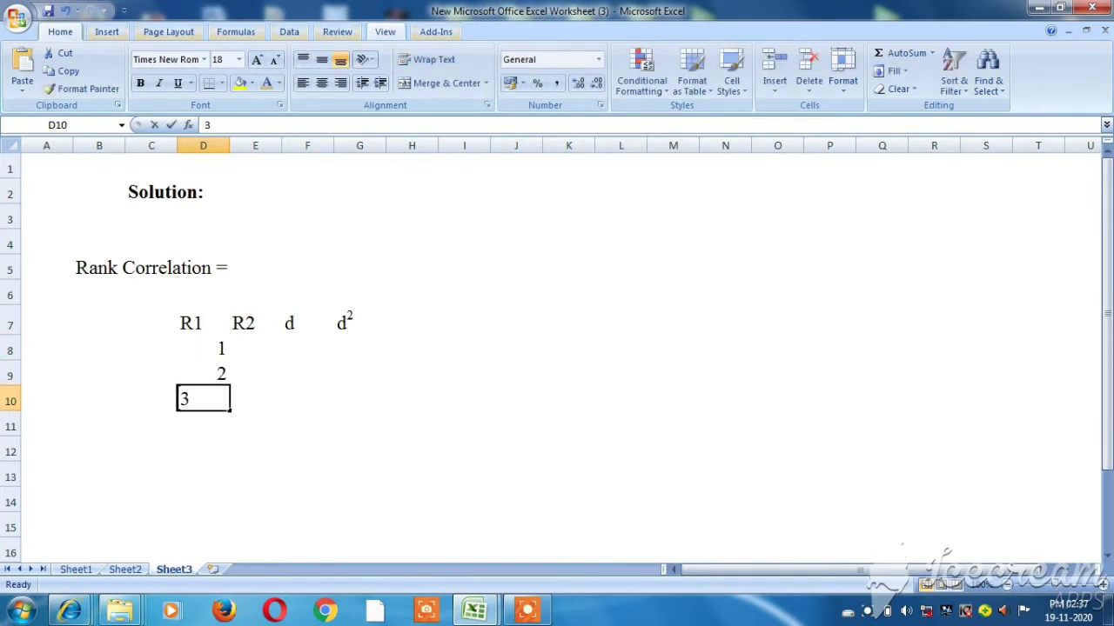
pyautogui.press('Return')
pyautogui.write('4')
pyautogui.press('Return')
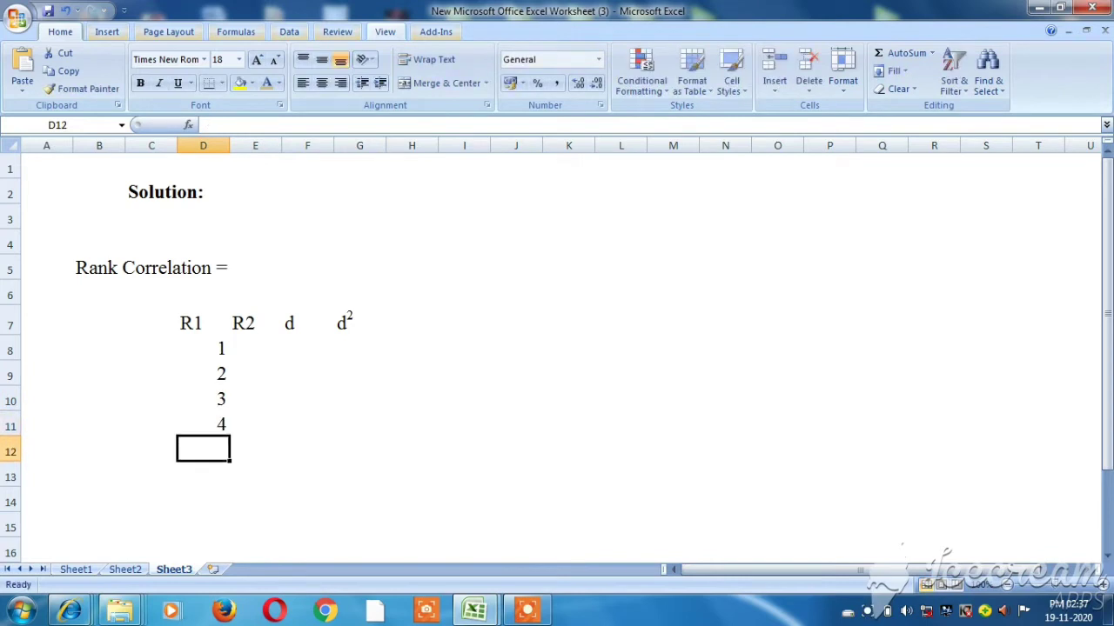
pyautogui.write('5')
pyautogui.press('Return')
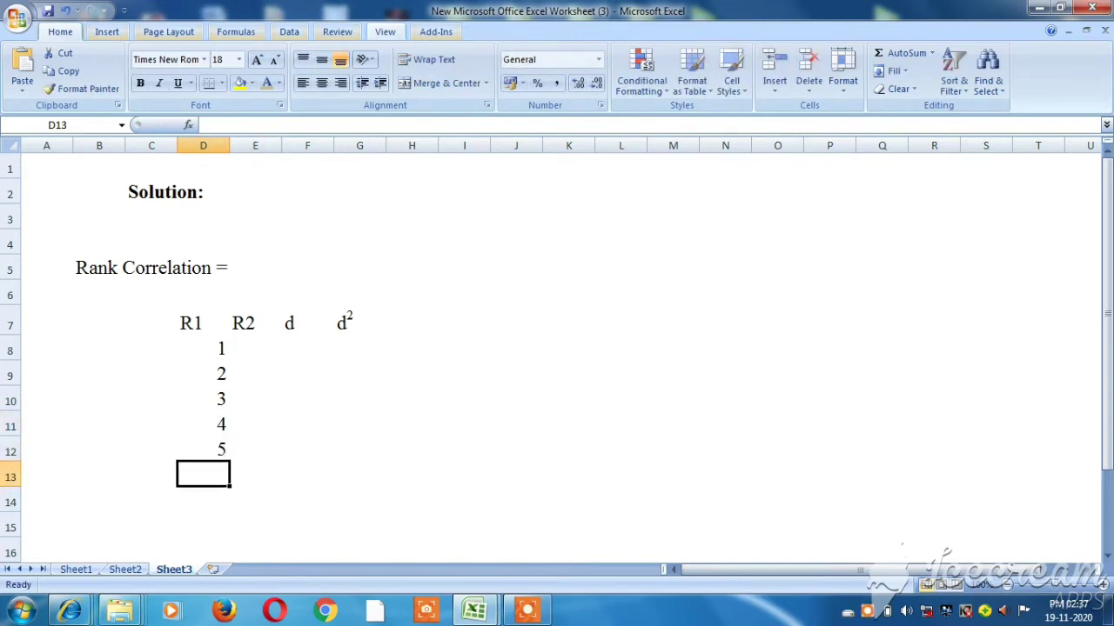
# Fit column D to its contents and enter the remaining R1 ranks 6 to 10 in D13:D17.
pyautogui.doubleClick(229, 146)
pyautogui.click(233, 146)
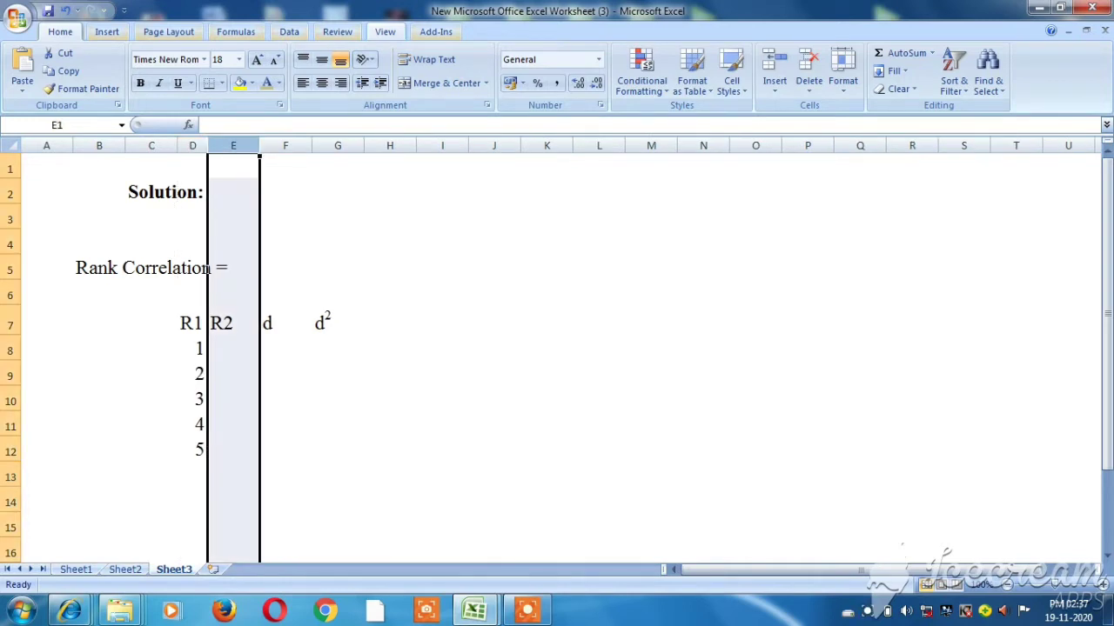
pyautogui.click(192, 474)
pyautogui.write('6')
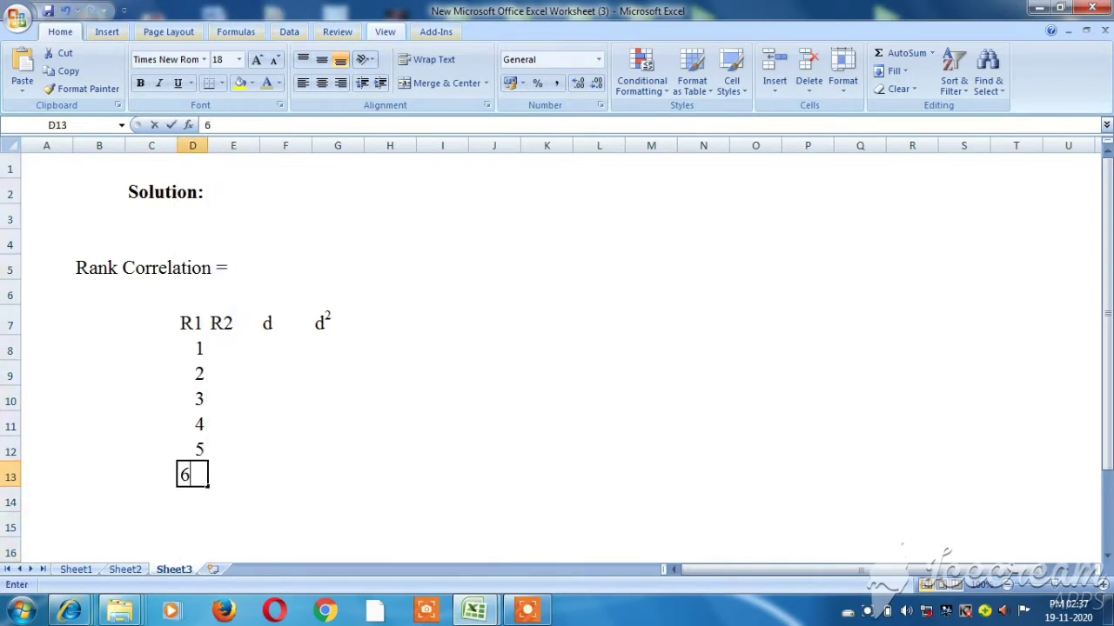
pyautogui.press('Return')
pyautogui.write('7')
pyautogui.press('Return')
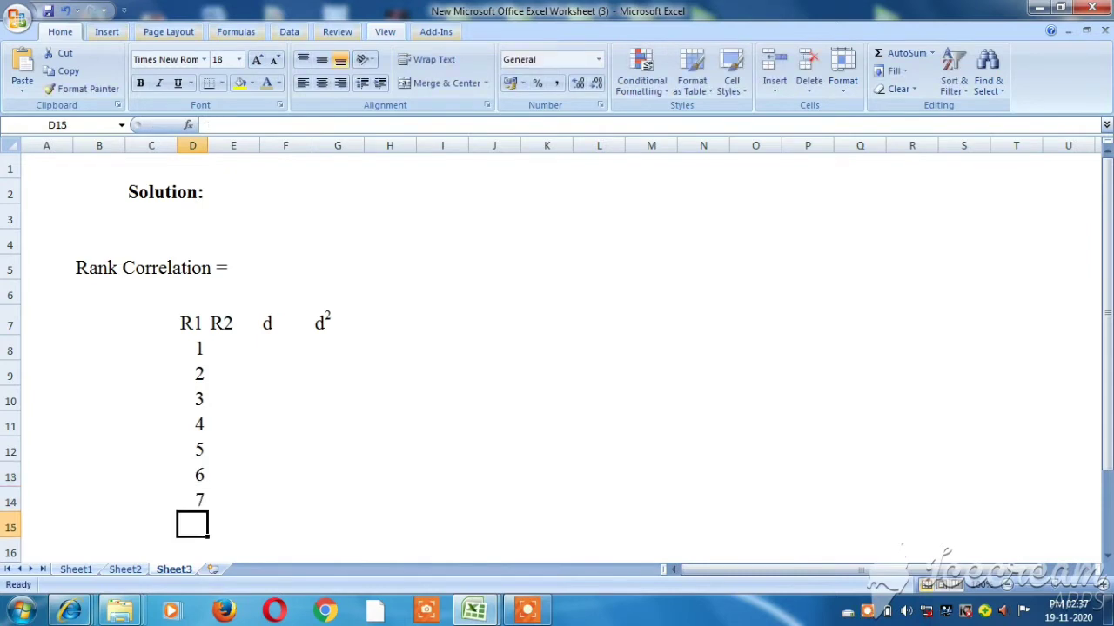
pyautogui.write('8')
pyautogui.press('Return')
pyautogui.write('9')
pyautogui.press('Return')
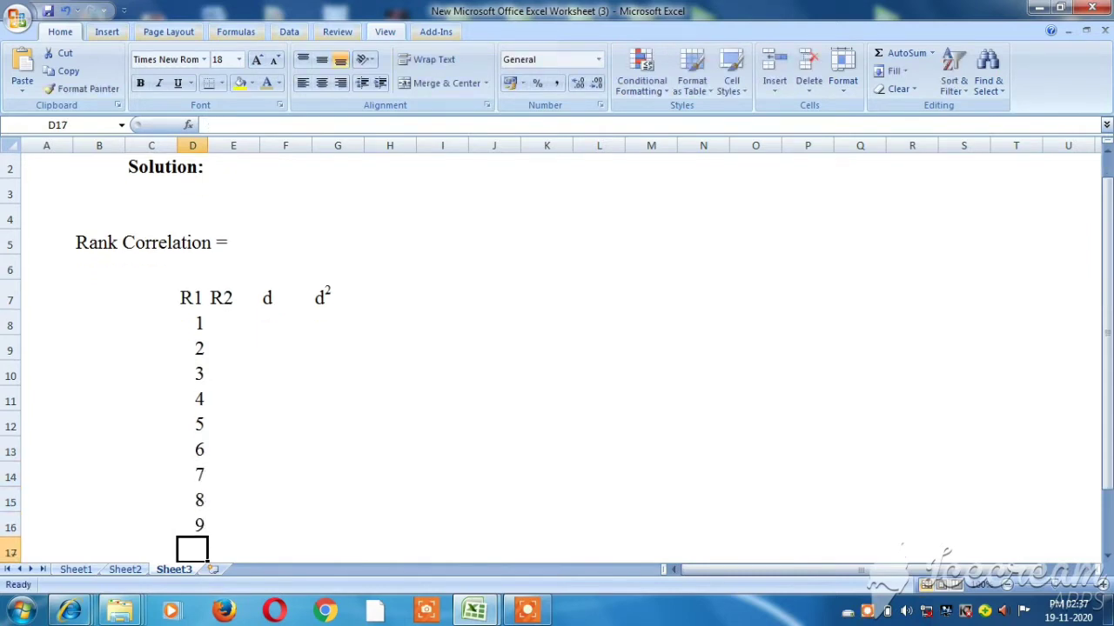
pyautogui.write('10')
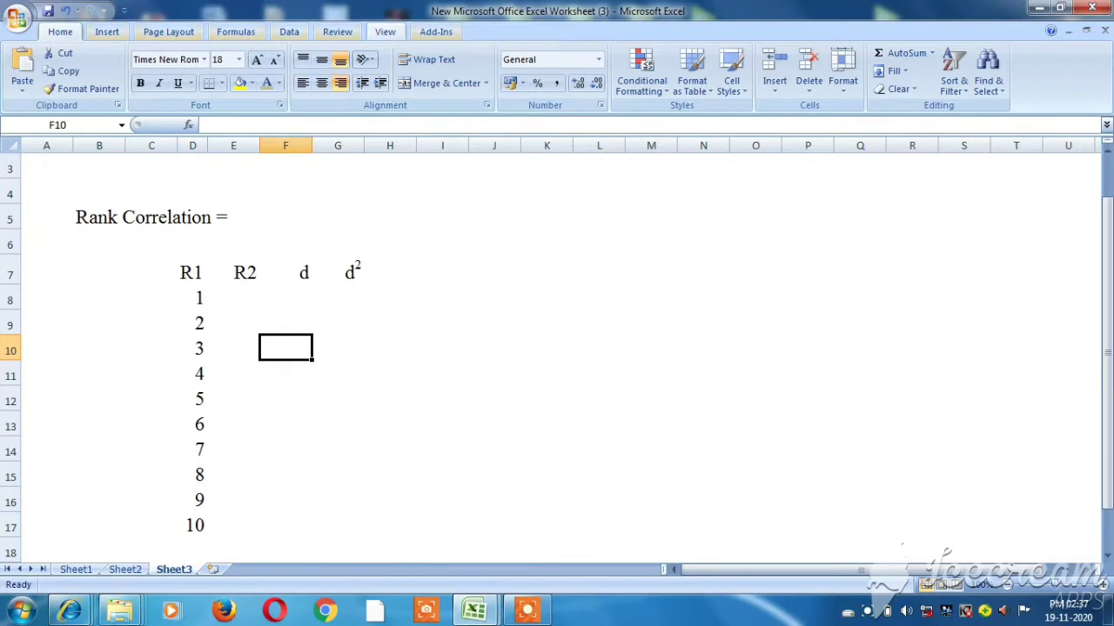
# Check the Mathematics ranks in the problem workbook and enter 1 and 4 under R2 in E8:E9 of the solution sheet.
pyautogui.click(234, 297)
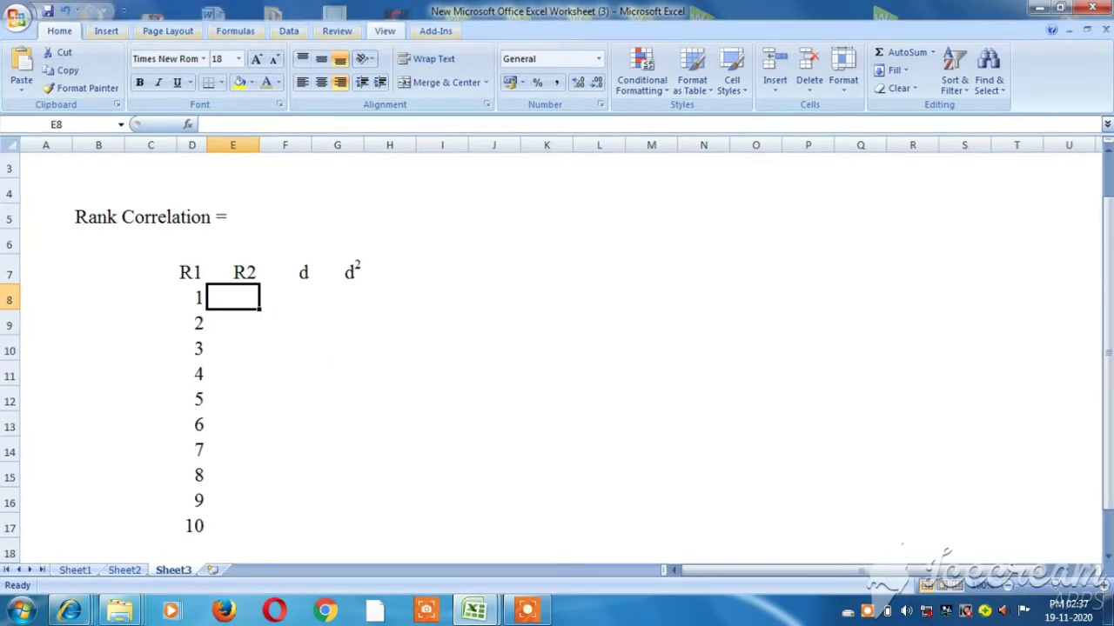
pyautogui.hotkey('alt', 'Tab')
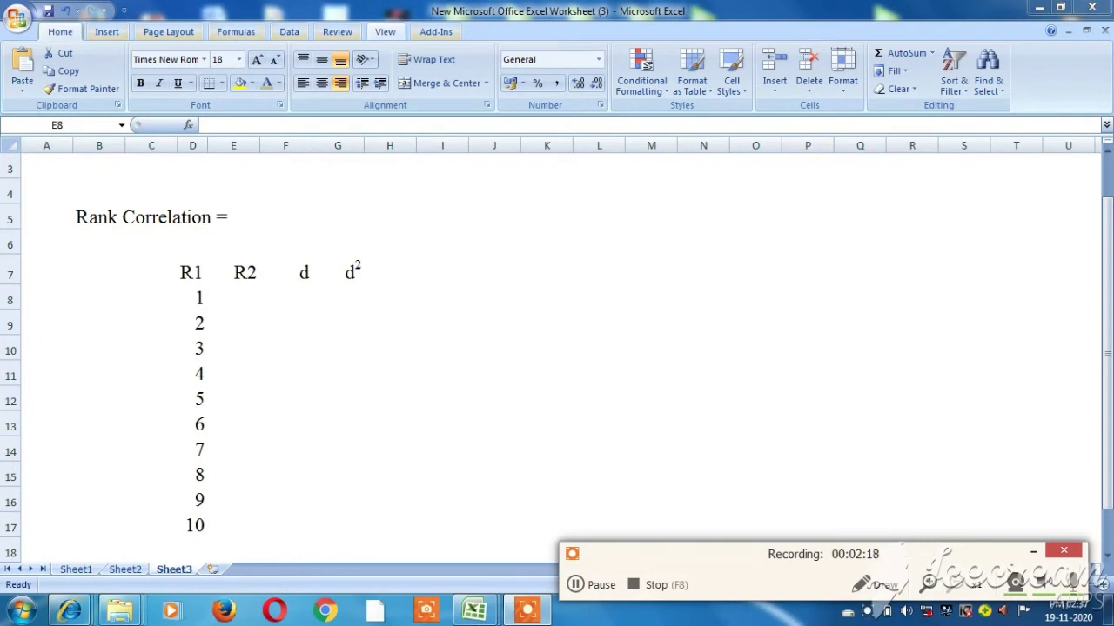
pyautogui.hotkey('alt', 'Tab')
pyautogui.hotkey('ctrl', 'Tab')
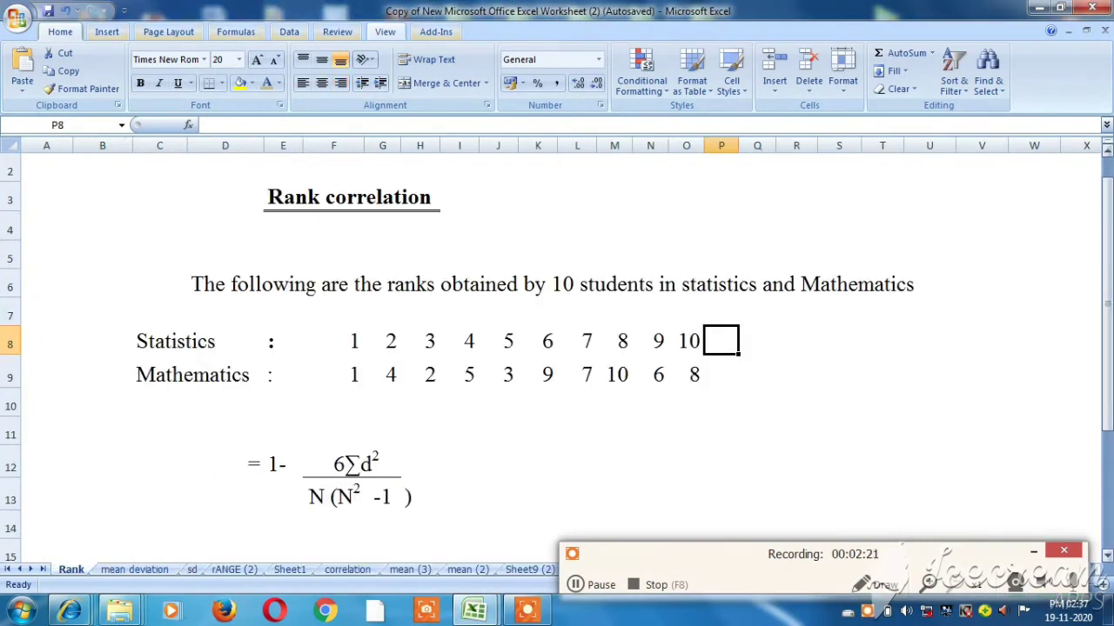
pyautogui.hotkey('ctrl', 'Tab')
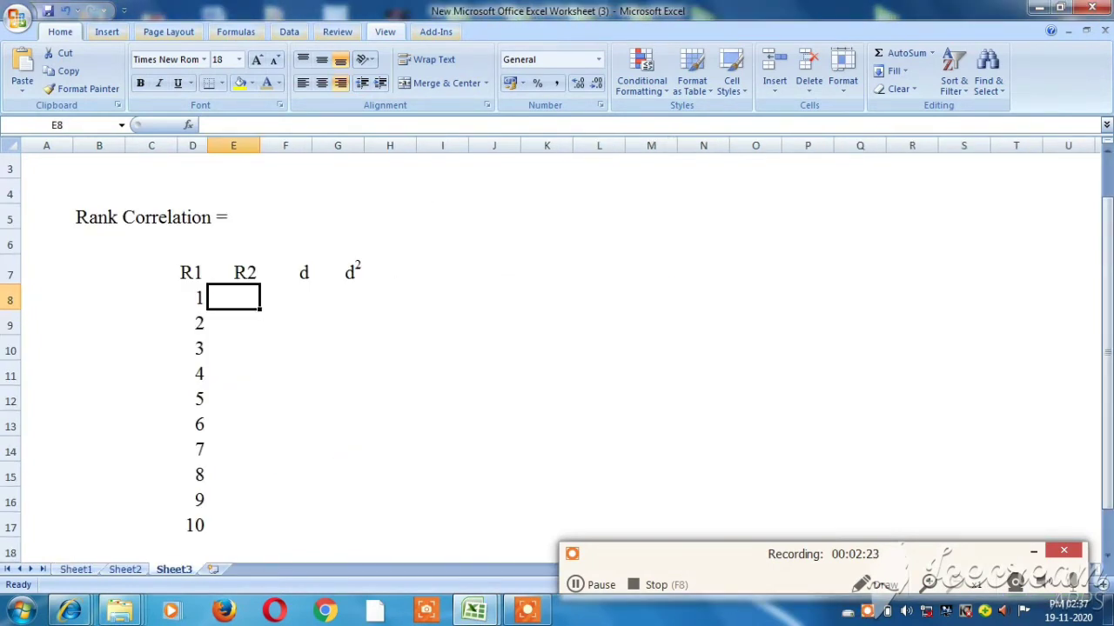
pyautogui.hotkey('ctrl', 'Tab')
pyautogui.hotkey('ctrl', 'Tab')
pyautogui.write('1')
pyautogui.press('Return')
pyautogui.write('4')
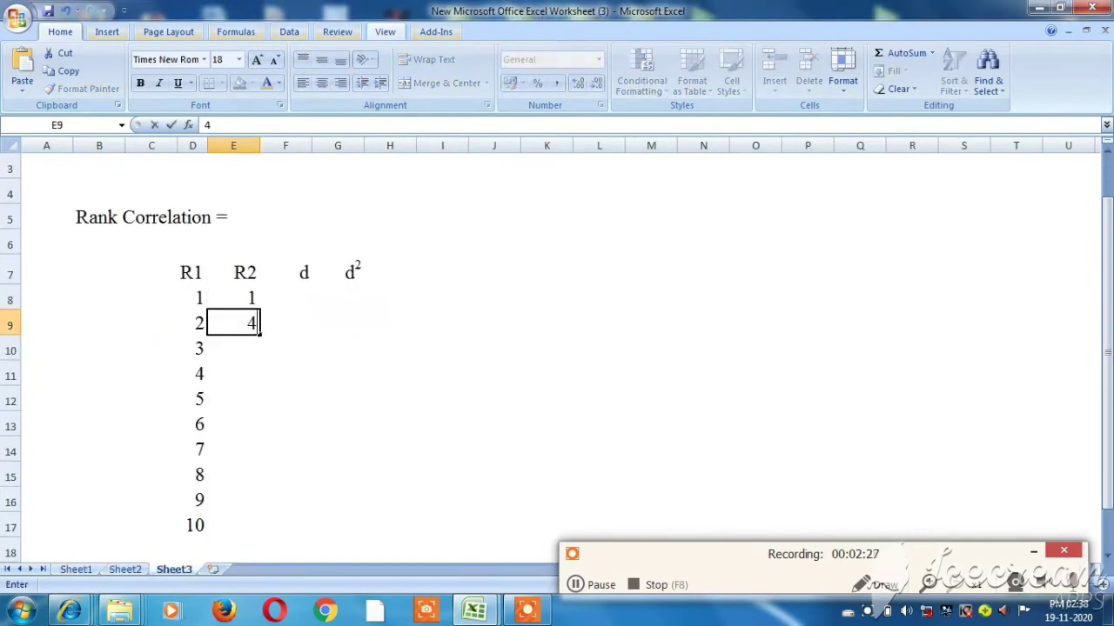
pyautogui.press('Return')
# Check the Mathematics ranks in the problem workbook and enter 2, 5 and 3 under R2 in E10:E12 of the solution sheet.
pyautogui.hotkey('ctrl', 'Tab')
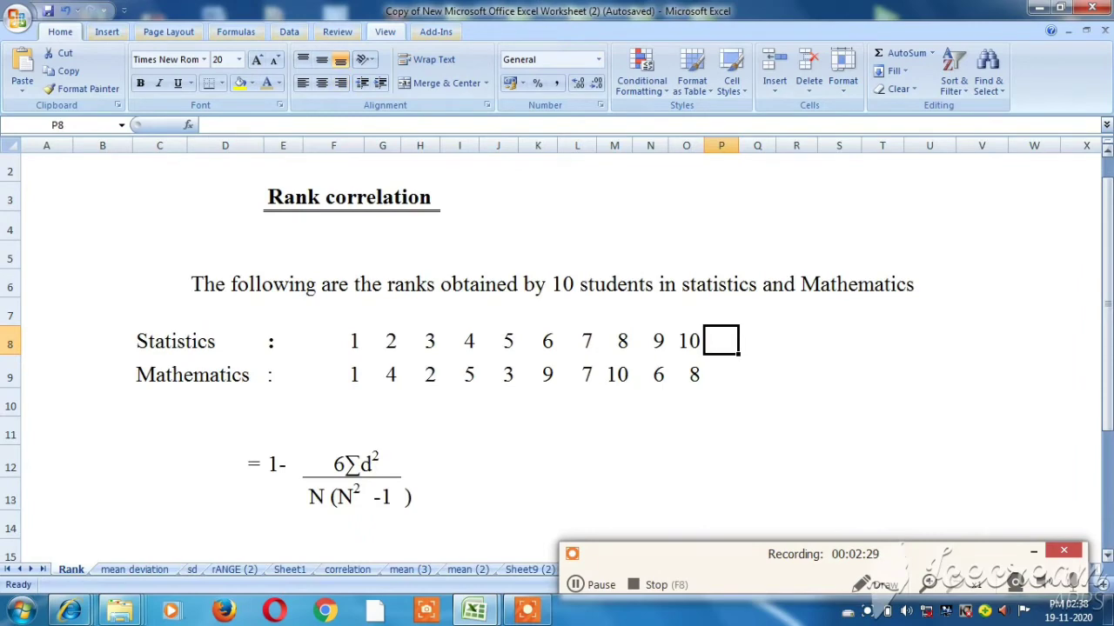
pyautogui.hotkey('ctrl', 'Tab')
pyautogui.write('2')
pyautogui.press('Return')
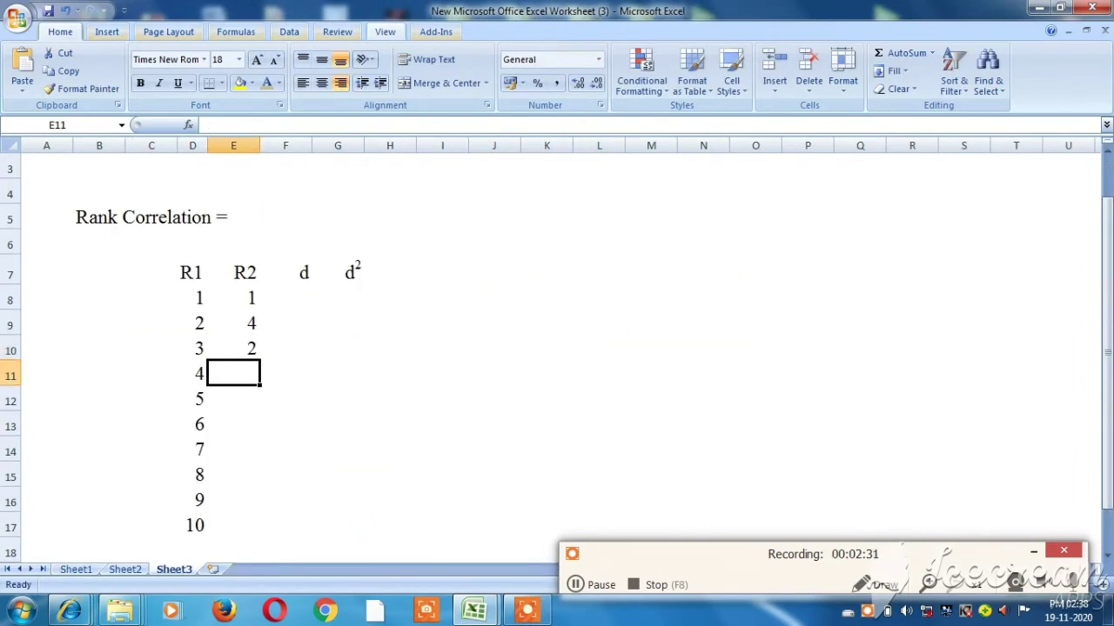
pyautogui.write('5')
pyautogui.press('Return')
pyautogui.write('3')
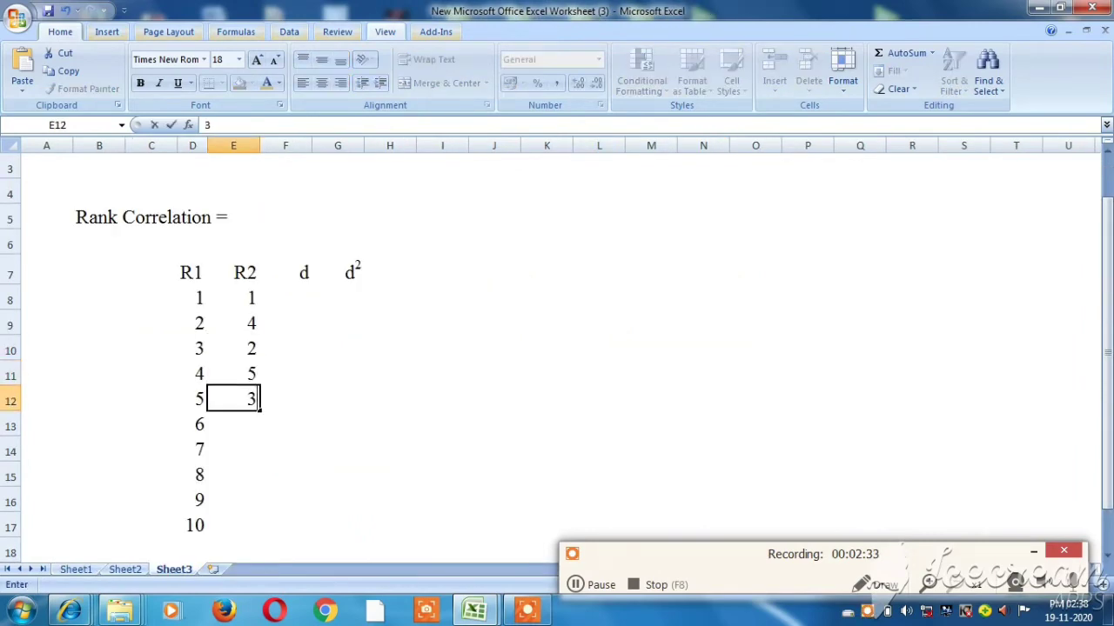
pyautogui.press('Return')
# Look up the next Mathematics ranks in the problem workbook and enter 9, 7 and 10 under R2 in E13:E15.
pyautogui.hotkey('ctrl', 'Tab')
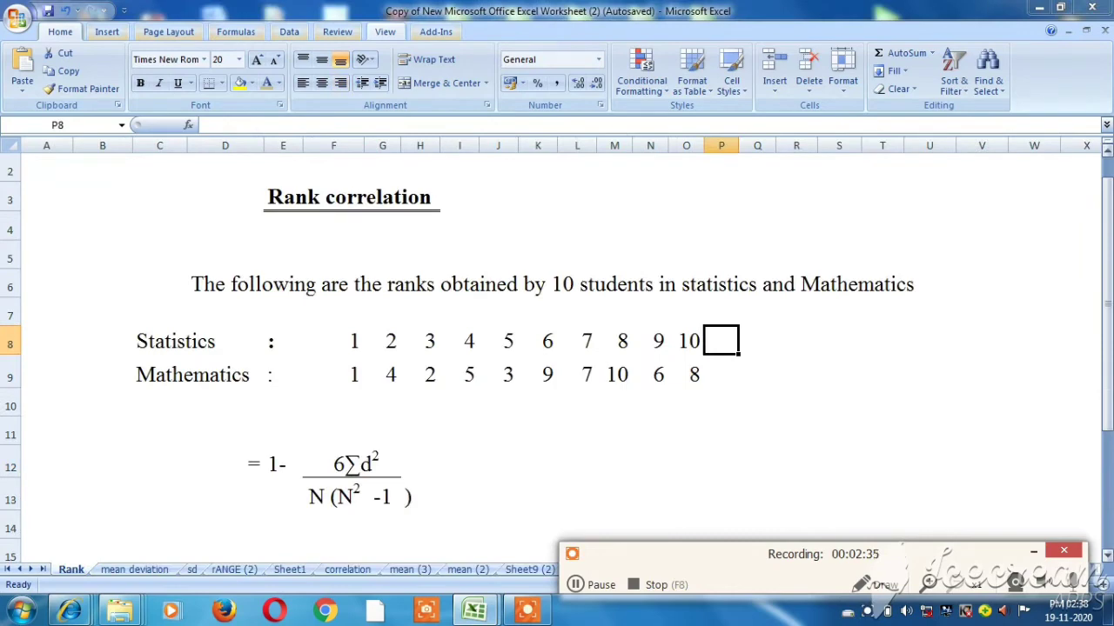
pyautogui.hotkey('ctrl', 'Tab')
pyautogui.write('9')
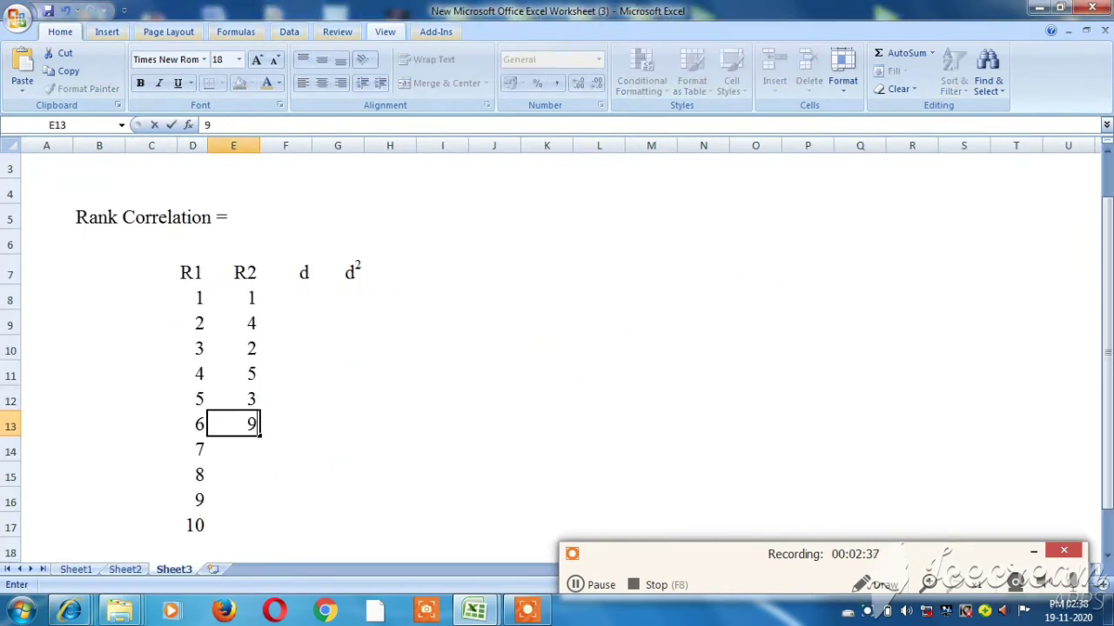
pyautogui.press('Return')
pyautogui.hotkey('ctrl', 'Tab')
pyautogui.hotkey('ctrl', 'Tab')
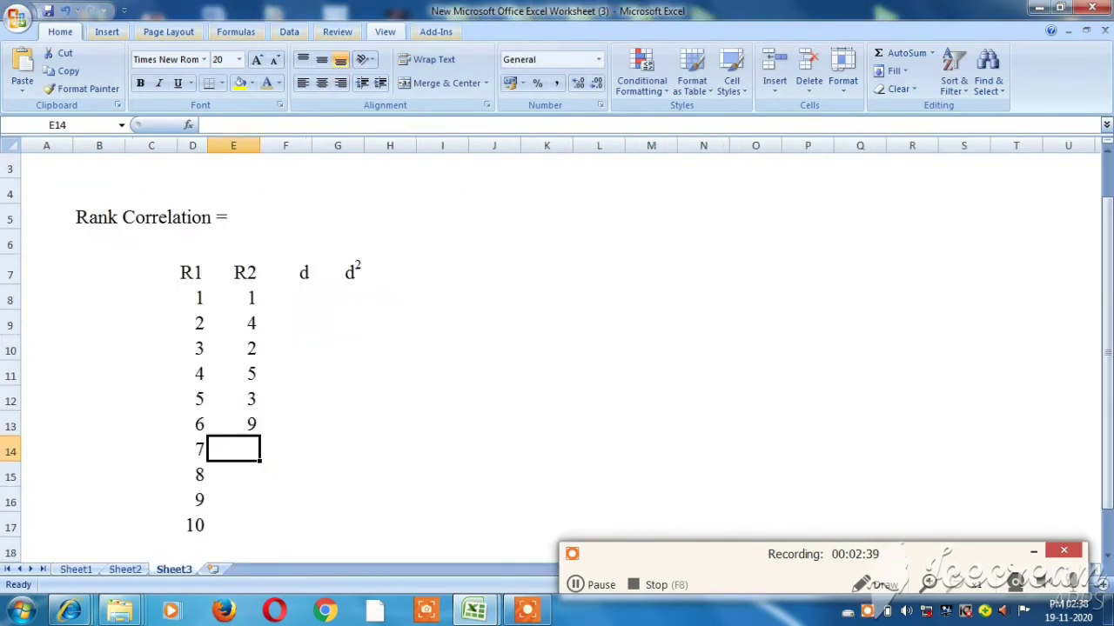
pyautogui.write('7')
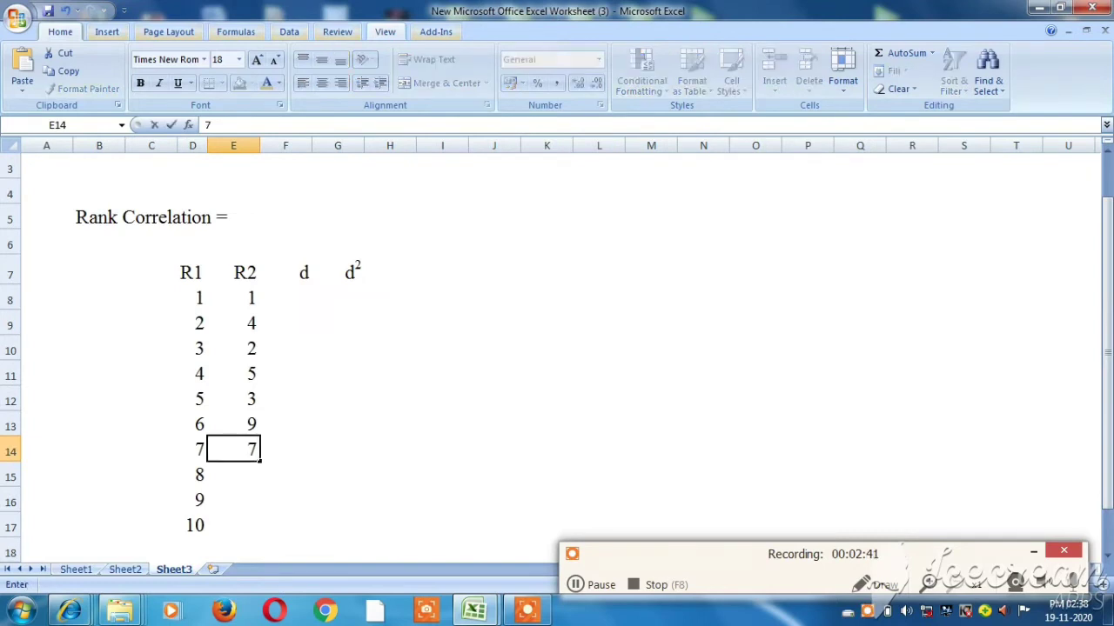
pyautogui.press('Return')
pyautogui.write('10')
pyautogui.press('Return')
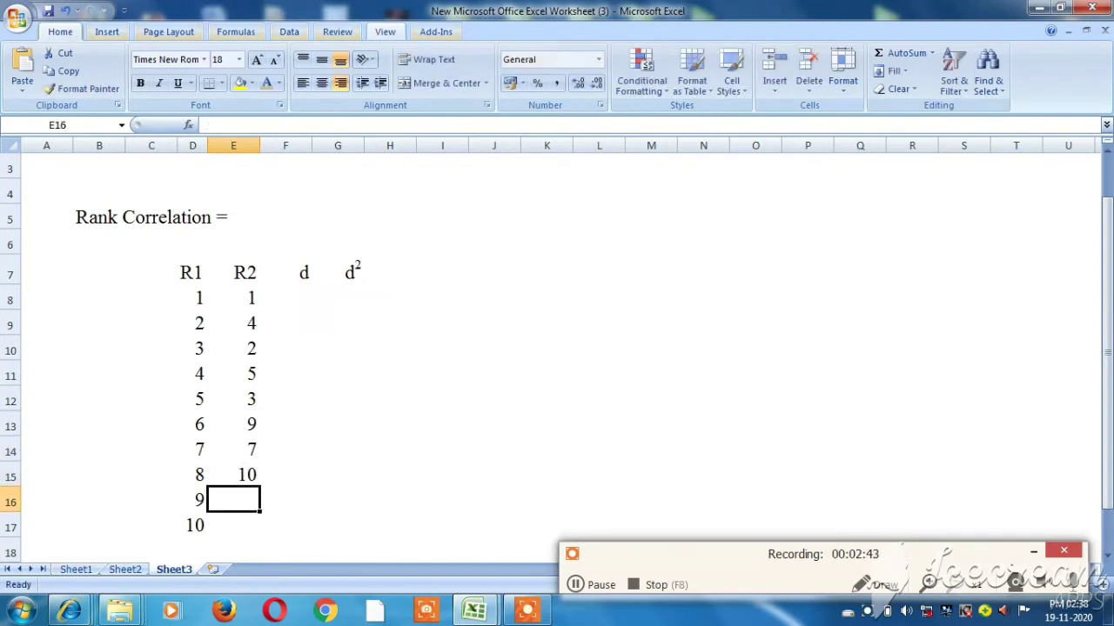
# Complete the R2 column from the problem workbook by entering 6 and 8 in E16:E17.
pyautogui.hotkey('ctrl', 'Tab')
pyautogui.hotkey('ctrl', 'Tab')
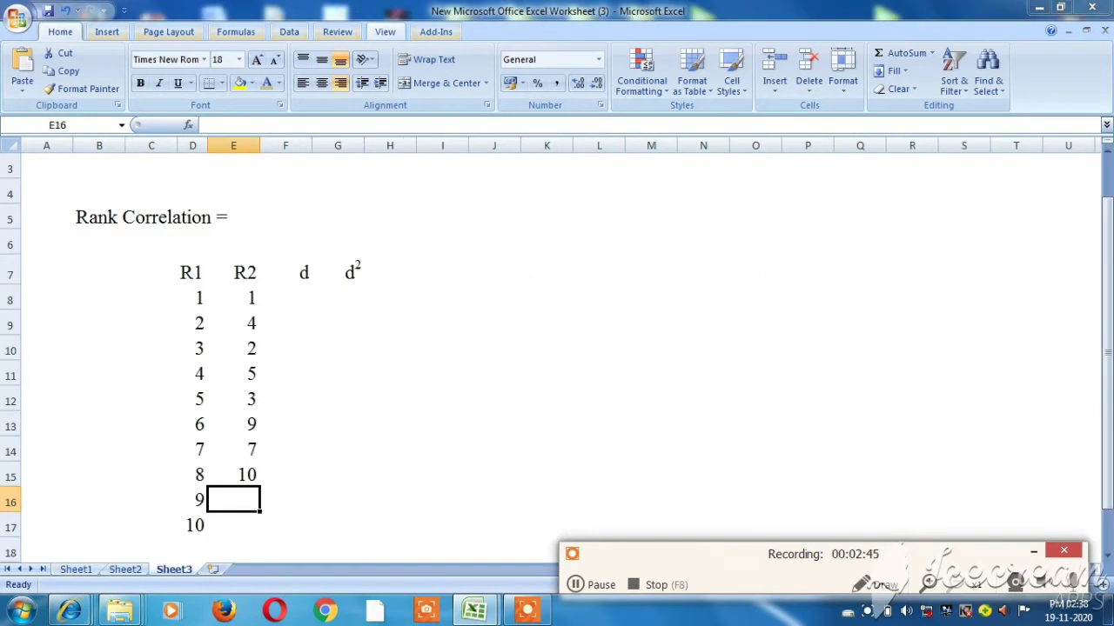
pyautogui.write('6')
pyautogui.press('Return')
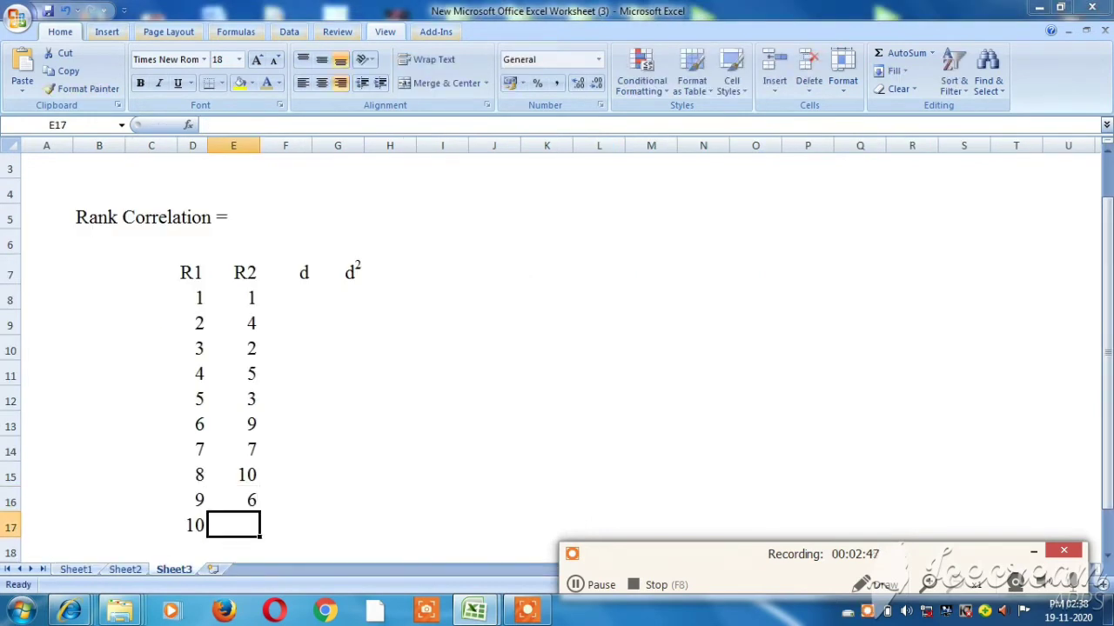
pyautogui.write('8')
pyautogui.press('Return')
# Enter the note r1-r2=d in F6, above the d heading.
pyautogui.press('Up')
pyautogui.press('Up')
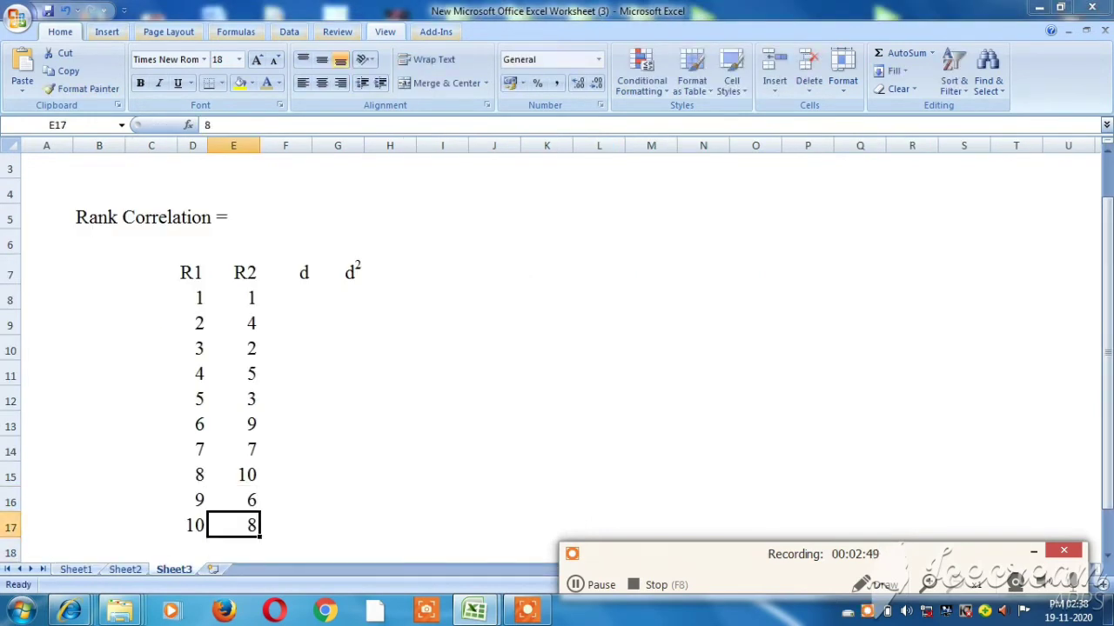
pyautogui.press('Up')
pyautogui.press('Up')
pyautogui.press('Up')
pyautogui.press('Up')
pyautogui.press('Up')
pyautogui.press('Up')
pyautogui.press('Up')
pyautogui.press('Up')
pyautogui.press('Up')
pyautogui.press('Right')
pyautogui.press('Down')
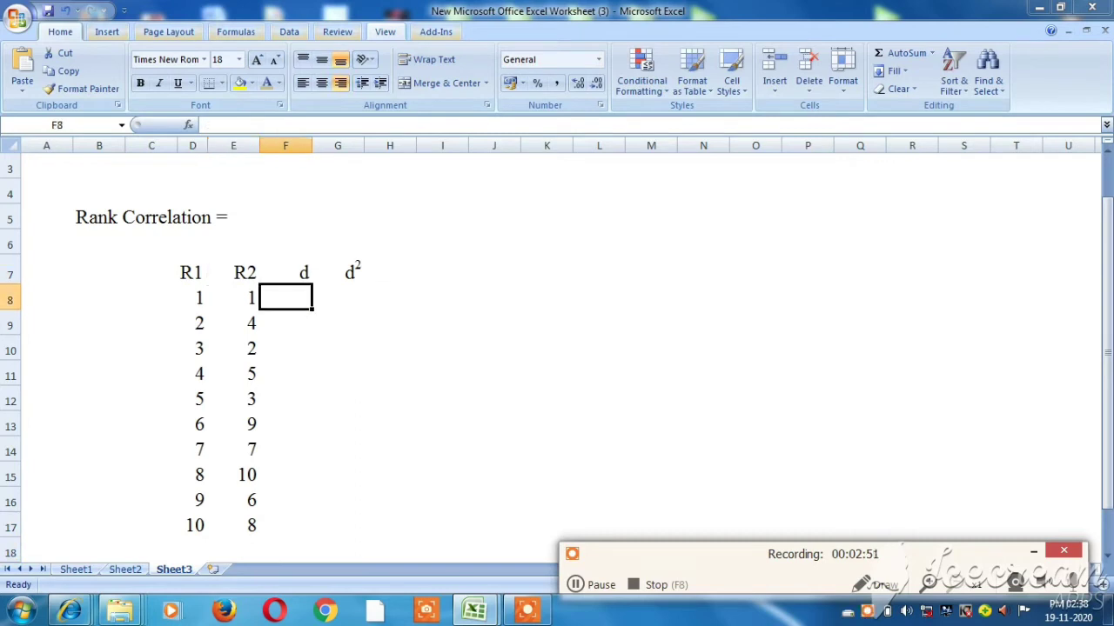
pyautogui.press('Up')
pyautogui.press('Up')
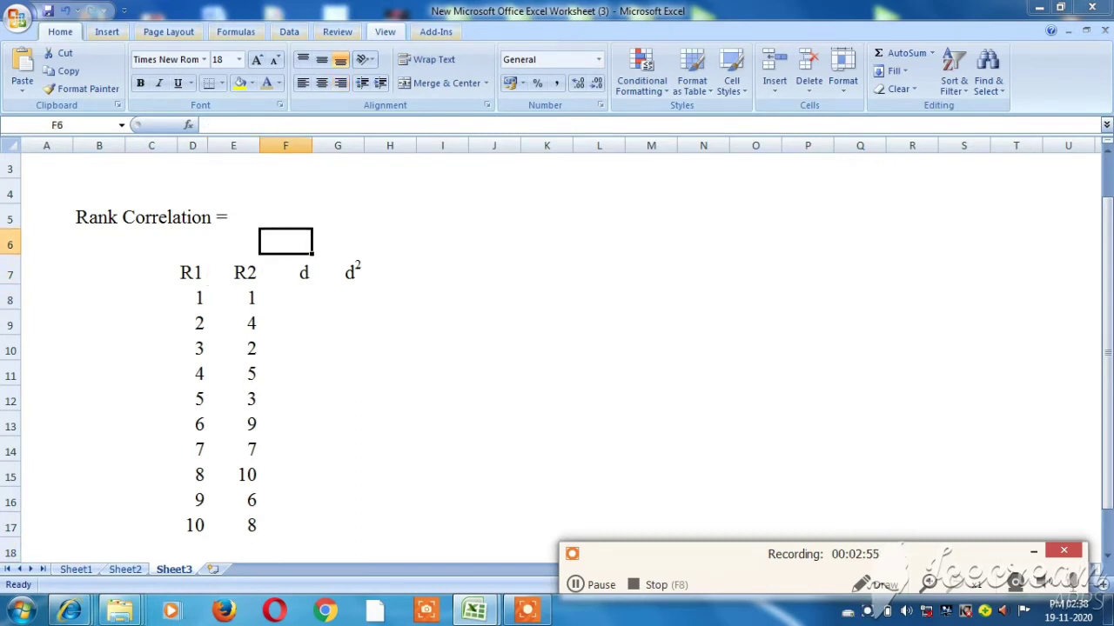
pyautogui.write('r1')
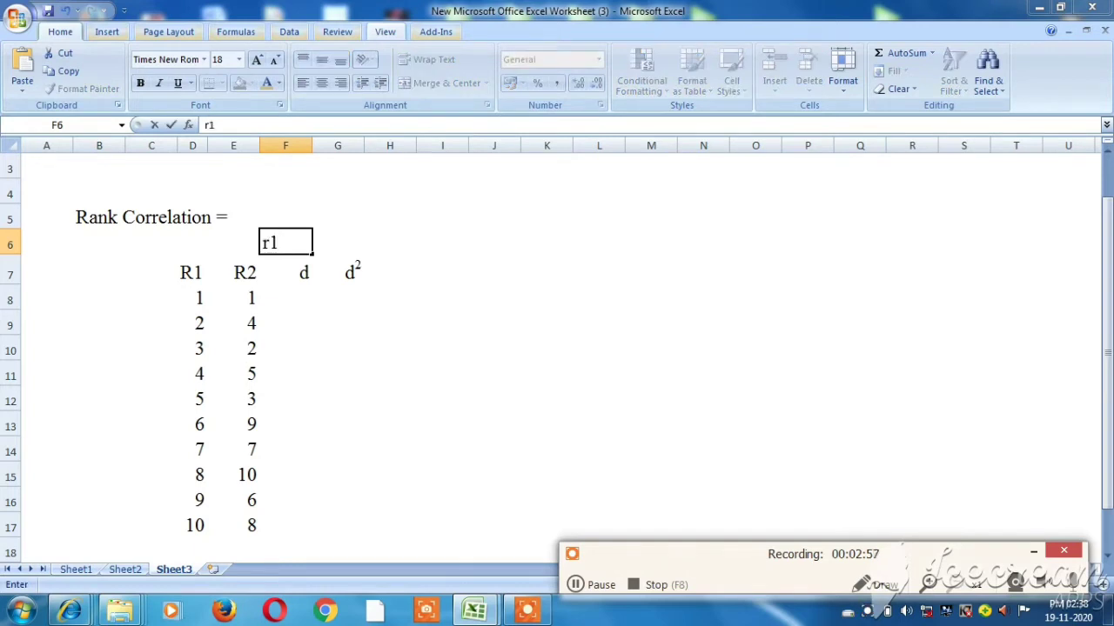
pyautogui.write('-r2=d')
pyautogui.press('Return')
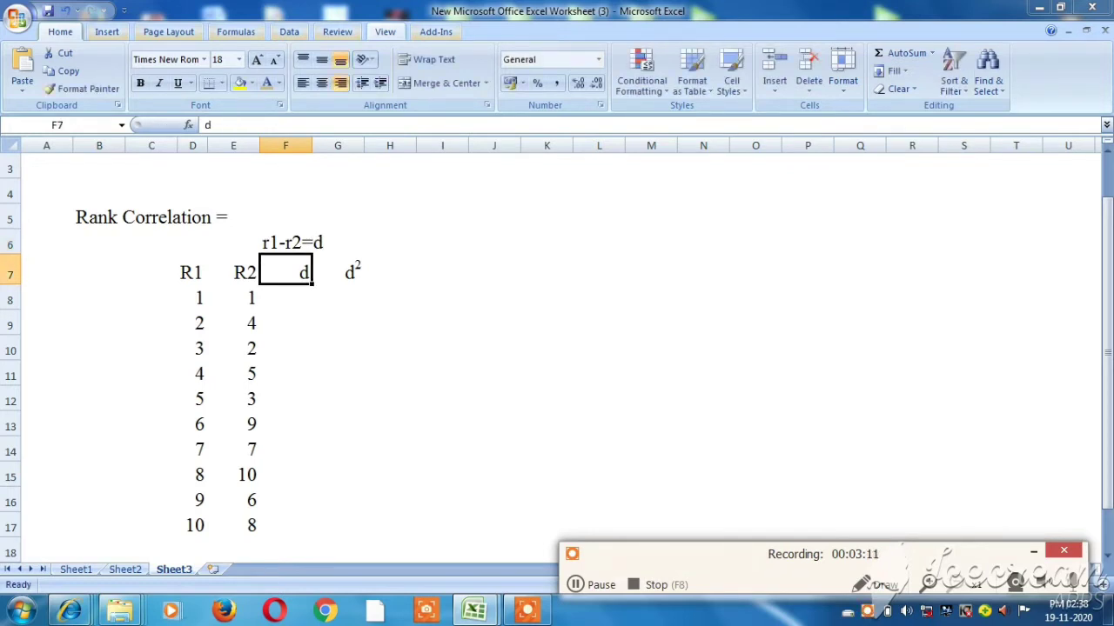
# Enter the rank differences 0, -2, 1, -1 and 2 under d in F8:F12.
pyautogui.click(285, 297)
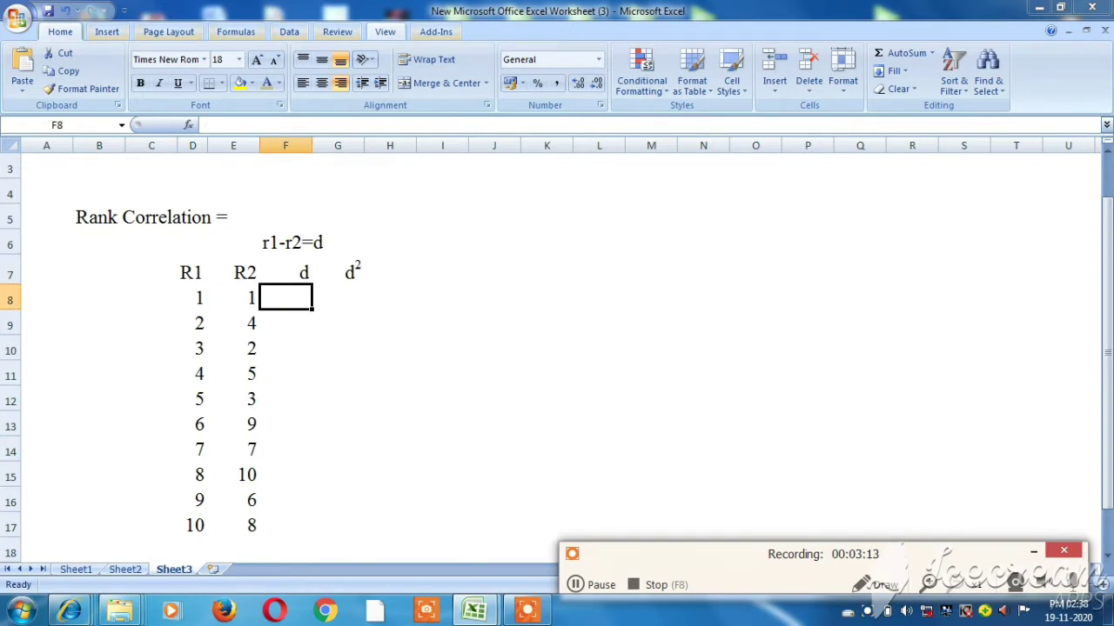
pyautogui.write('0')
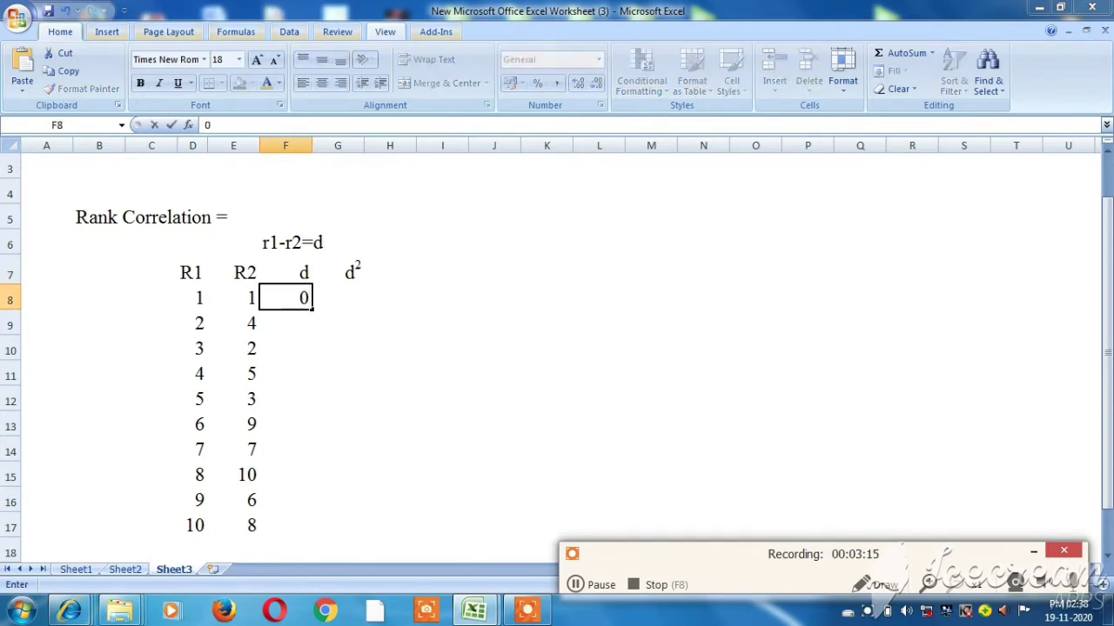
pyautogui.press('Return')
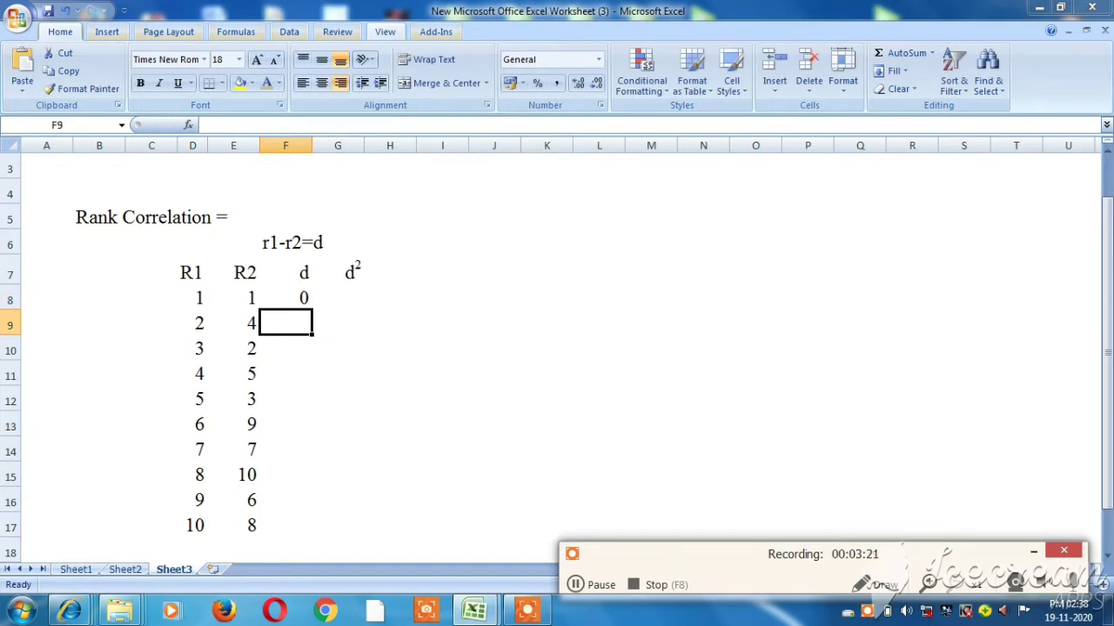
pyautogui.write('-2')
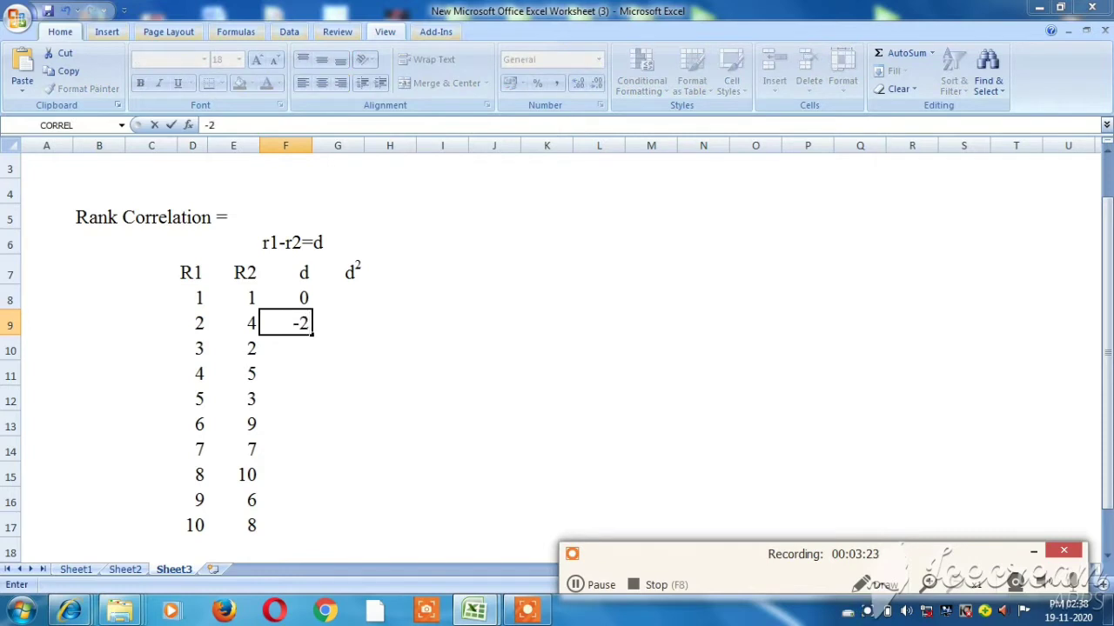
pyautogui.press('Return')
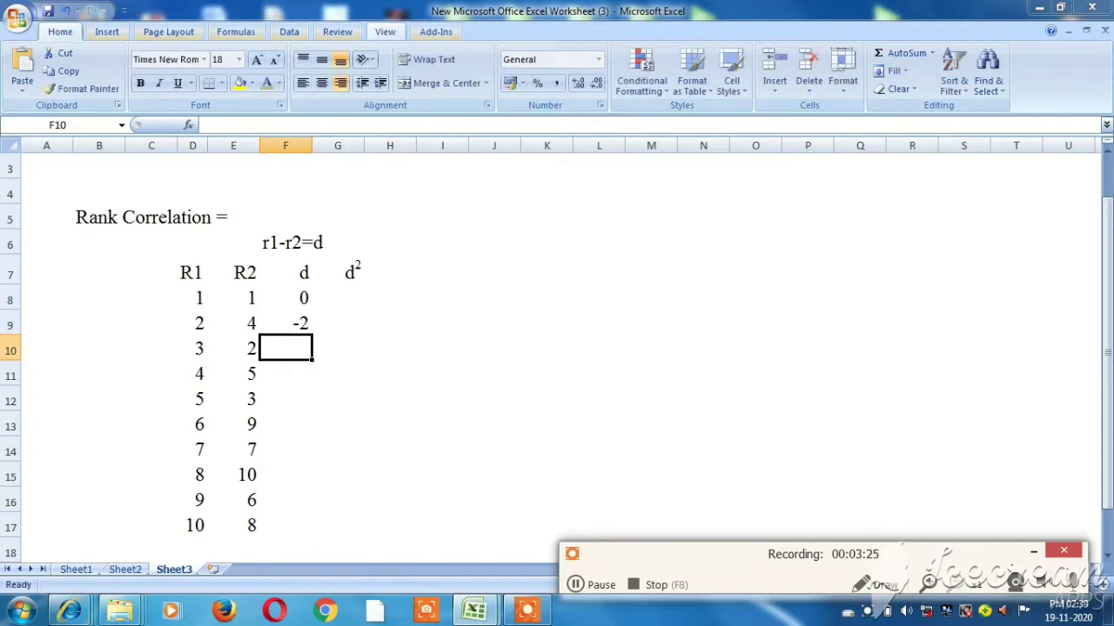
pyautogui.write('1')
pyautogui.press('Return')
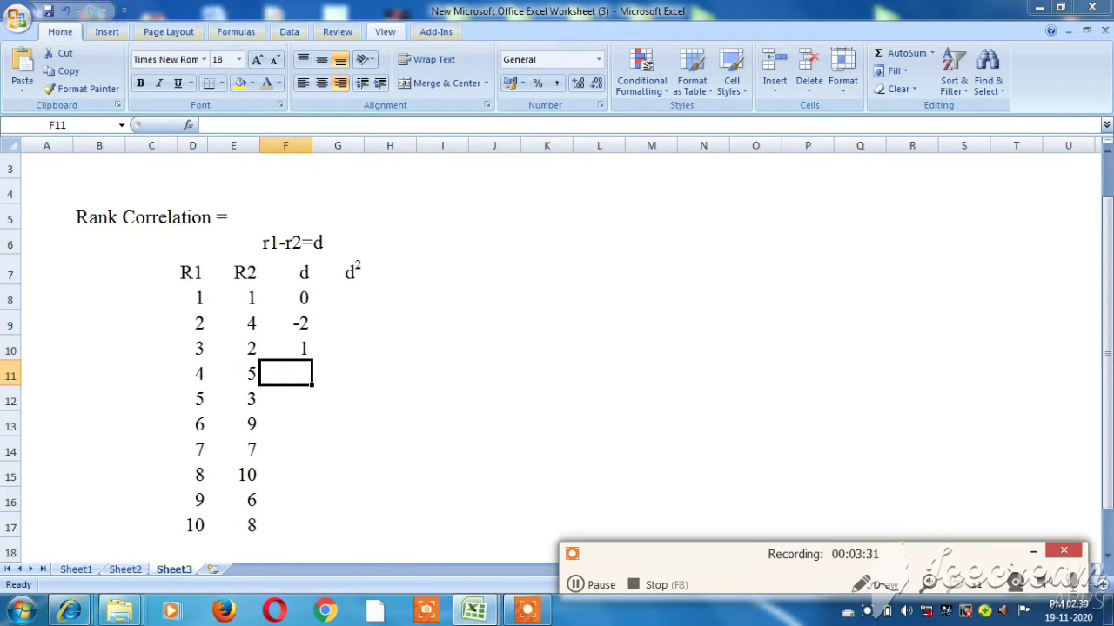
pyautogui.write('-1')
pyautogui.press('Return')
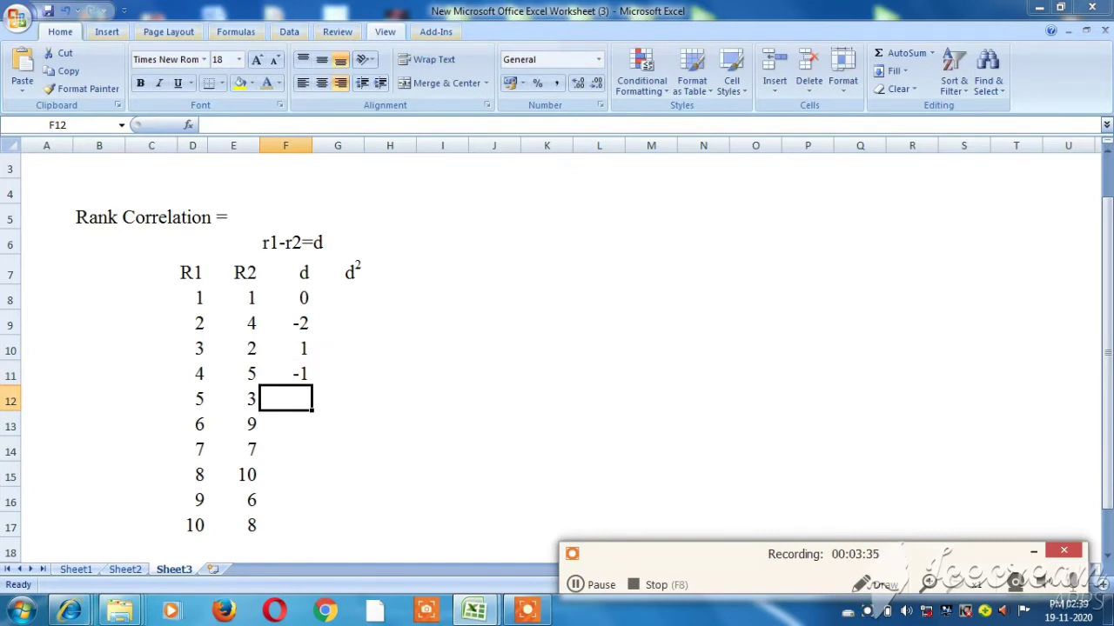
pyautogui.write('2')
pyautogui.press('Return')
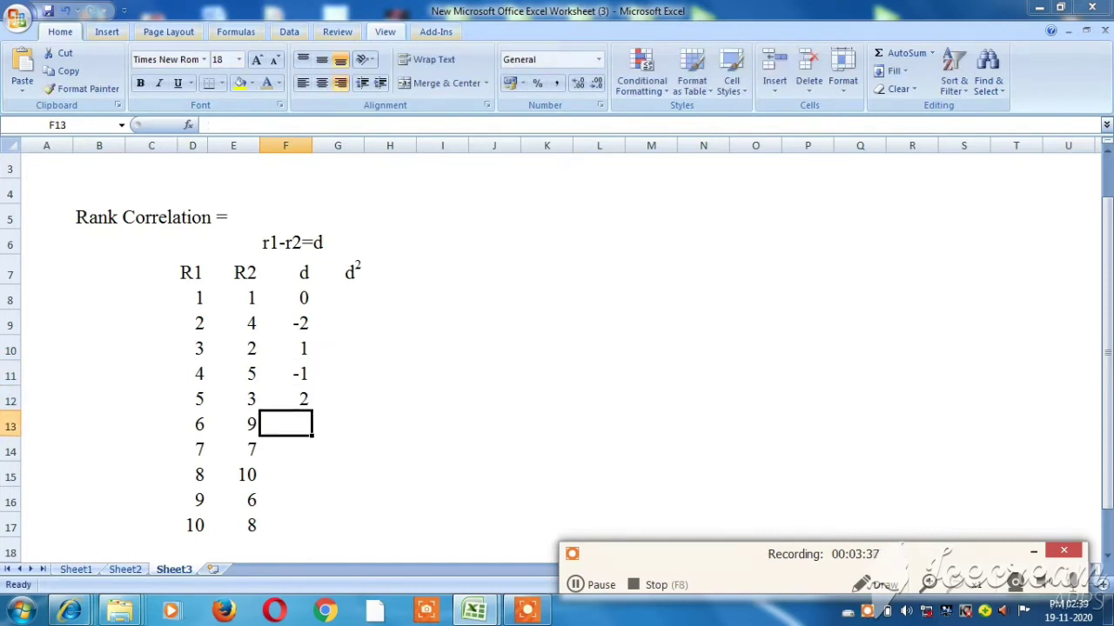
# Enter the remaining rank differences -3, 0, -2, 3 and 2 under d in F13:F17.
pyautogui.write('=3')
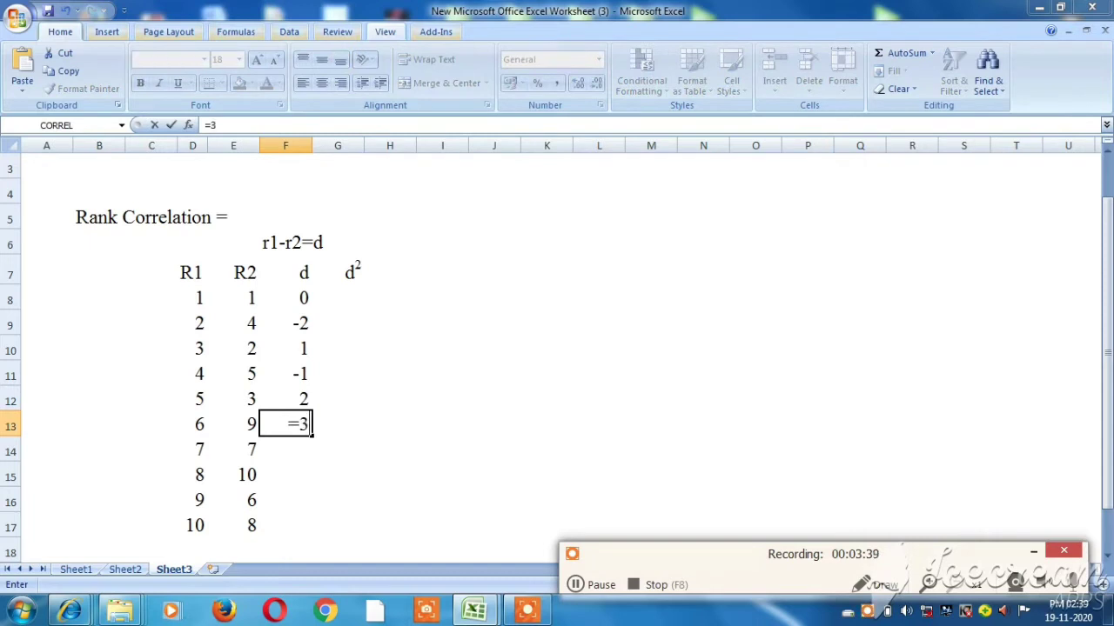
pyautogui.press('BackSpace')
pyautogui.press('Escape')
pyautogui.write('-3')
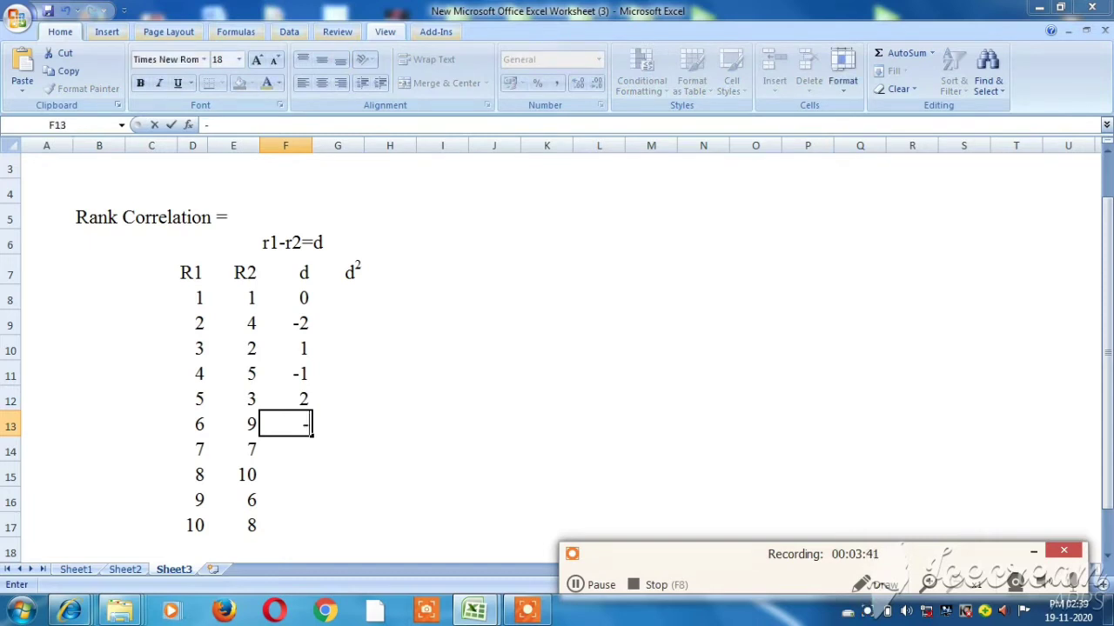
pyautogui.press('Return')
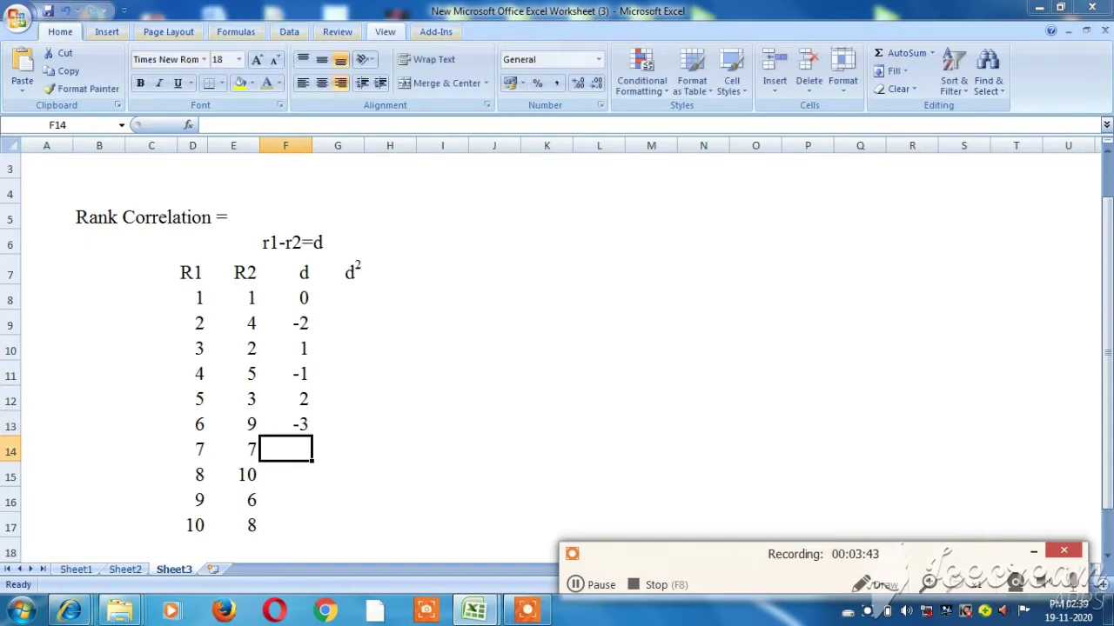
pyautogui.write('0')
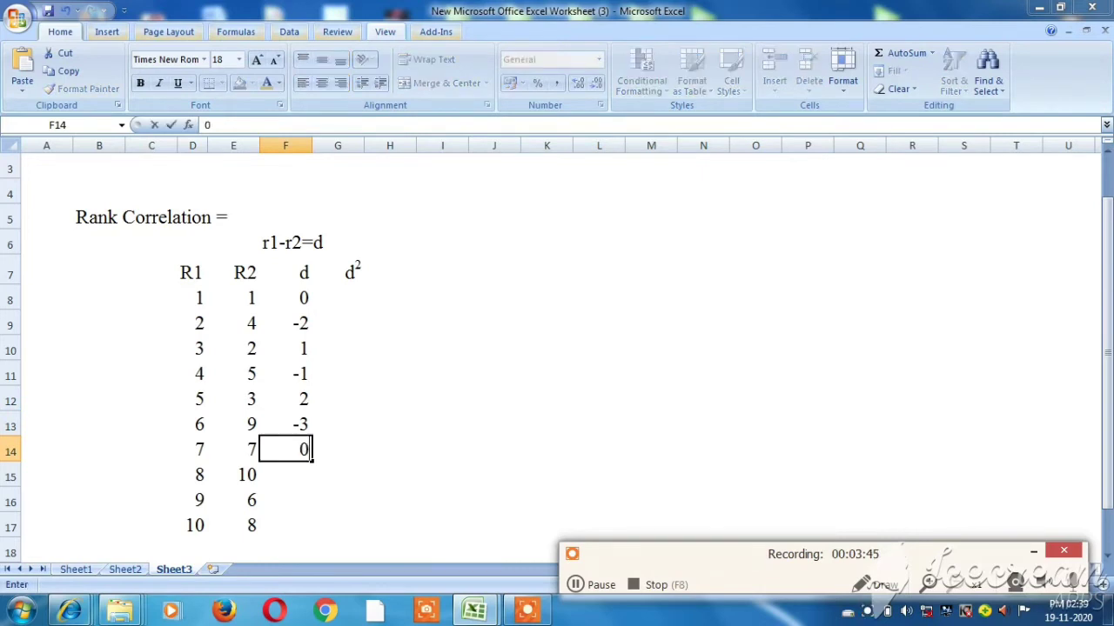
pyautogui.press('Return')
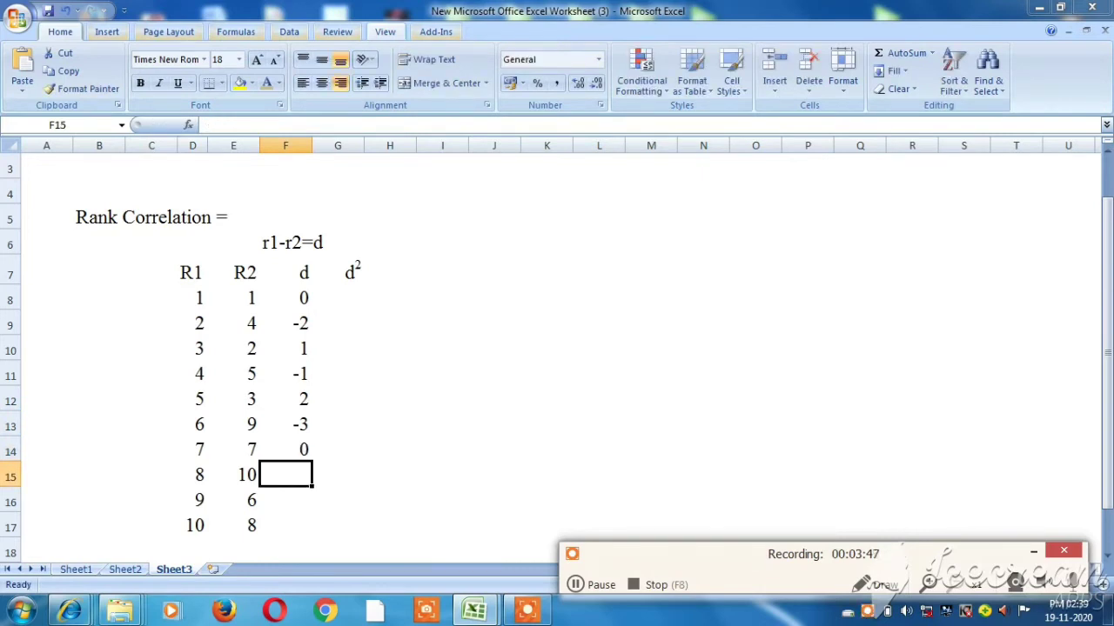
pyautogui.write('-2')
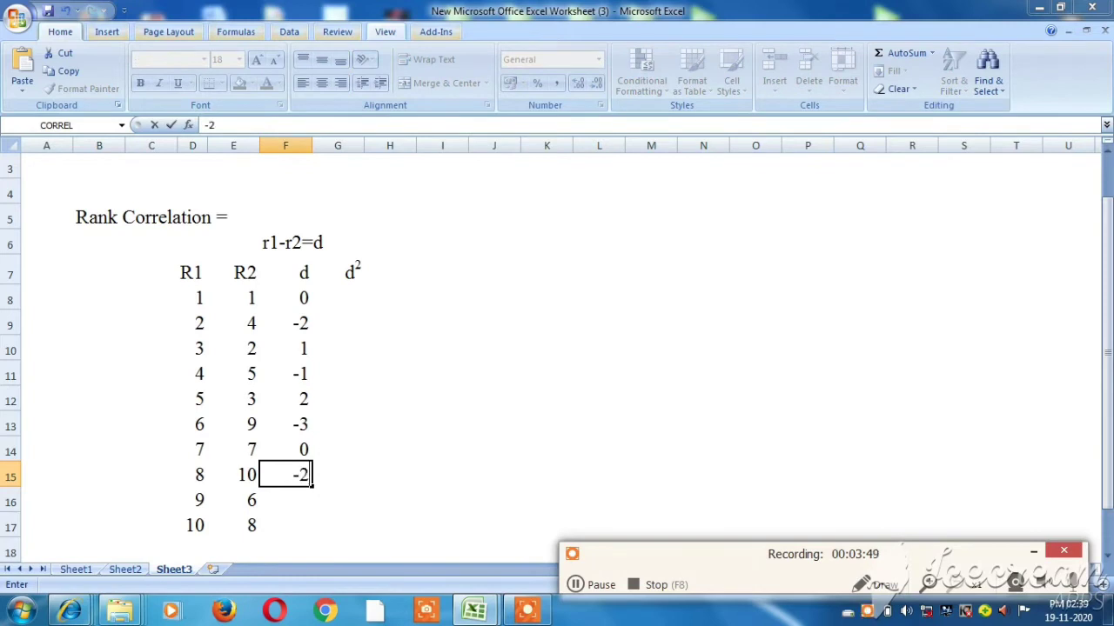
pyautogui.press('Return')
pyautogui.write('3')
pyautogui.press('Return')
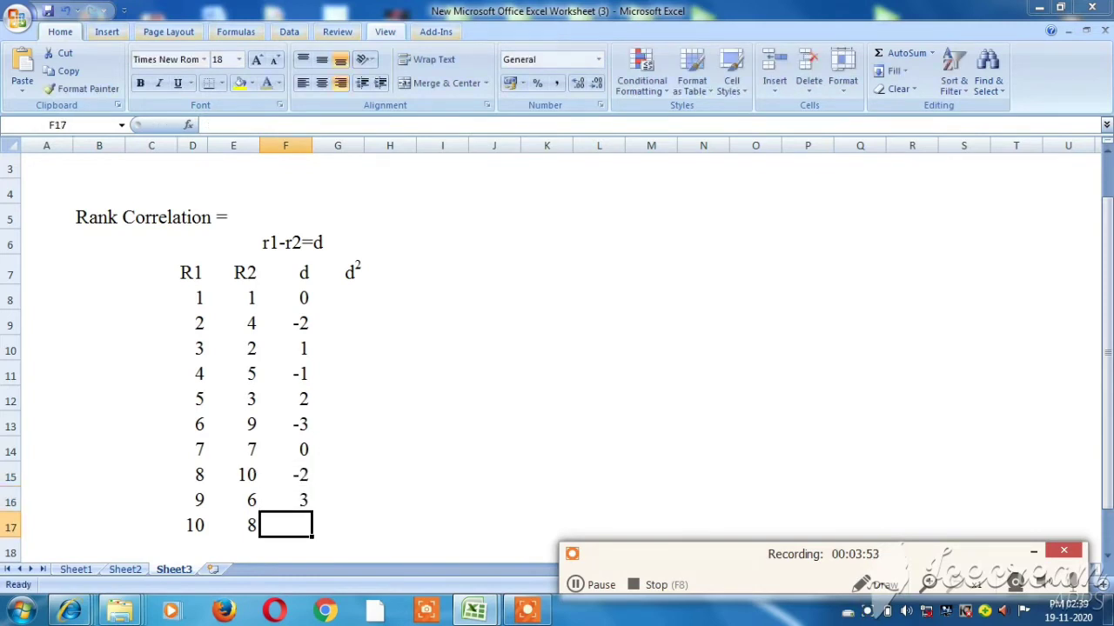
pyautogui.write('2')
pyautogui.press('Return')
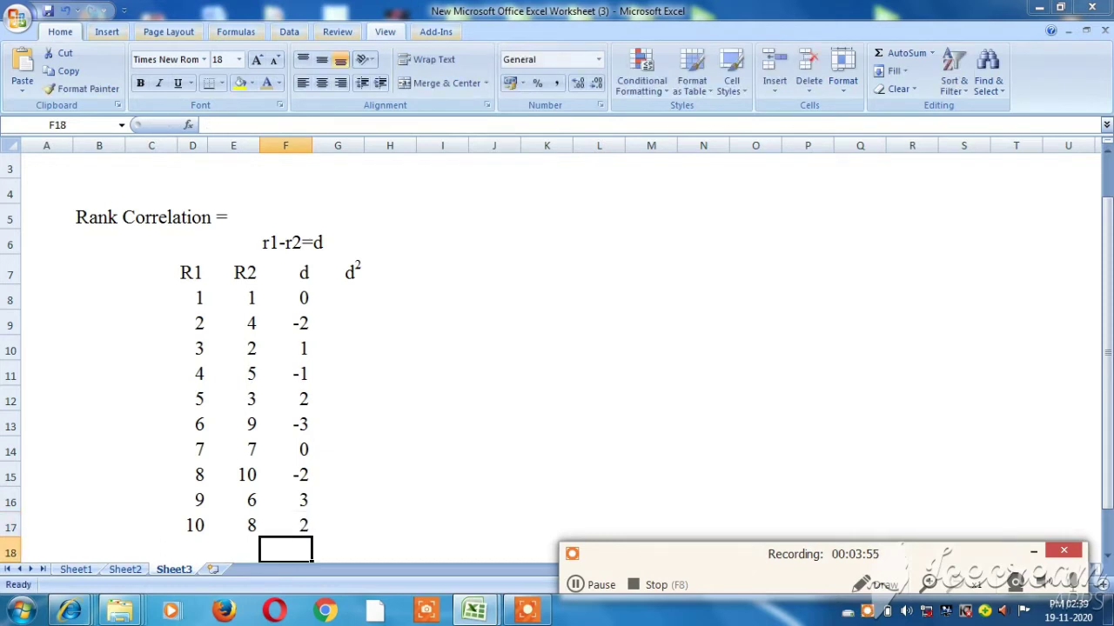
# Enter the squared differences 0, 4, 1, 1 and 4 under d² in G8:G12.
pyautogui.press('Up')
pyautogui.press('Up')
pyautogui.press('Up')
pyautogui.press('Up')
pyautogui.press('Up')
pyautogui.press('Up')
pyautogui.press('Up')
pyautogui.press('Up')
pyautogui.press('Up')
pyautogui.press('Up')
pyautogui.press('Up')
pyautogui.press('Right')
pyautogui.press('Down')
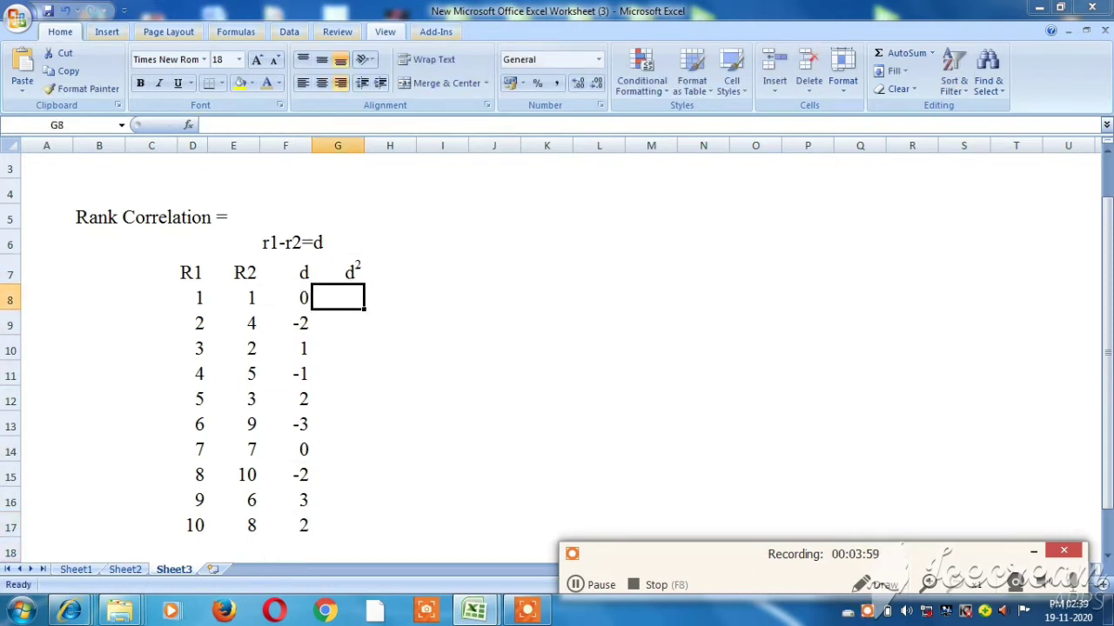
pyautogui.write('0')
pyautogui.press('Return')
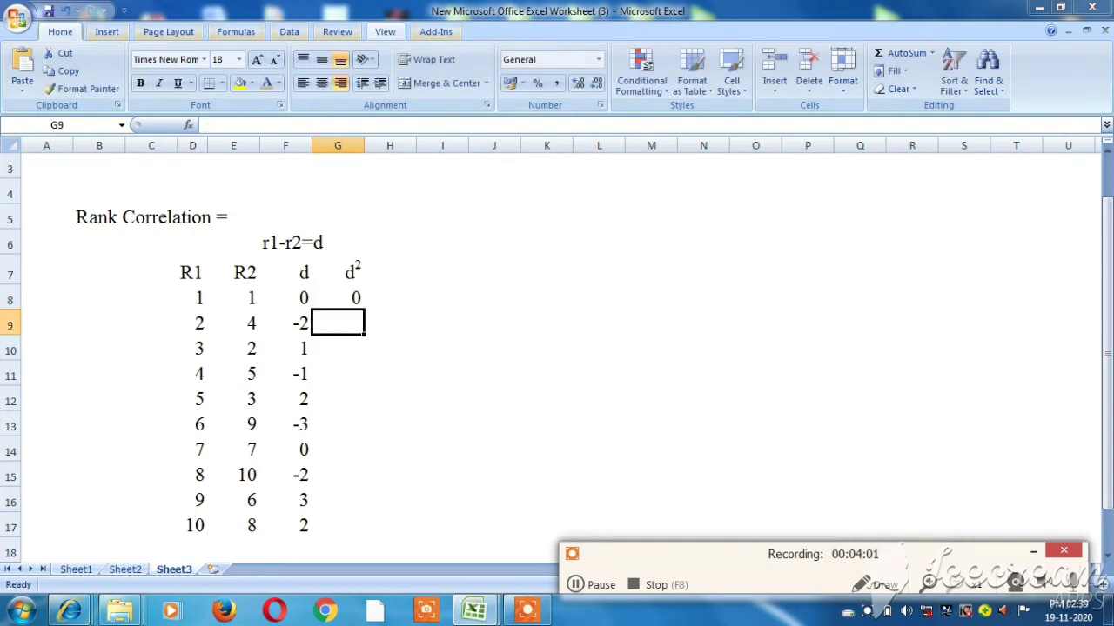
pyautogui.write('4')
pyautogui.press('Return')
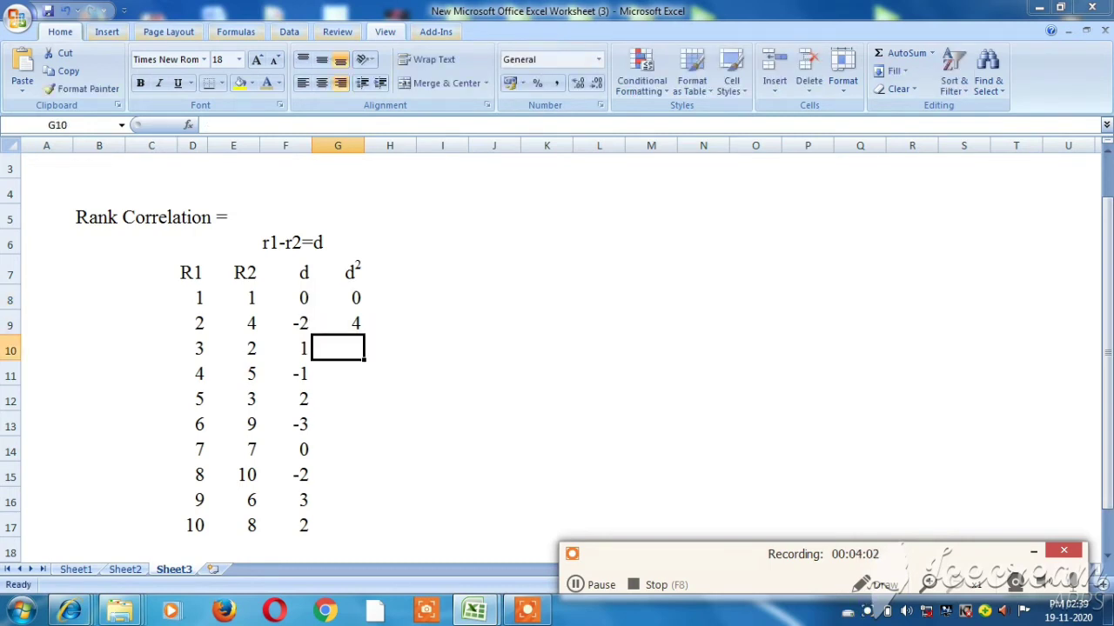
pyautogui.write('1')
pyautogui.press('Return')
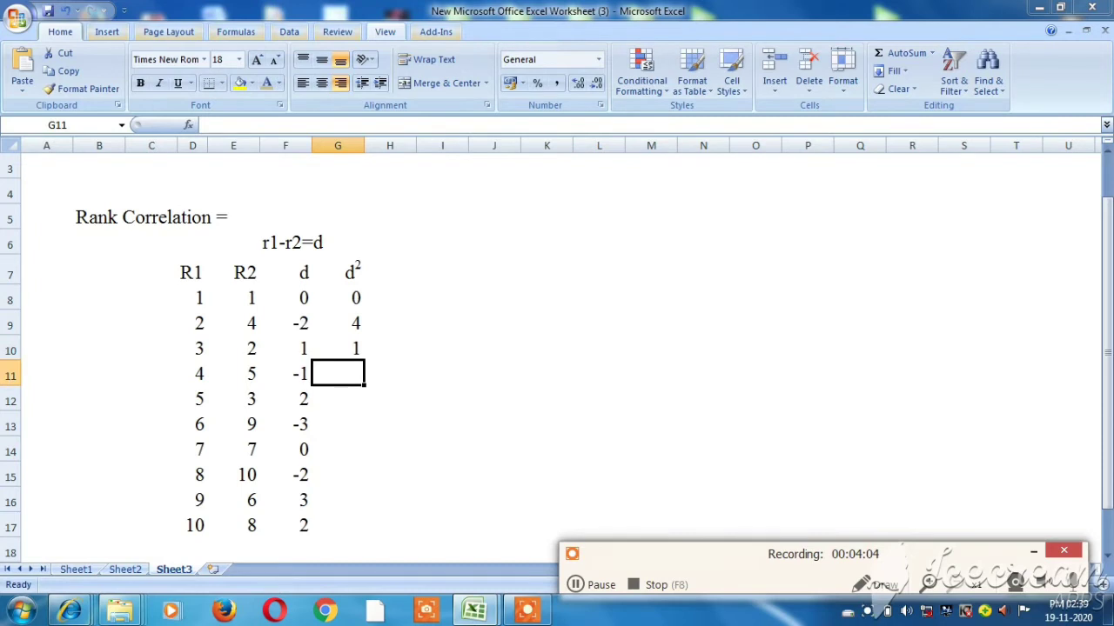
pyautogui.write('1')
pyautogui.press('Return')
pyautogui.write('4')
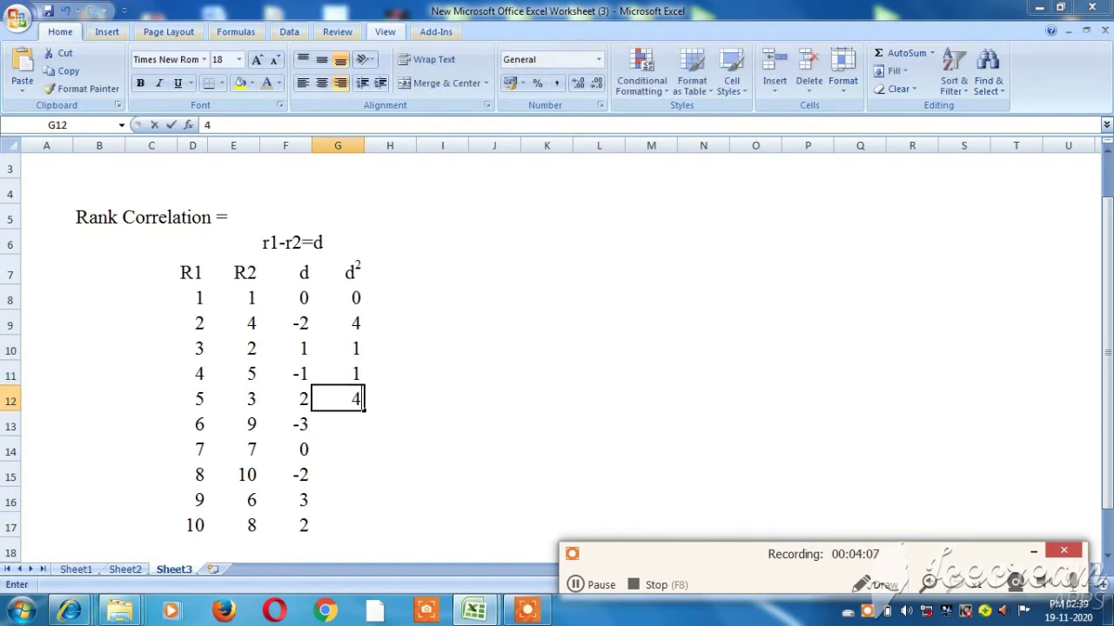
pyautogui.press('Return')
# Enter the remaining squared differences 9, 0, 4, 9 and 4 under d² in G13:G17.
pyautogui.write('9')
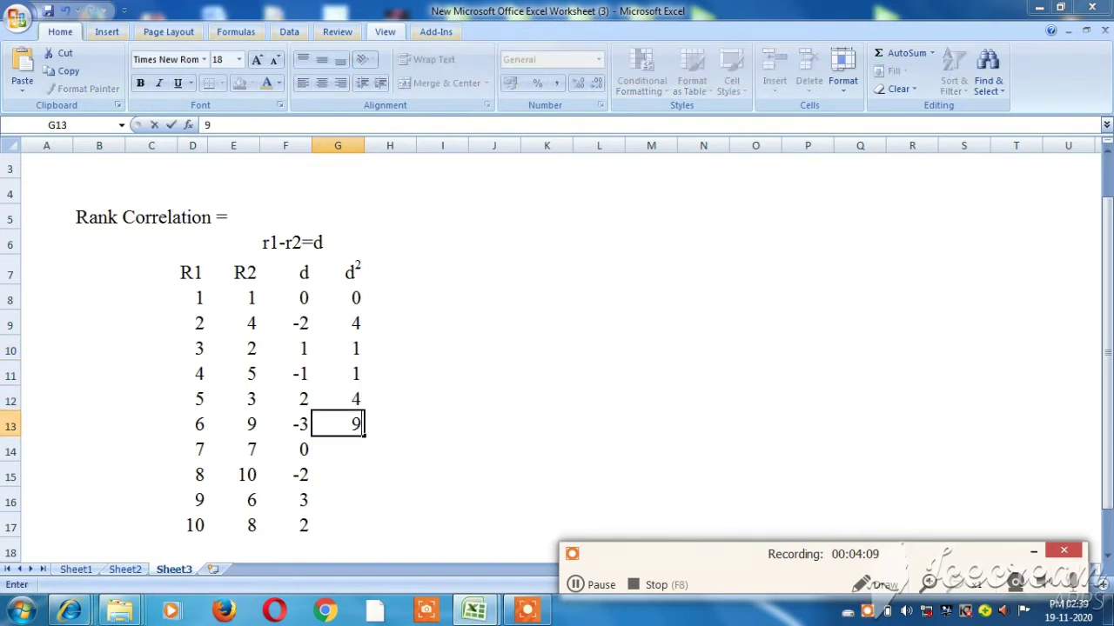
pyautogui.press('Return')
pyautogui.write('0')
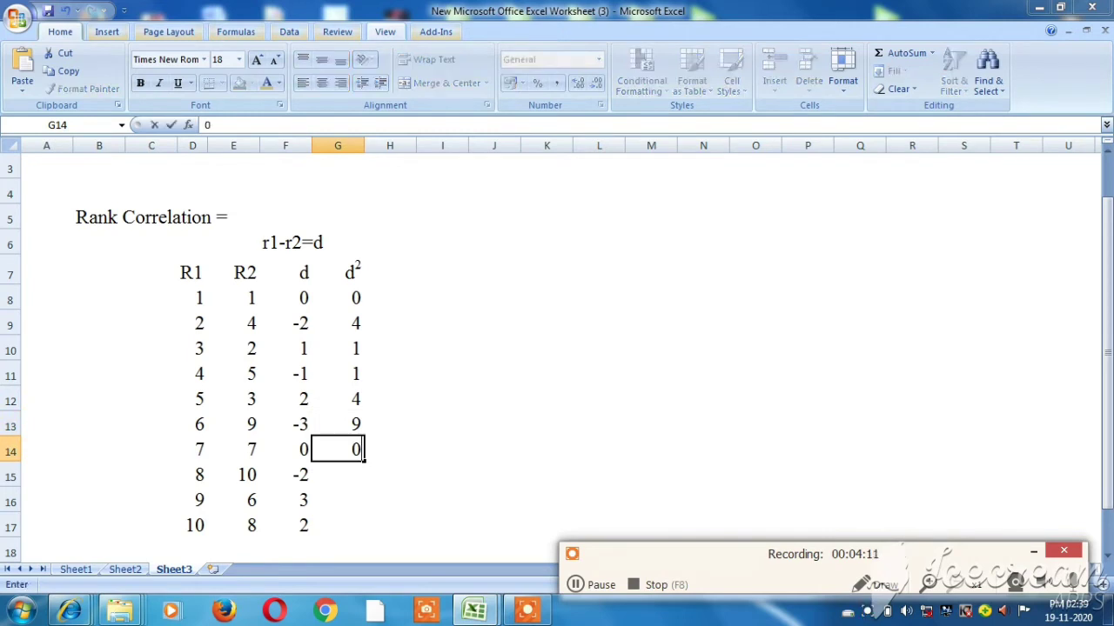
pyautogui.press('Return')
pyautogui.write('4')
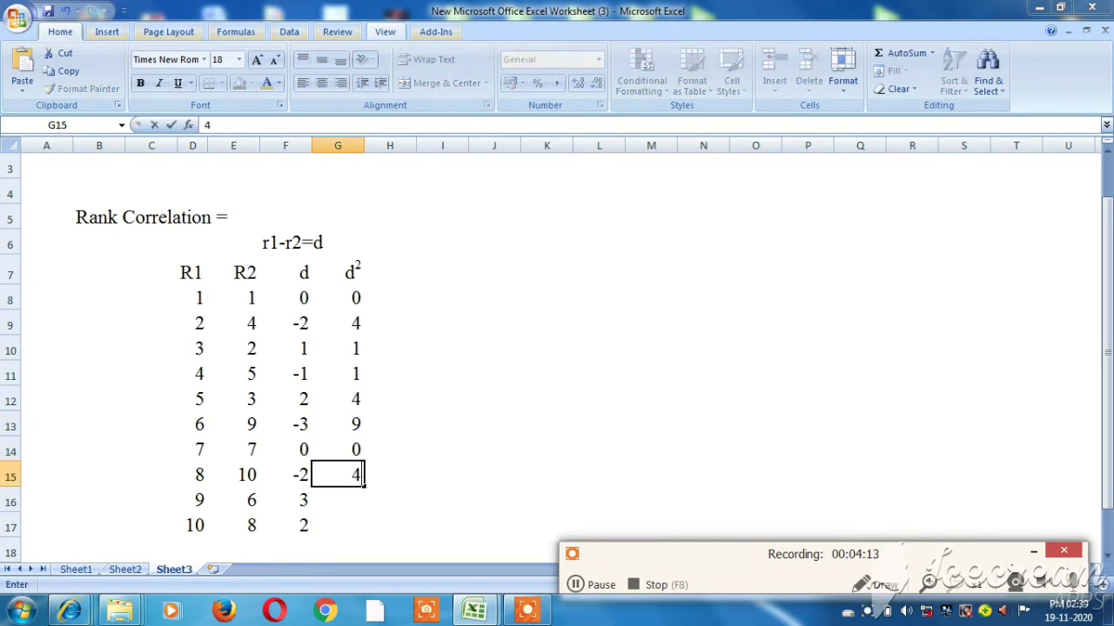
pyautogui.press('Return')
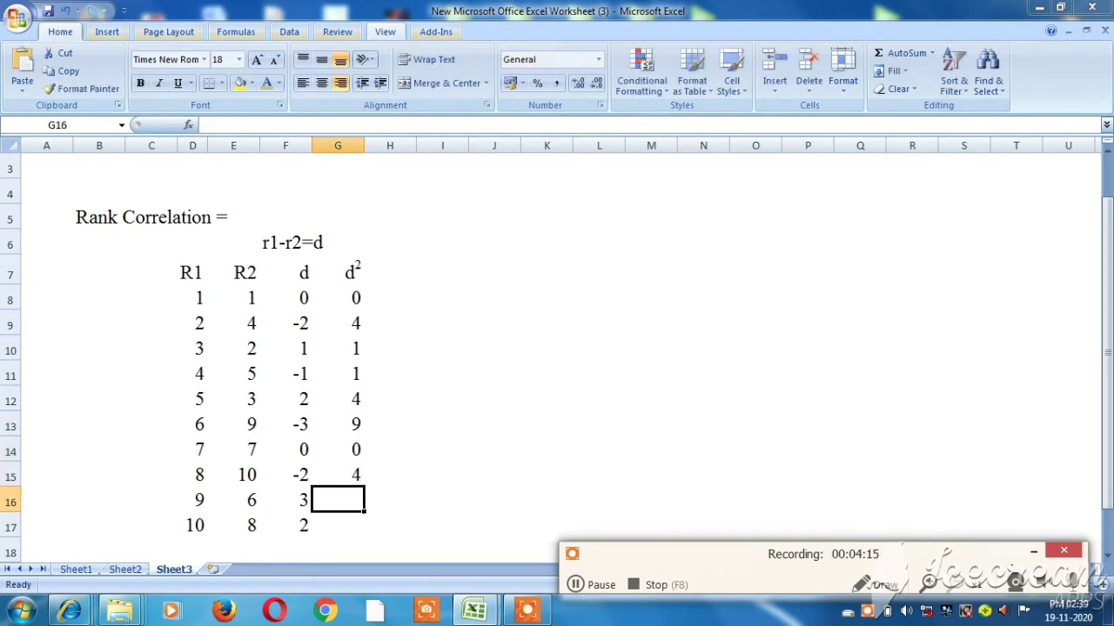
pyautogui.write('9')
pyautogui.press('Return')
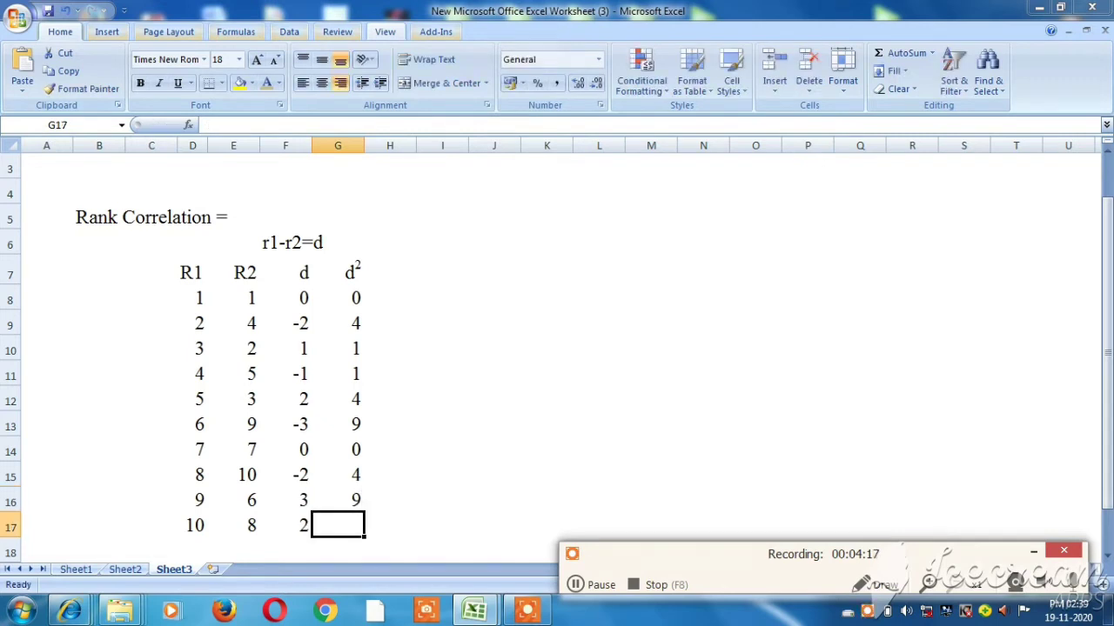
pyautogui.write('4')
pyautogui.press('Return')
# Total the d² column in G19 with the formula =sum(G8:G18).
pyautogui.press('Return')
pyautogui.press('Return')
pyautogui.press('Up')
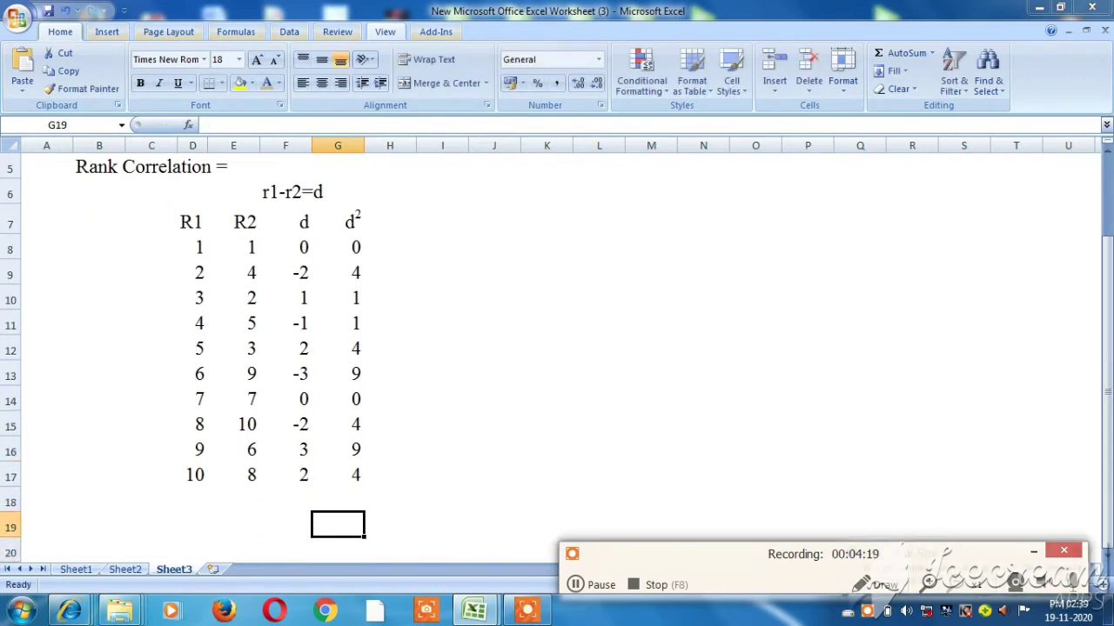
pyautogui.press('Up')
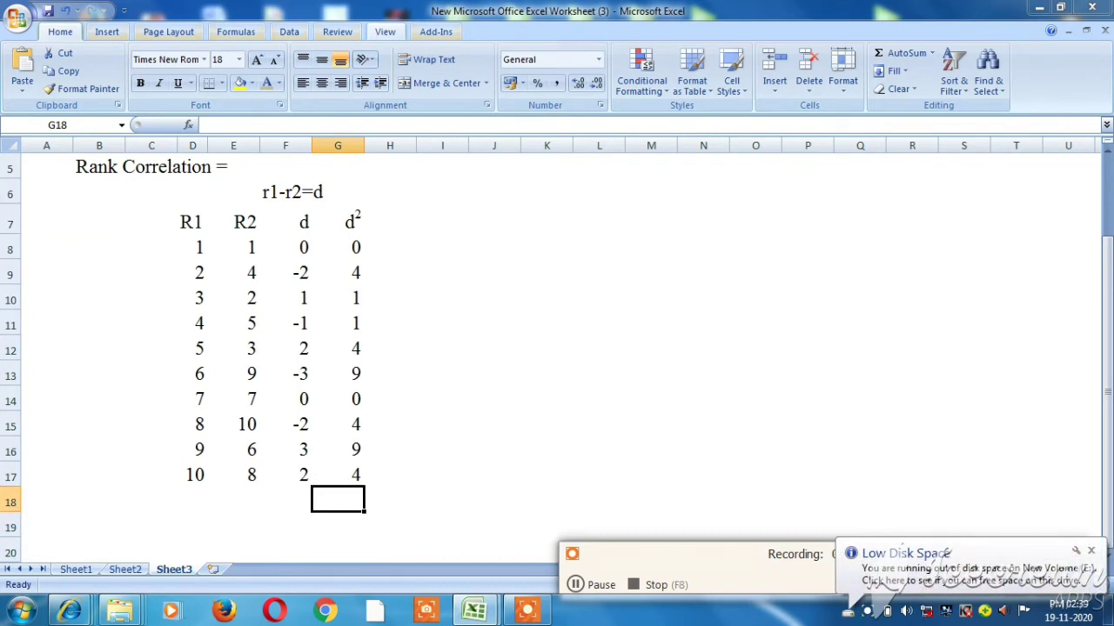
pyautogui.press('Down')
pyautogui.write('=s')
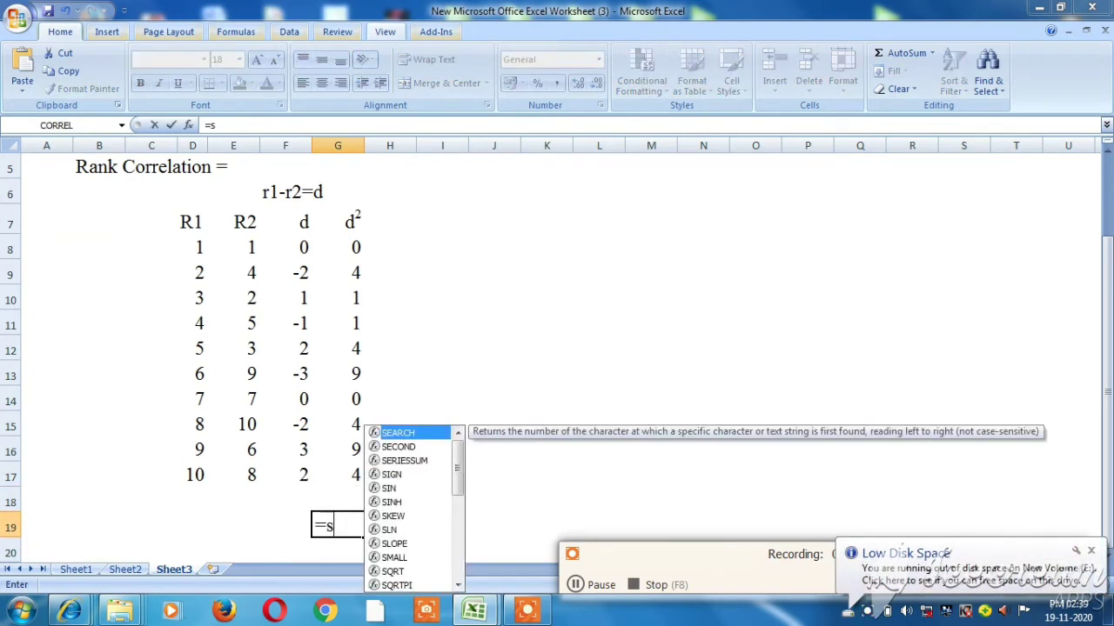
pyautogui.write('um(')
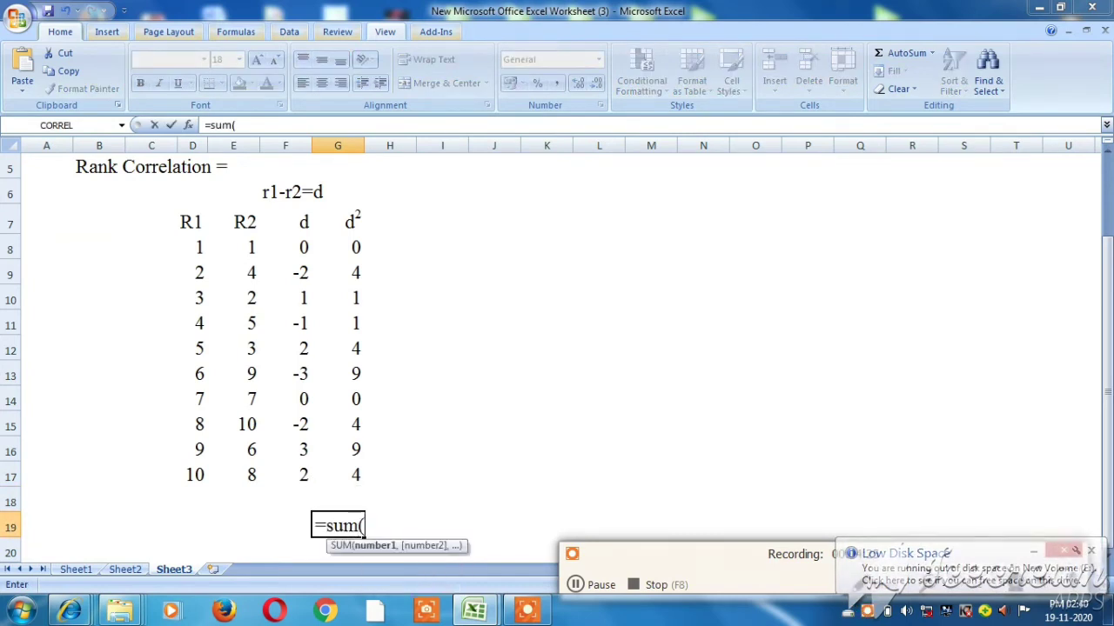
pyautogui.press('Up')
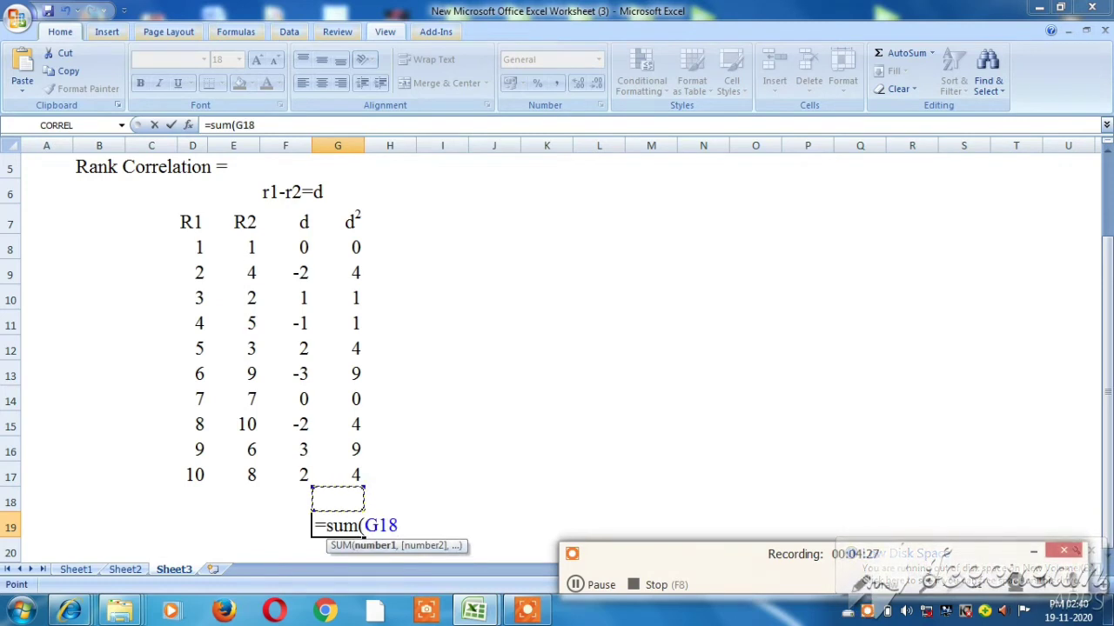
pyautogui.hotkey('shift', 'Up')
pyautogui.hotkey('shift', 'Up')
pyautogui.hotkey('shift', 'Up')
pyautogui.hotkey('shift', 'Up')
pyautogui.hotkey('shift', 'Up')
pyautogui.hotkey('shift', 'Up')
pyautogui.hotkey('shift', 'Up')
pyautogui.hotkey('shift', 'Up')
pyautogui.hotkey('shift', 'Up')
pyautogui.hotkey('shift', 'Up')
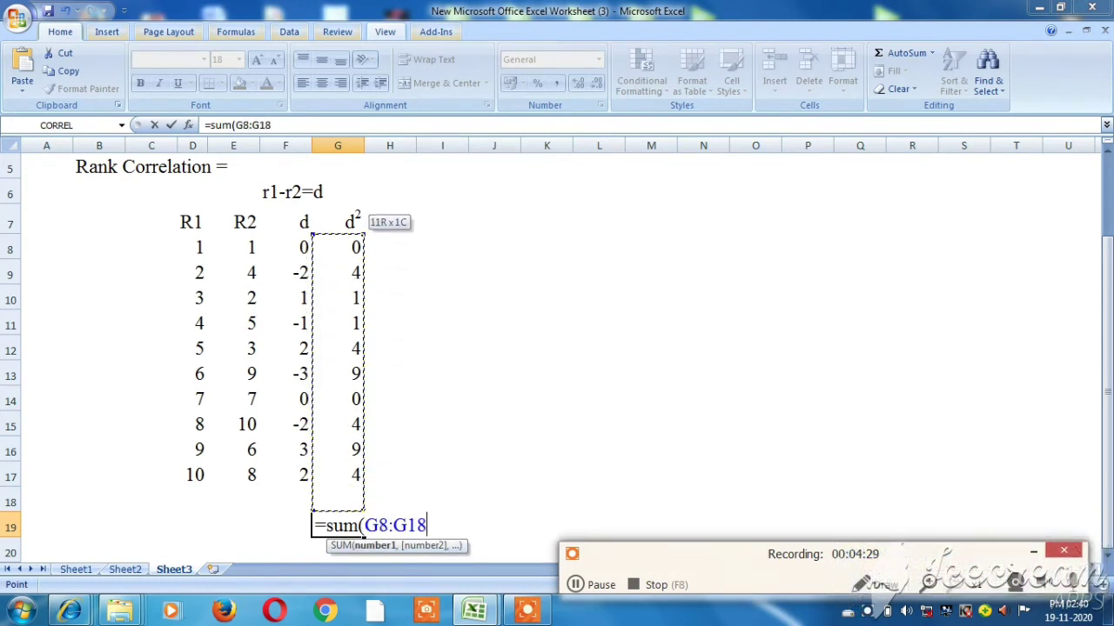
pyautogui.write(')')
pyautogui.press('Return')
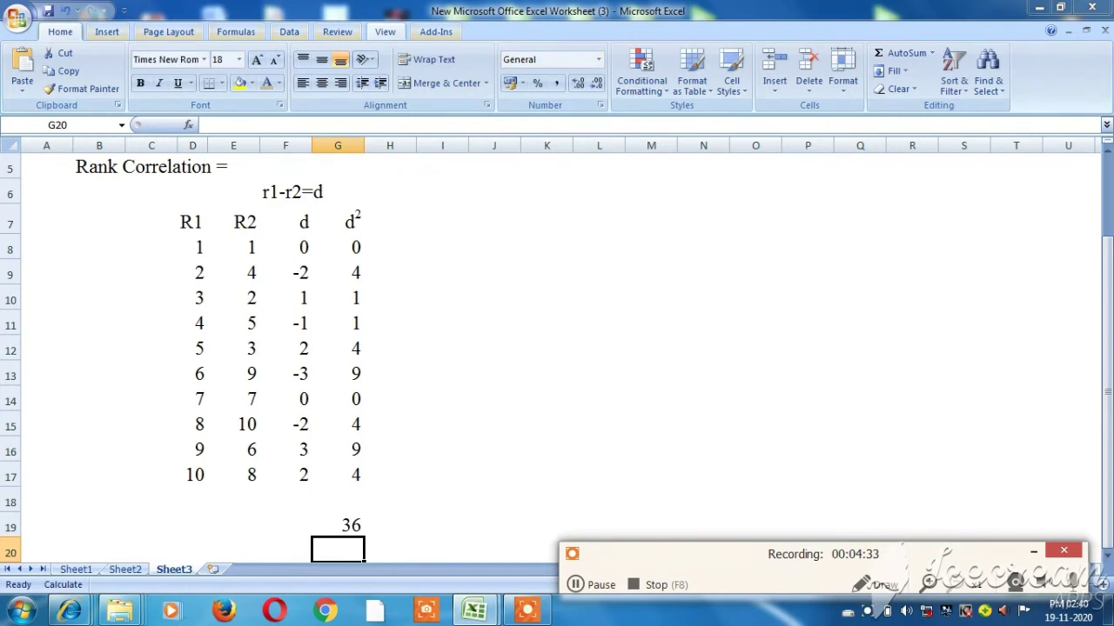
# Switch to the problem workbook and begin the substitution line below the rank correlation formula by entering 1 - in E15.
pyautogui.press('Down')
pyautogui.press('Down')
pyautogui.press('Down')
pyautogui.press('Up')
pyautogui.press('Up')
pyautogui.press('Up')
pyautogui.press('Left')
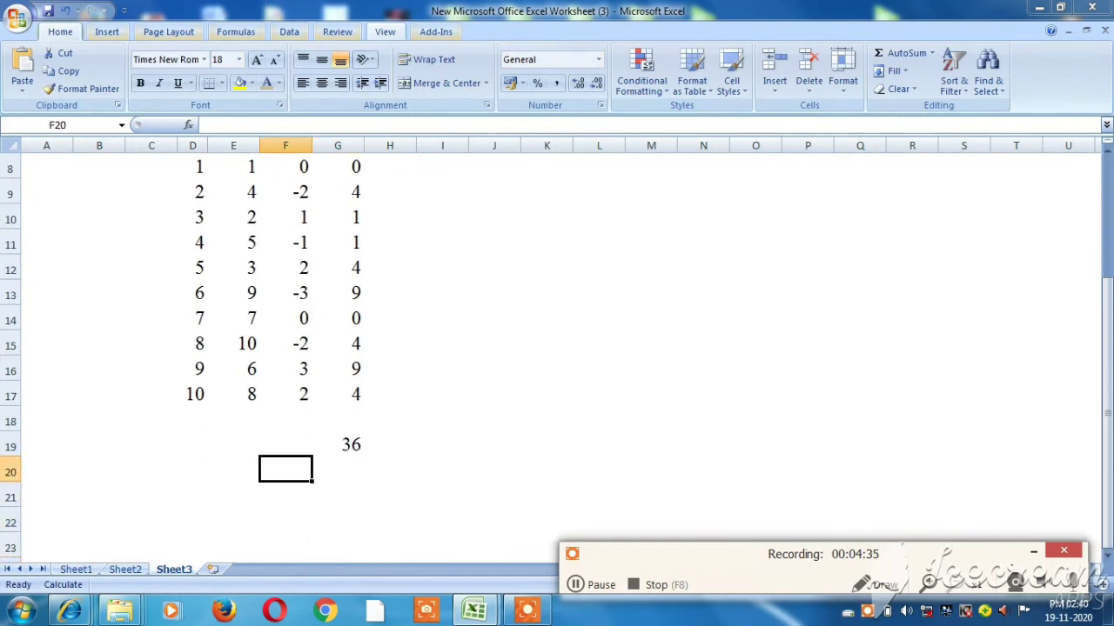
pyautogui.press('Left')
pyautogui.hotkey('ctrl', 'Tab')
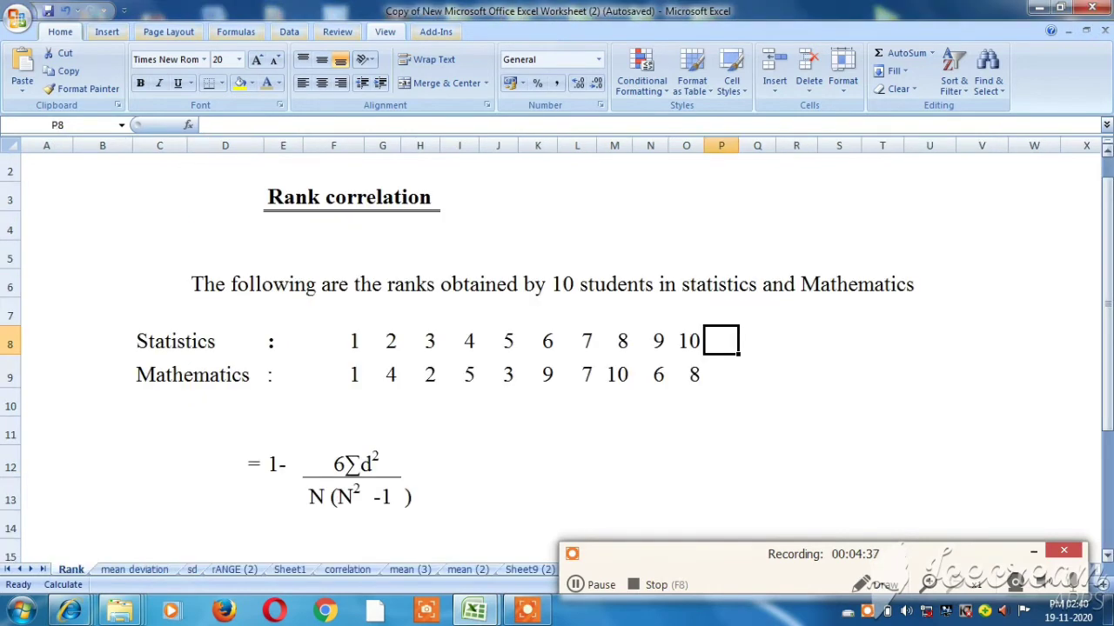
pyautogui.press('Down')
pyautogui.press('Down')
pyautogui.press('Down')
pyautogui.press('Down')
pyautogui.press('Down')
pyautogui.press('Down')
pyautogui.press('Down')
pyautogui.press('Down')
pyautogui.press('Down')
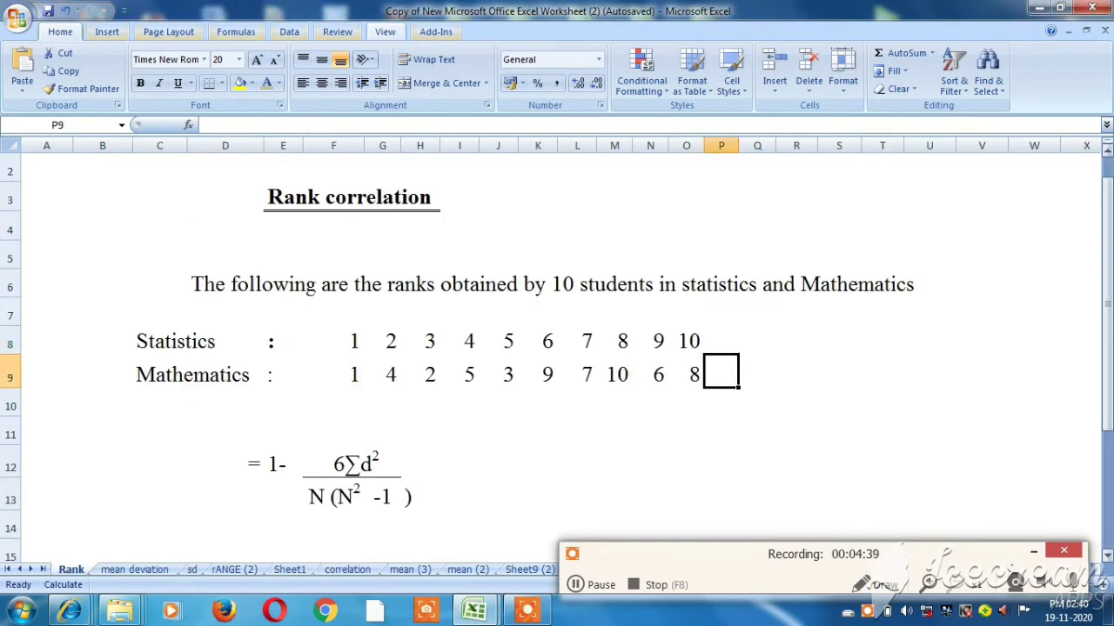
pyautogui.press('Left')
pyautogui.press('Left')
pyautogui.press('Left')
pyautogui.press('Left')
pyautogui.press('Left')
pyautogui.press('Left')
pyautogui.press('Left')
pyautogui.press('Left')
pyautogui.press('Left')
pyautogui.press('Left')
pyautogui.press('Left')
pyautogui.press('Left')
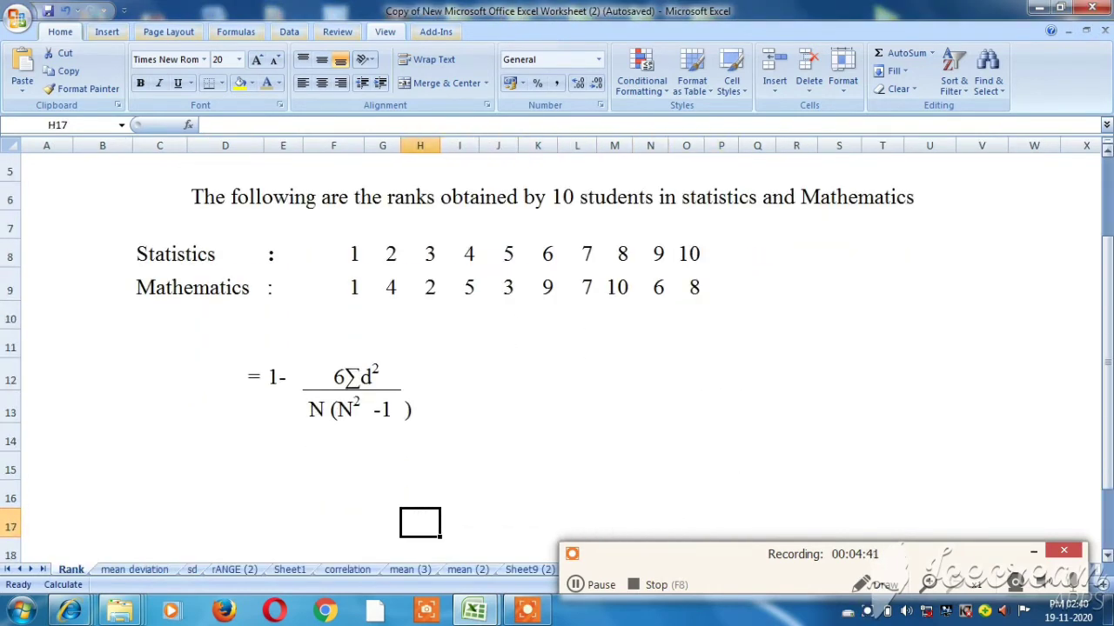
pyautogui.press('Up')
pyautogui.press('Up')
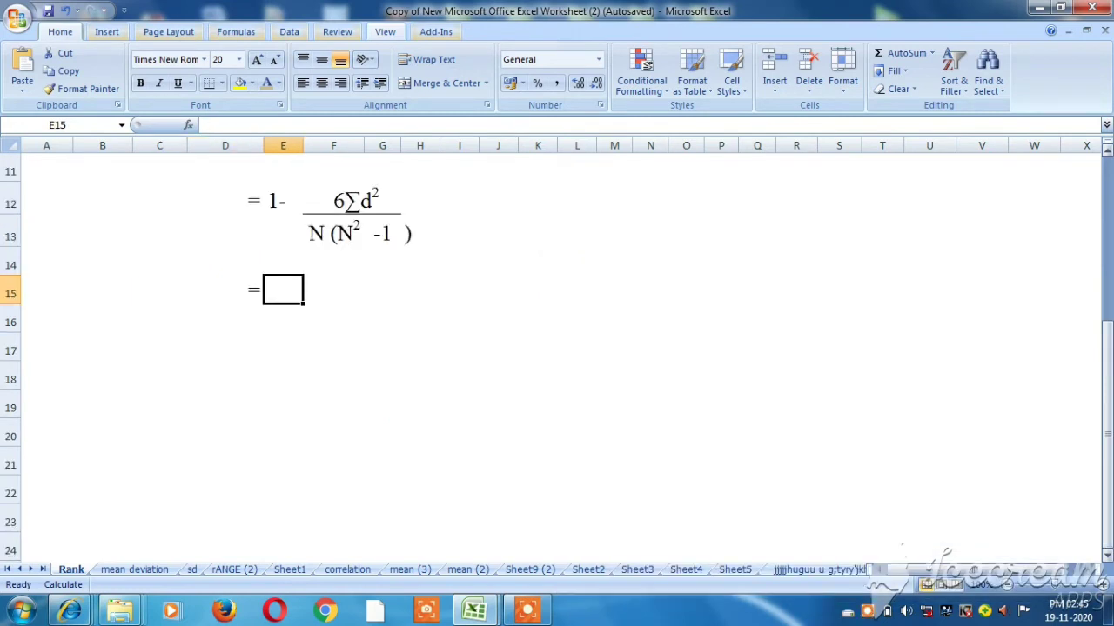
pyautogui.write('1')
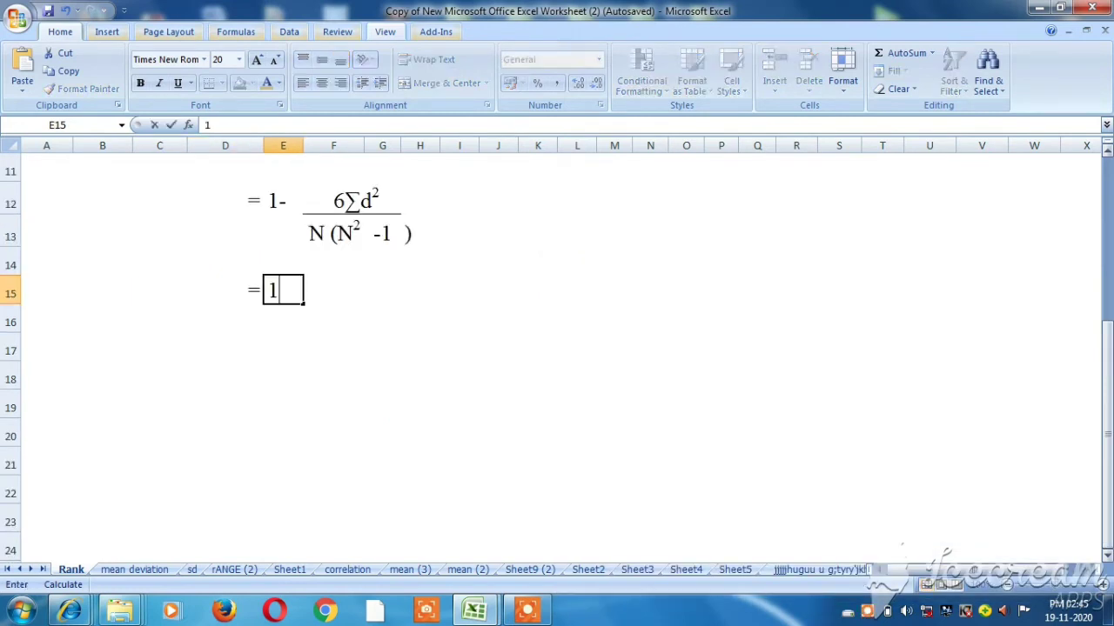
pyautogui.write(' -')
pyautogui.press('Return')
# Begin the fraction's numerator by entering 6 x in F14, above the substitution line.
pyautogui.press('Up')
pyautogui.press('Up')
pyautogui.press('Right')
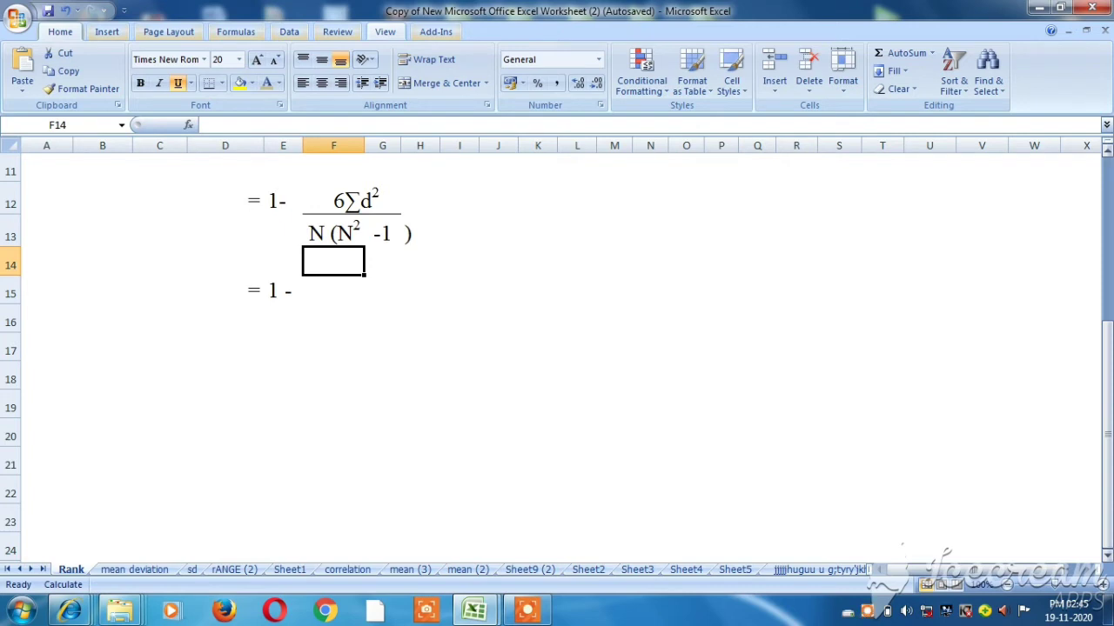
pyautogui.write('6')
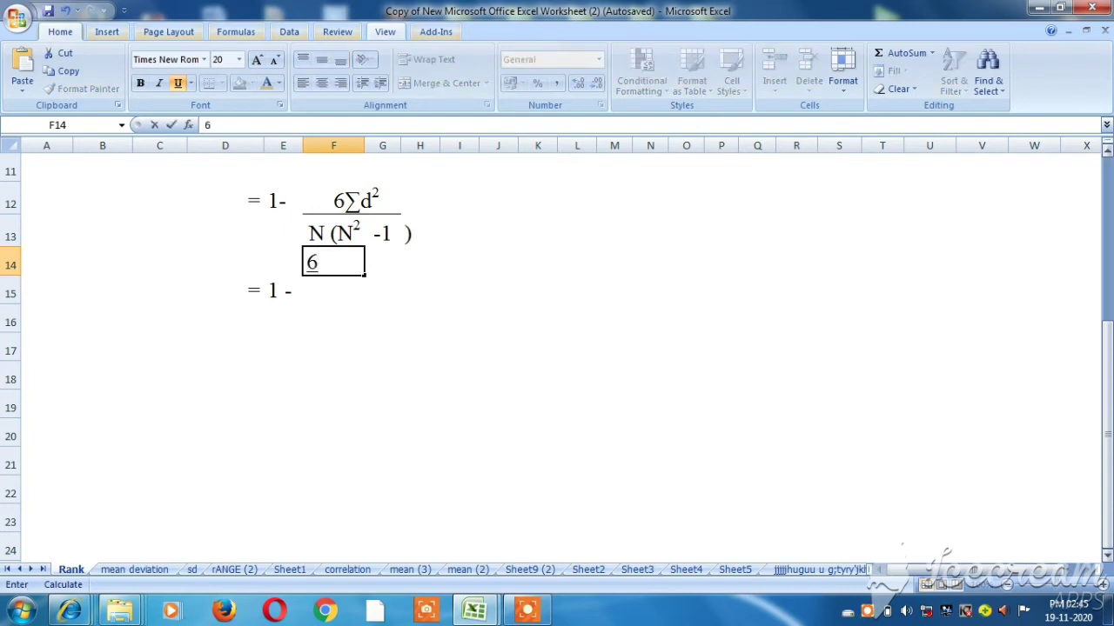
pyautogui.write(' x')
pyautogui.hotkey('alt', 'Tab')
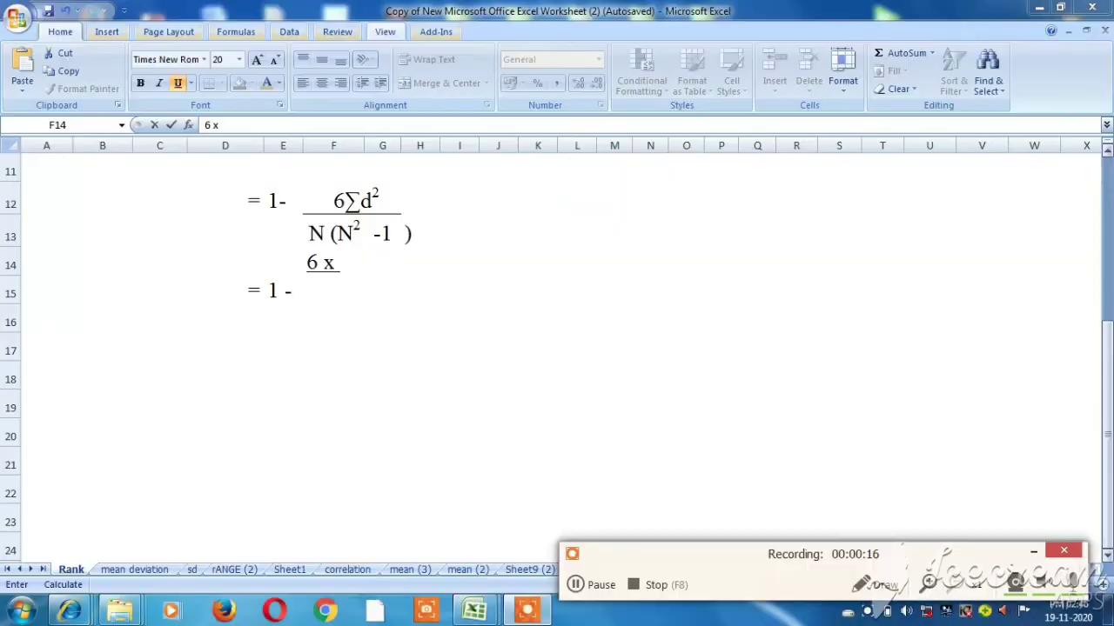
pyautogui.hotkey('alt', 'Tab')
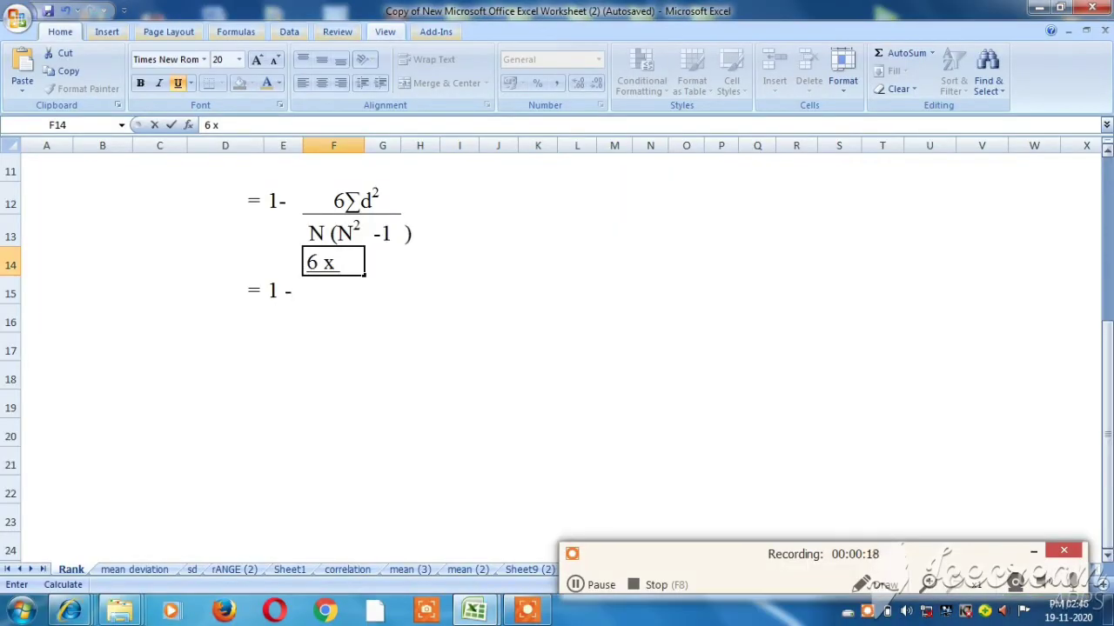
pyautogui.press('Return')
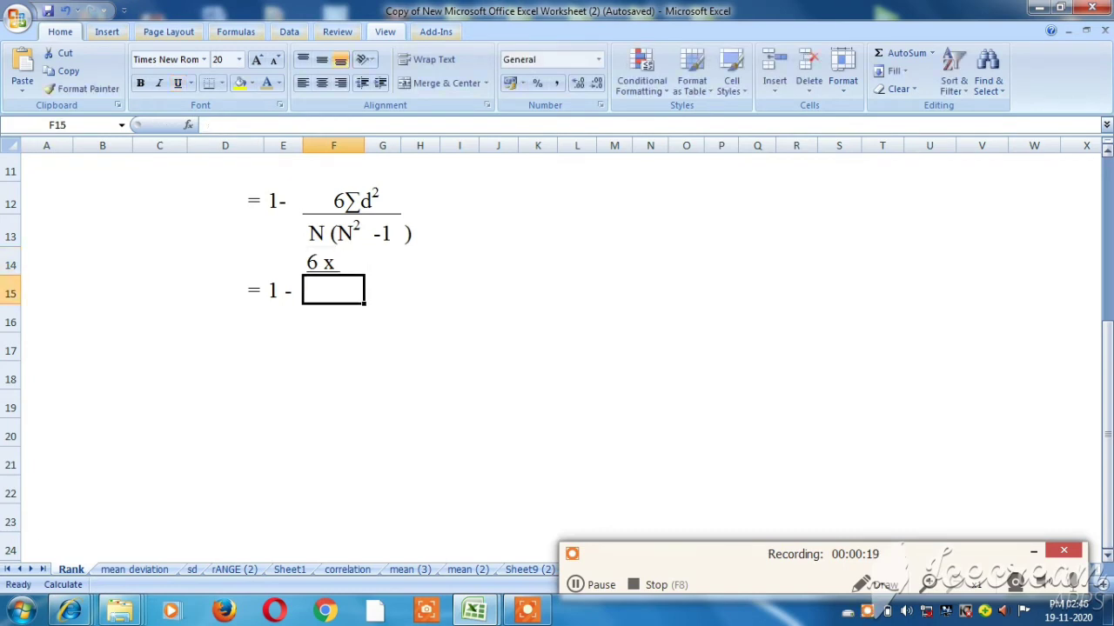
# Look up the d² total in the solution workbook and complete the numerator in F14 as 6 x 36.
pyautogui.press('Up')
pyautogui.hotkey('ctrl', 'Tab')
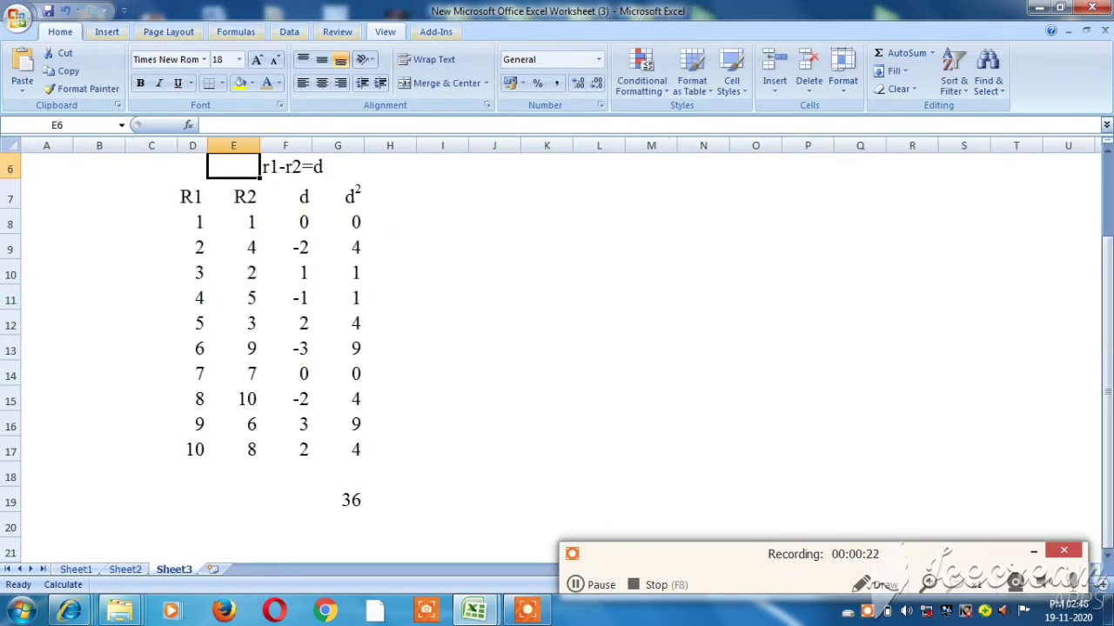
pyautogui.press('Up')
pyautogui.hotkey('ctrl', 'Tab')
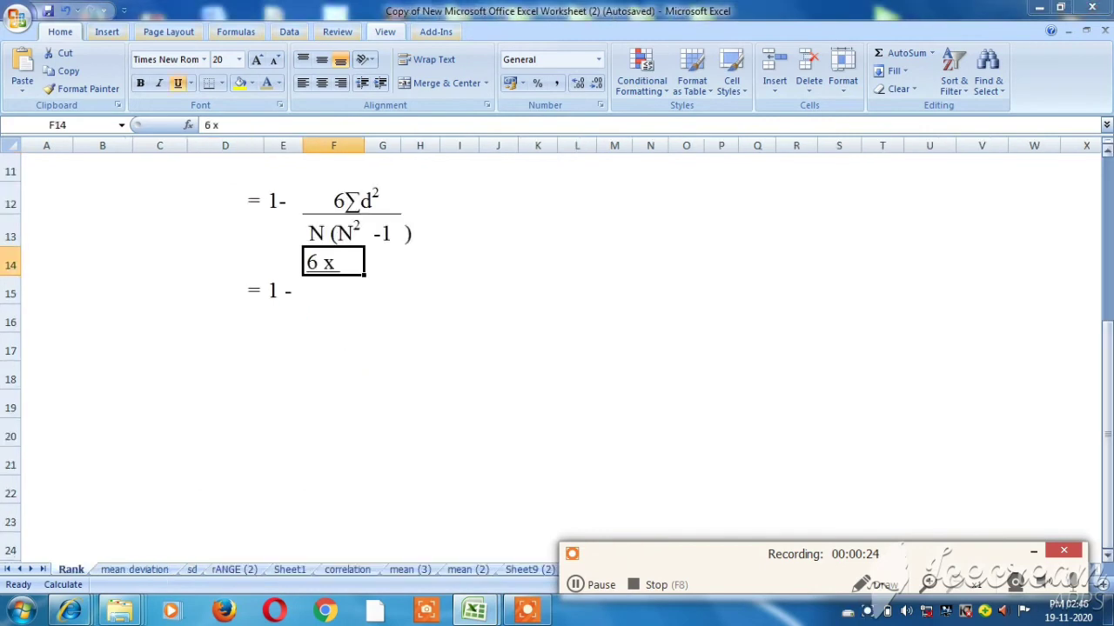
pyautogui.press('F2')
pyautogui.write('36')
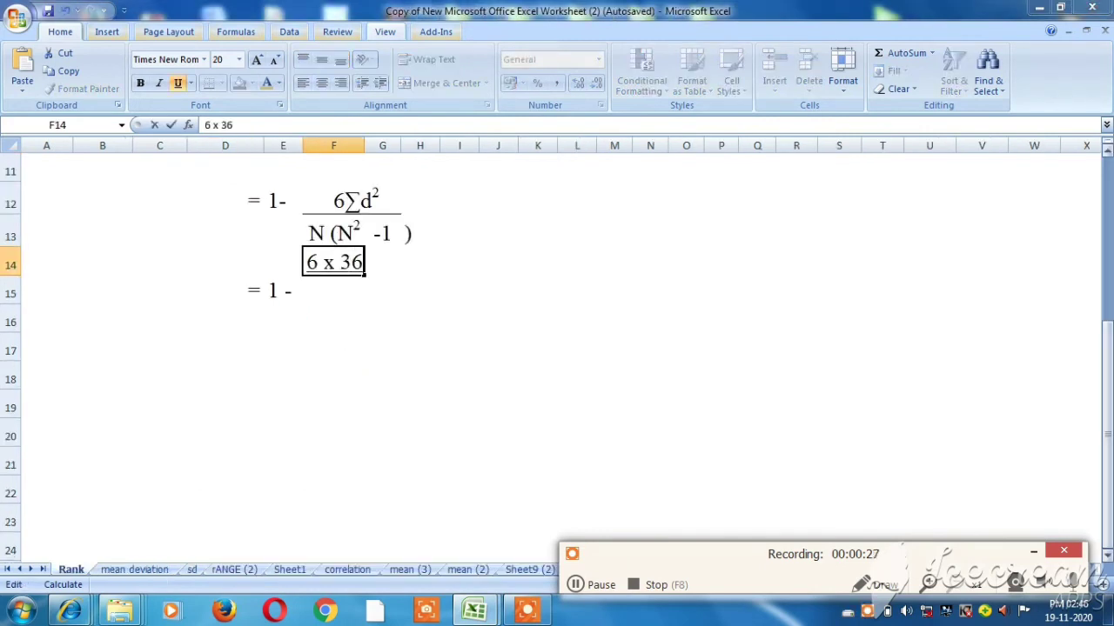
pyautogui.press('Return')
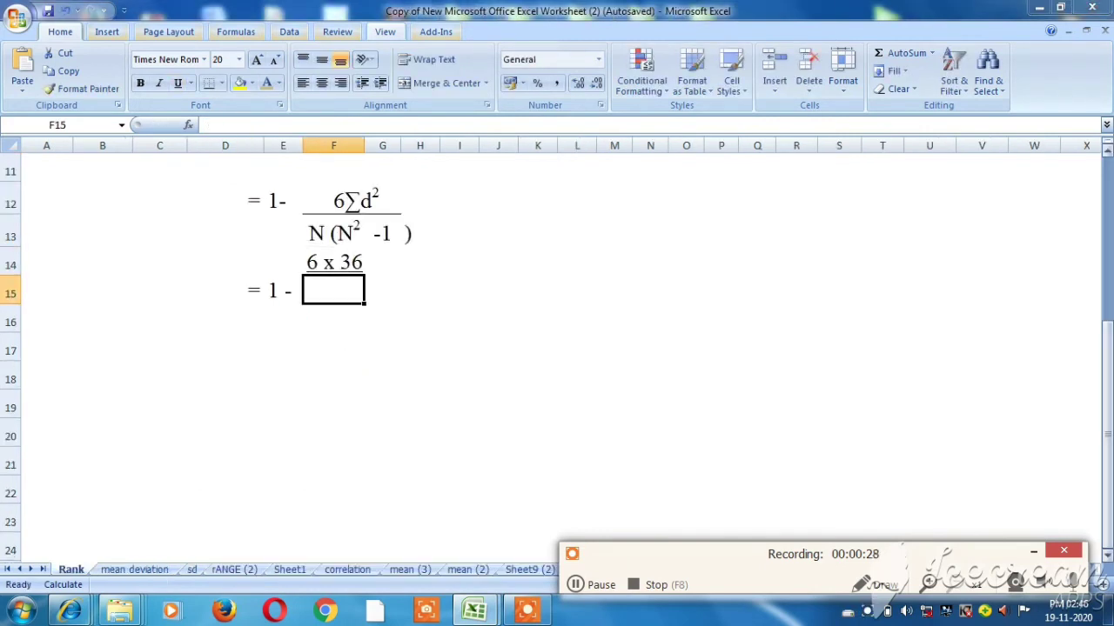
# Check the number of ranked students in the solution workbook and enter 10 as the start of the denominator in F15.
pyautogui.hotkey('ctrl', 'Tab')
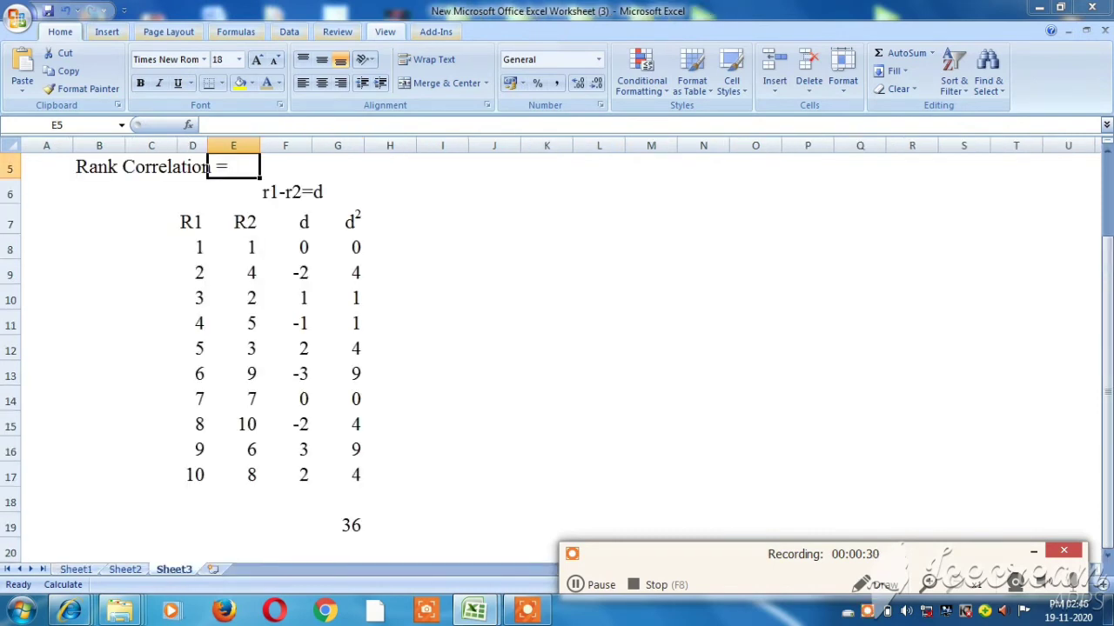
pyautogui.hotkey('ctrl', 'Tab')
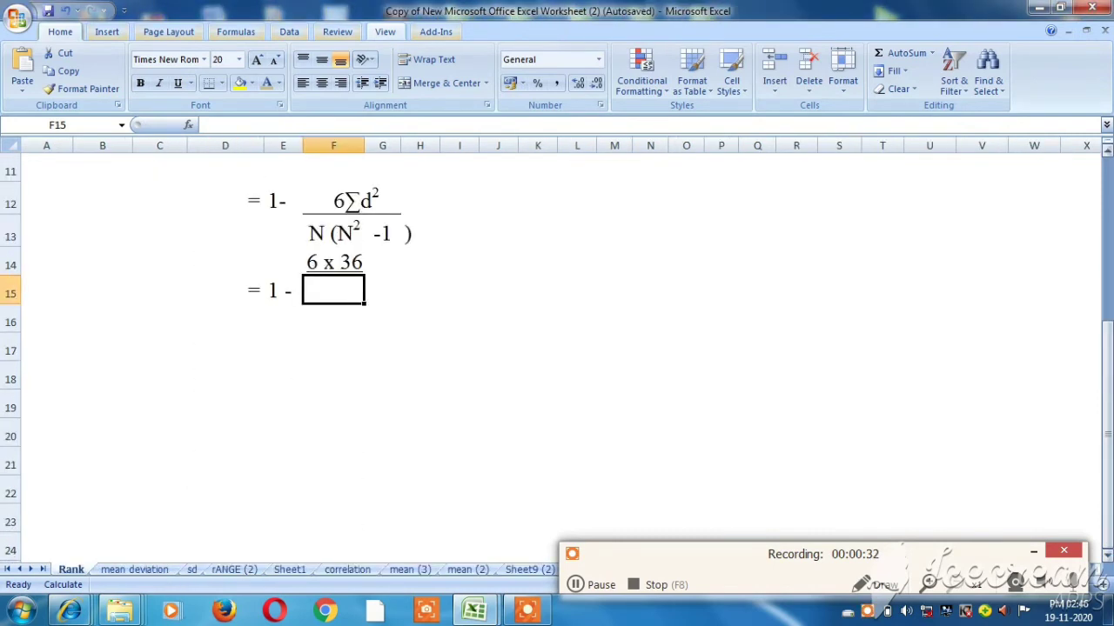
pyautogui.hotkey('ctrl', 'Tab')
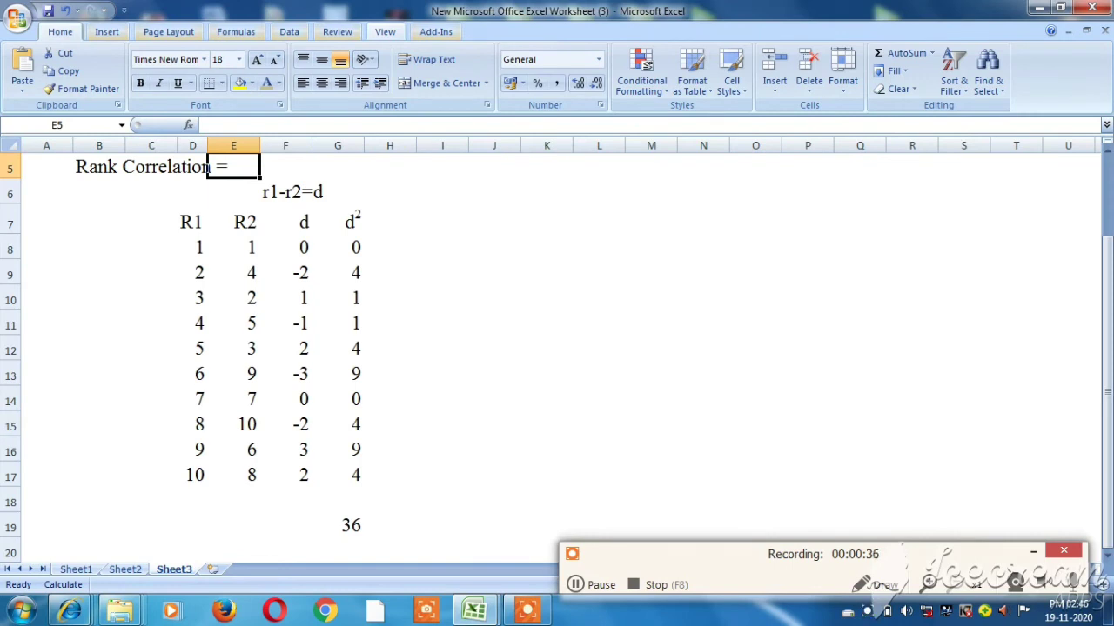
pyautogui.hotkey('ctrl', 'Tab')
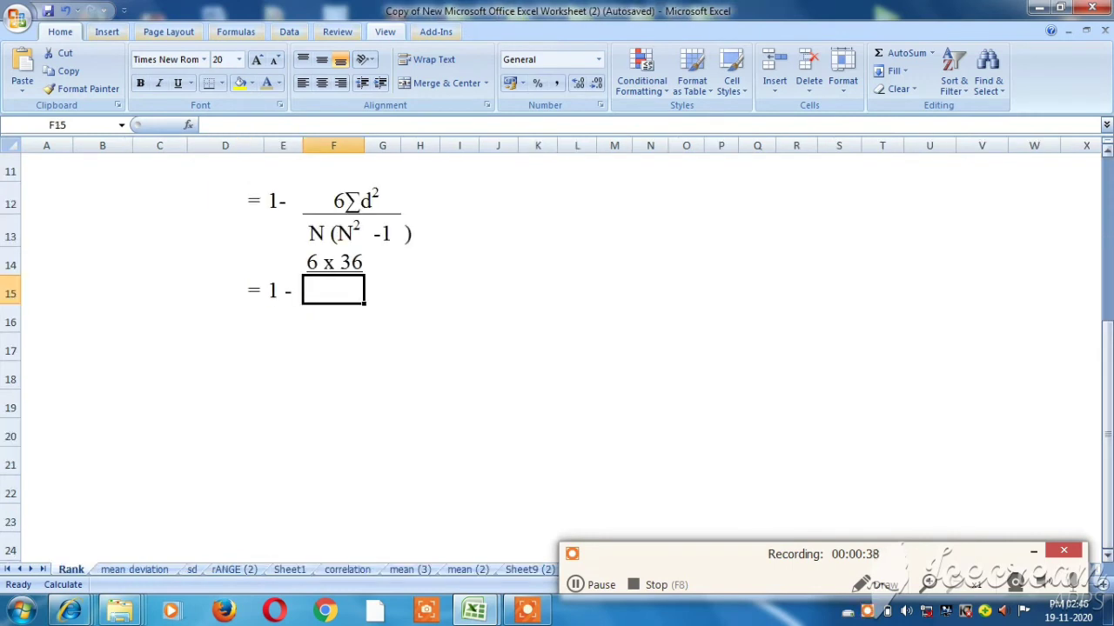
pyautogui.write('10')
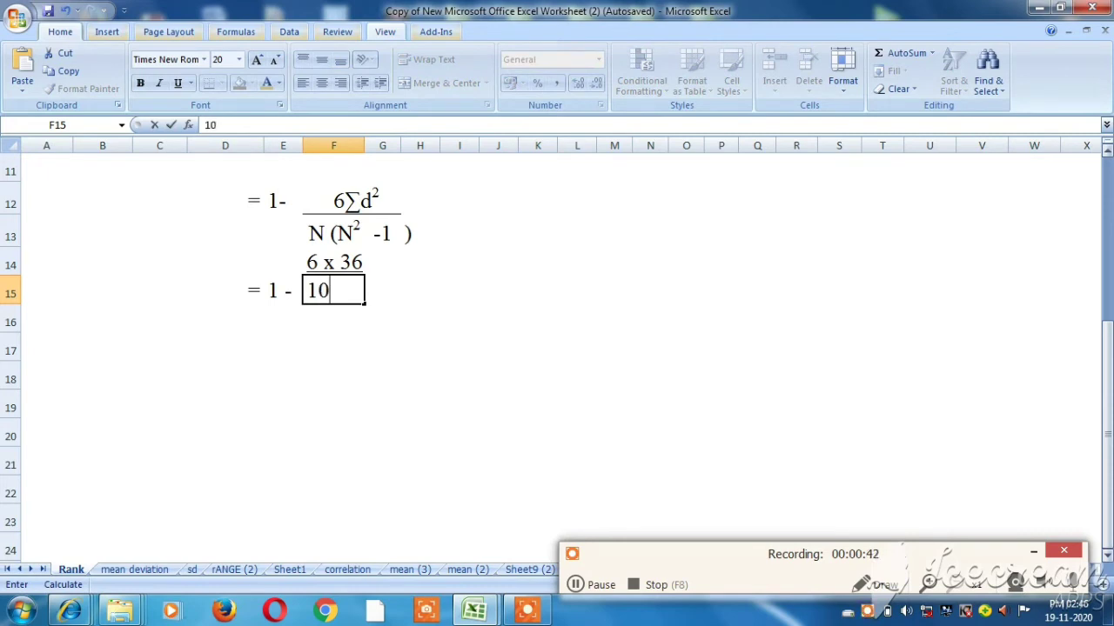
pyautogui.write('(')
pyautogui.press('BackSpace')
pyautogui.press('Return')
# Note the side calculation 10x10 in K14 with 100 in K15, and widen column K to fit.
pyautogui.press('Up')
pyautogui.press('Up')
pyautogui.press('Right')
pyautogui.press('Right')
pyautogui.press('Right')
pyautogui.press('Right')
pyautogui.press('Right')
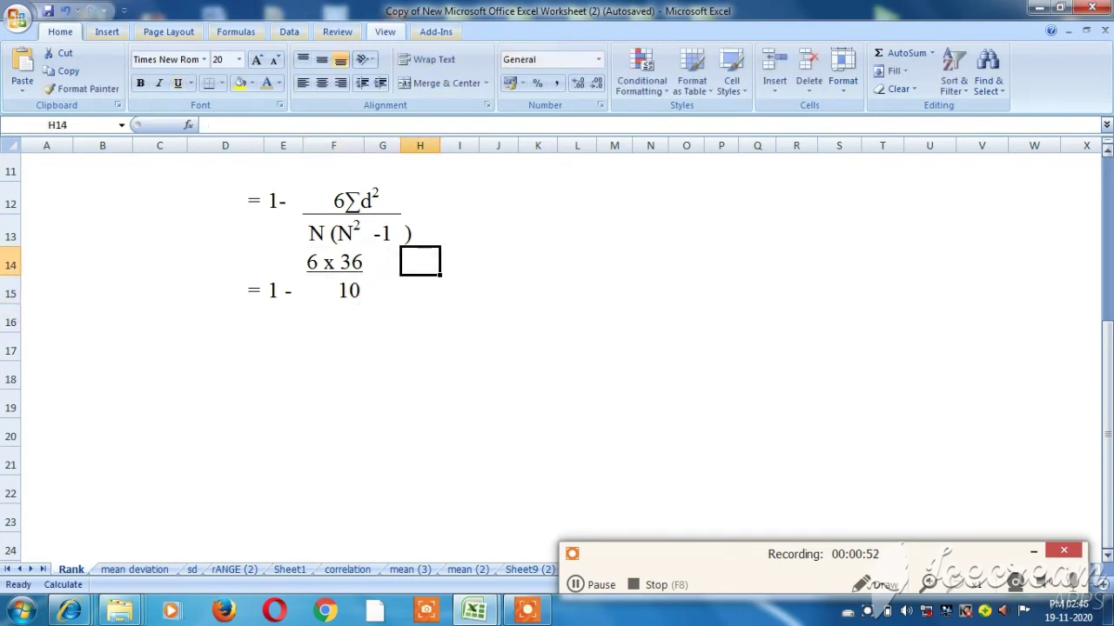
pyautogui.write('10')
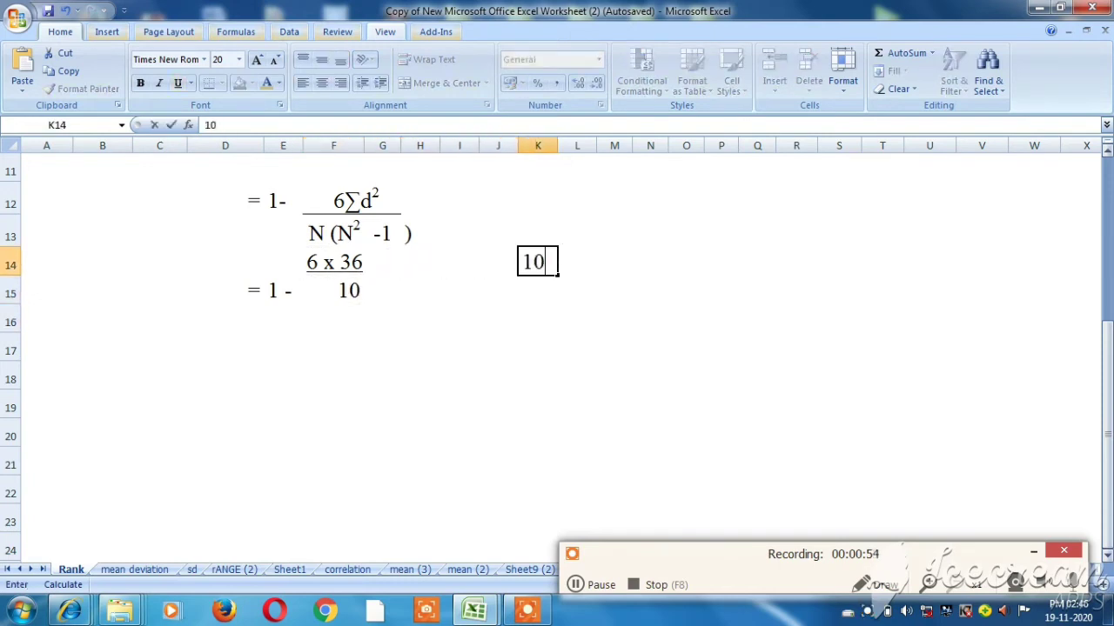
pyautogui.write('x10')
pyautogui.press('Return')
pyautogui.write('100')
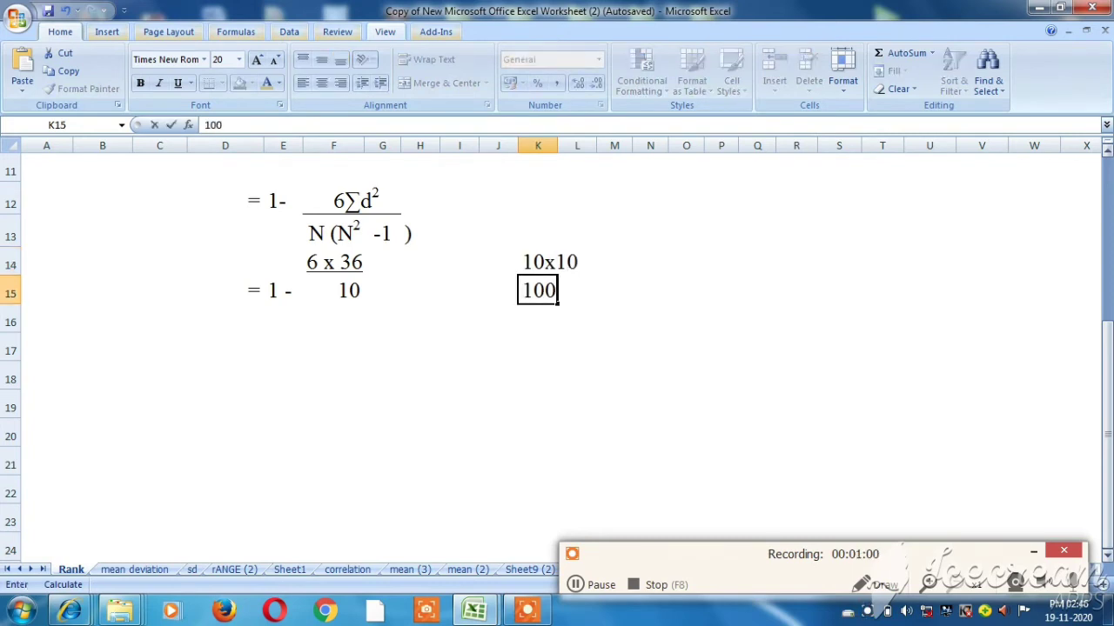
pyautogui.hotkey('ctrl', 'Return')
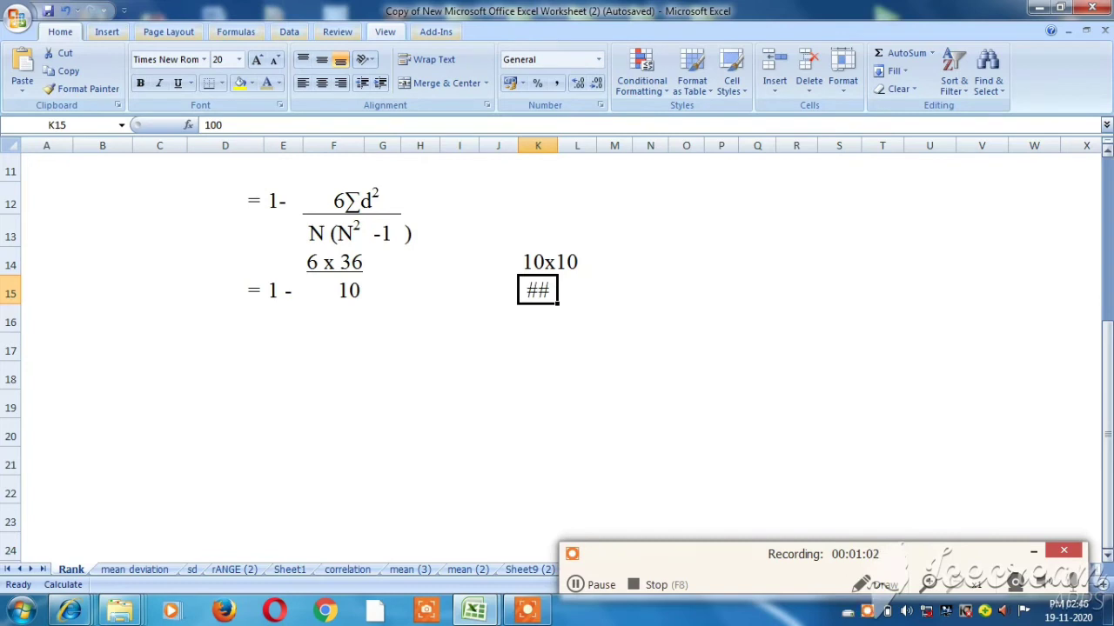
pyautogui.doubleClick(557, 145)
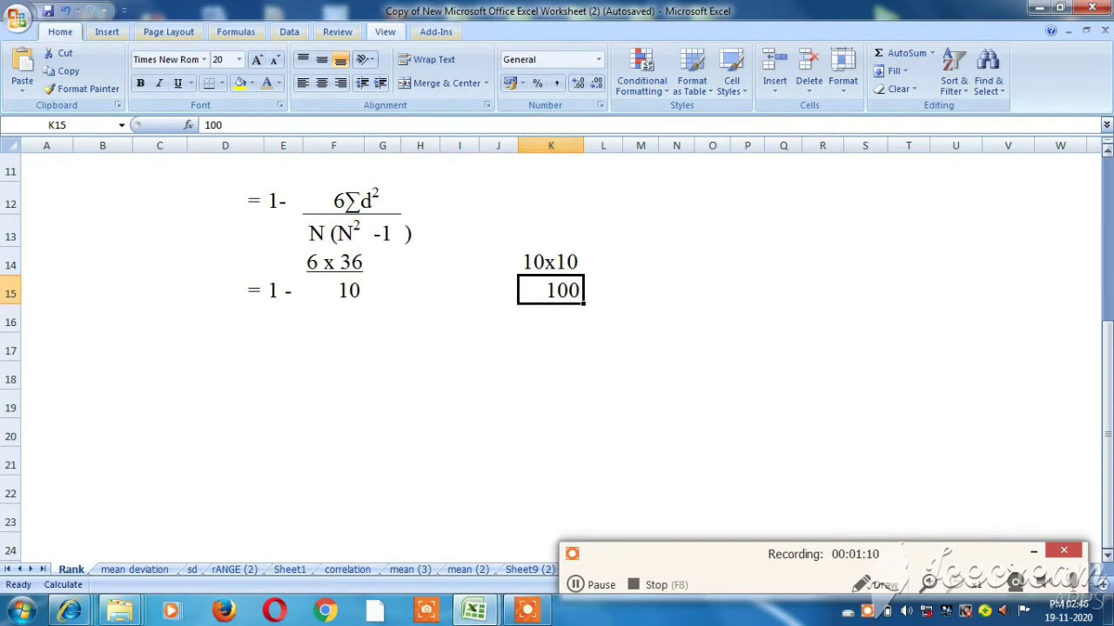
# Complete the denominator in F15 as 10x 99.
pyautogui.click(333, 290)
pyautogui.press('F2')
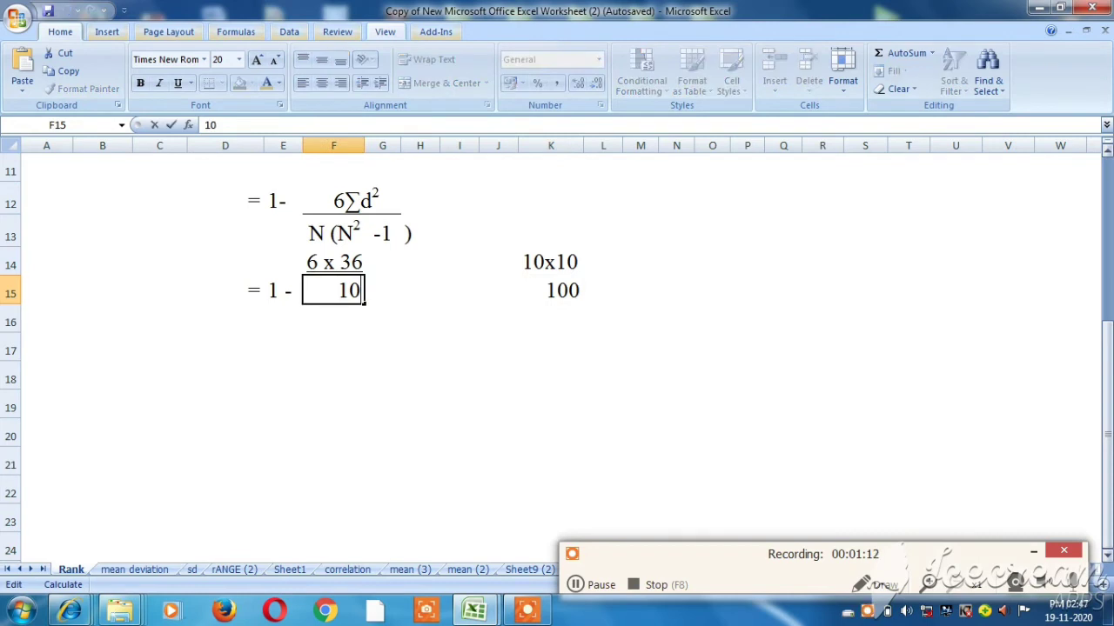
pyautogui.write('x')
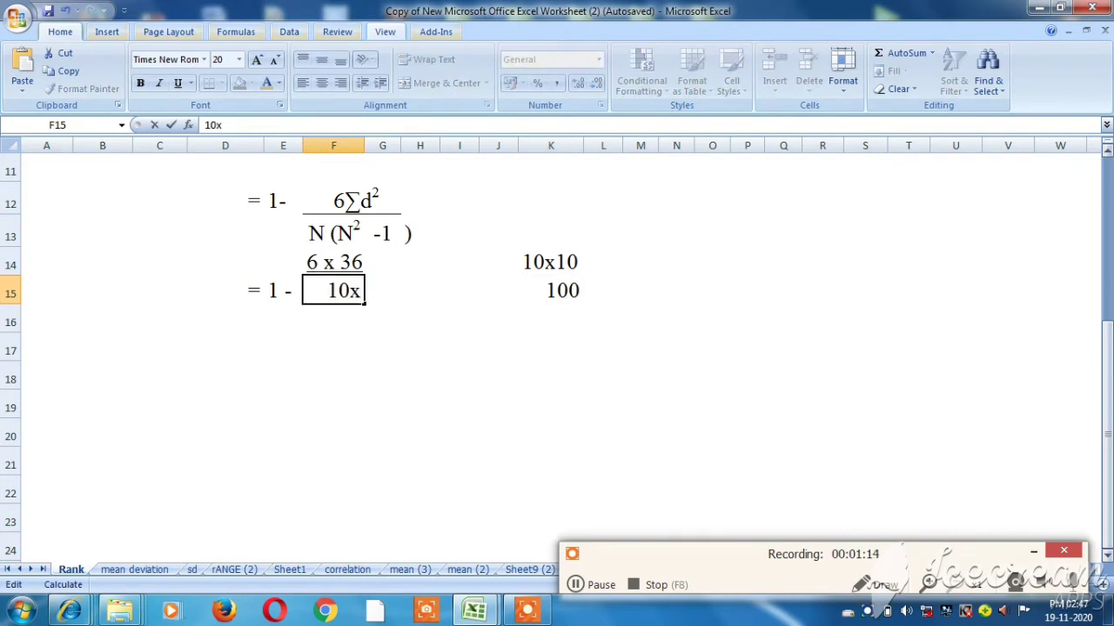
pyautogui.write(' 99')
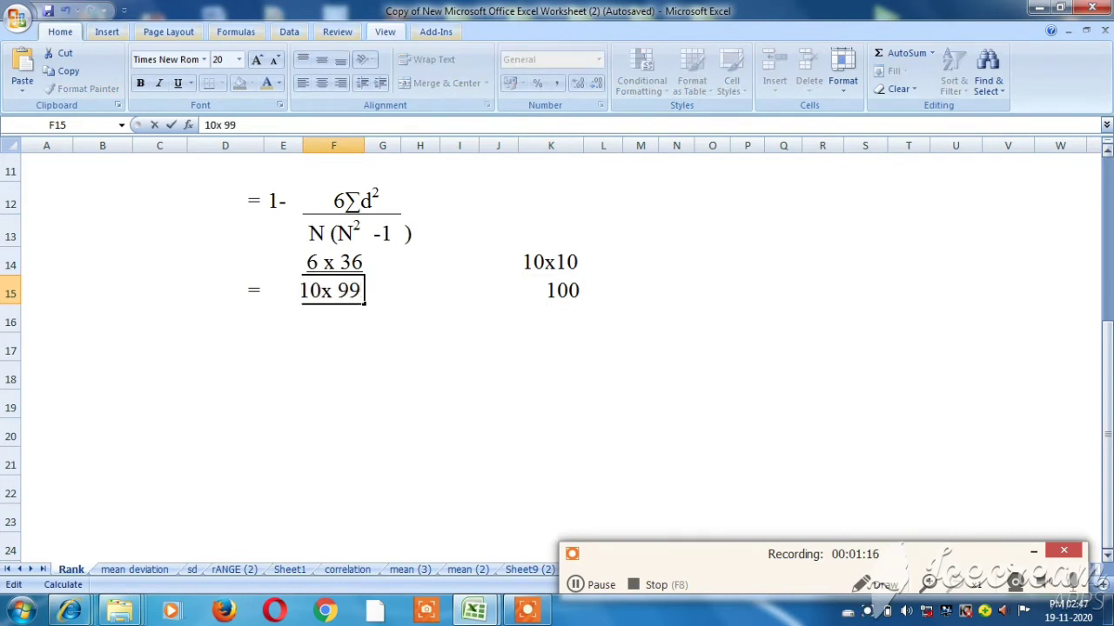
pyautogui.press('Return')
# Begin the simplified line in row 17 with = in D17 and 1- in E17.
pyautogui.press('Down')
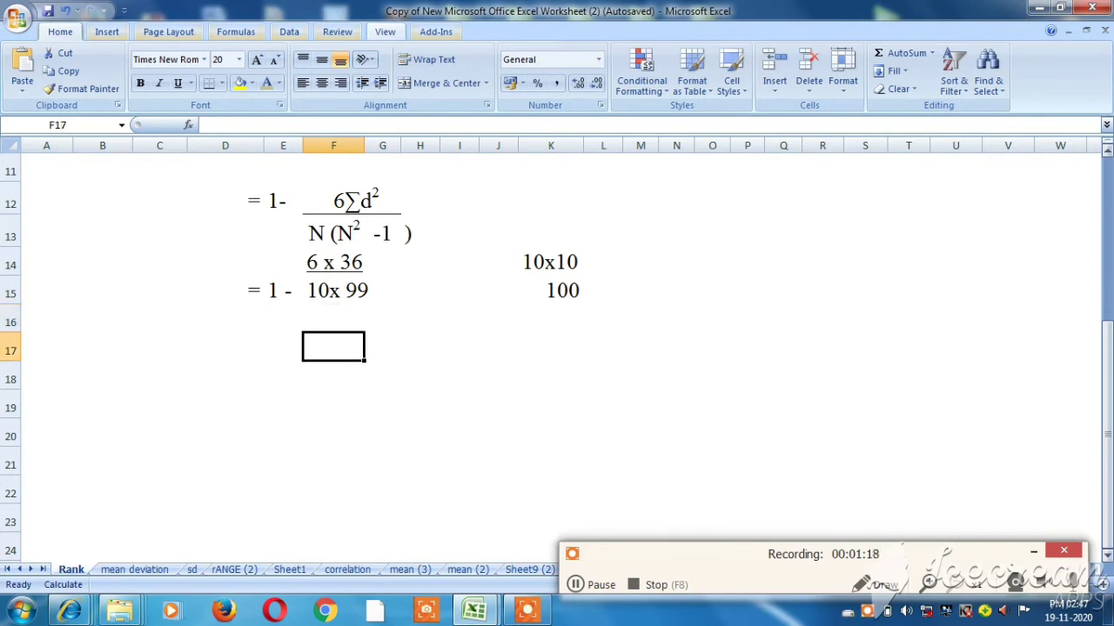
pyautogui.press('Left')
pyautogui.press('Left')
pyautogui.write('=')
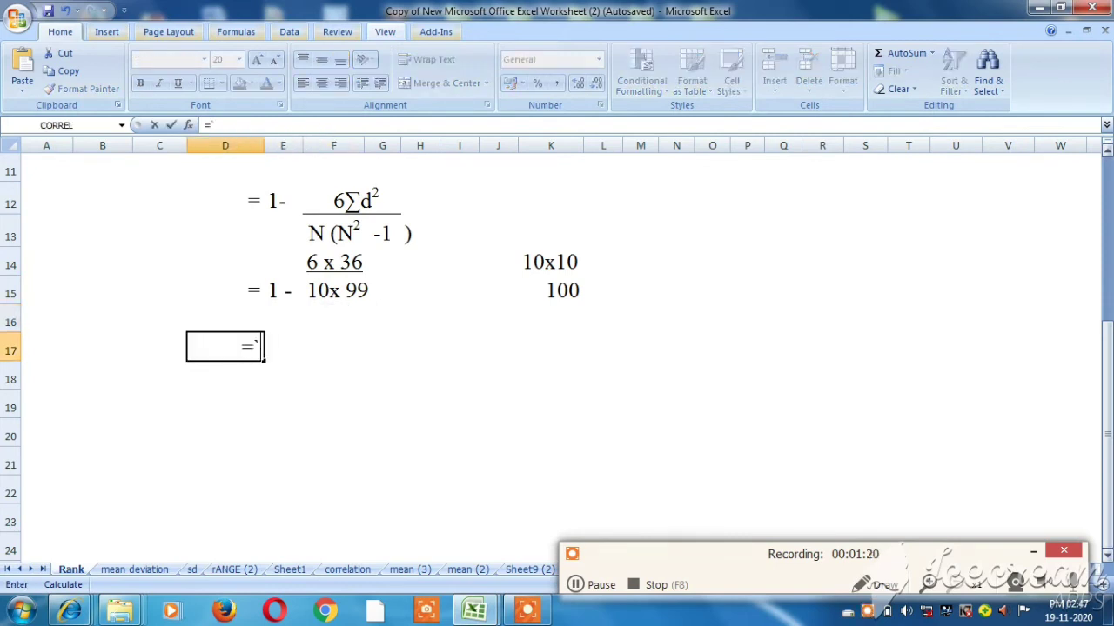
pyautogui.press('Tab')
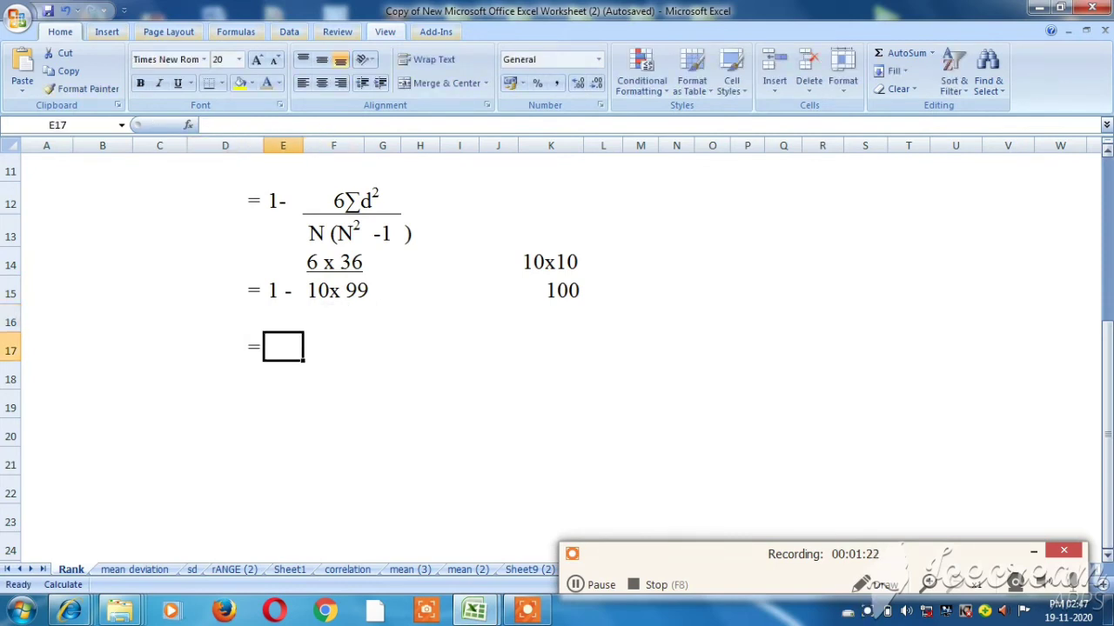
pyautogui.write('1-')
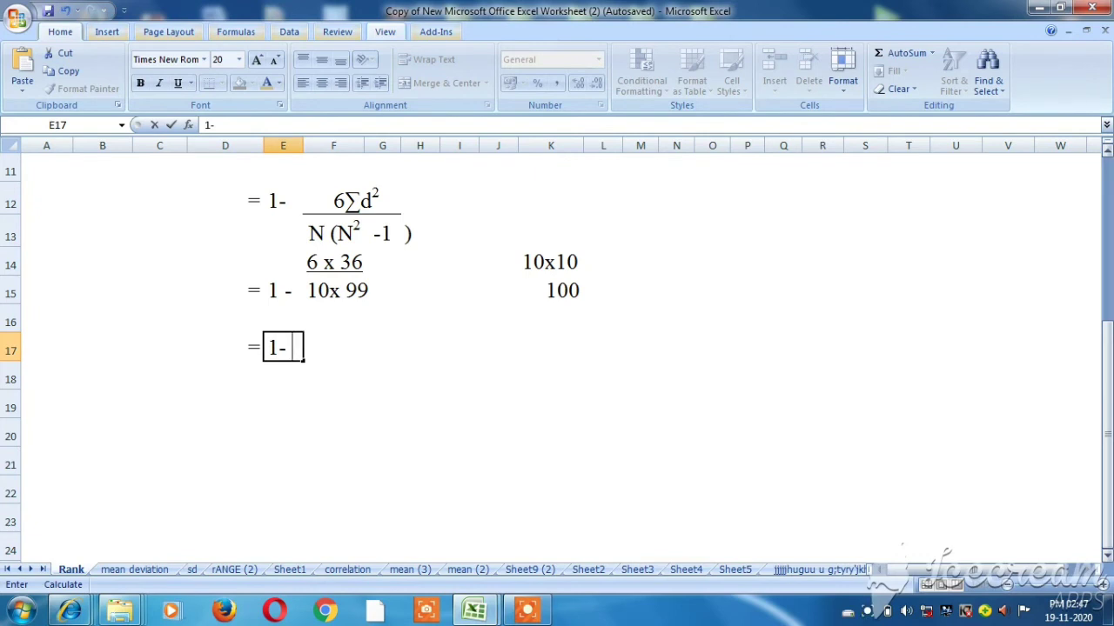
# Enter the simplified fraction with an underlined 216 in F16 as numerator and 990 in F17 as denominator.
pyautogui.click(333, 319)
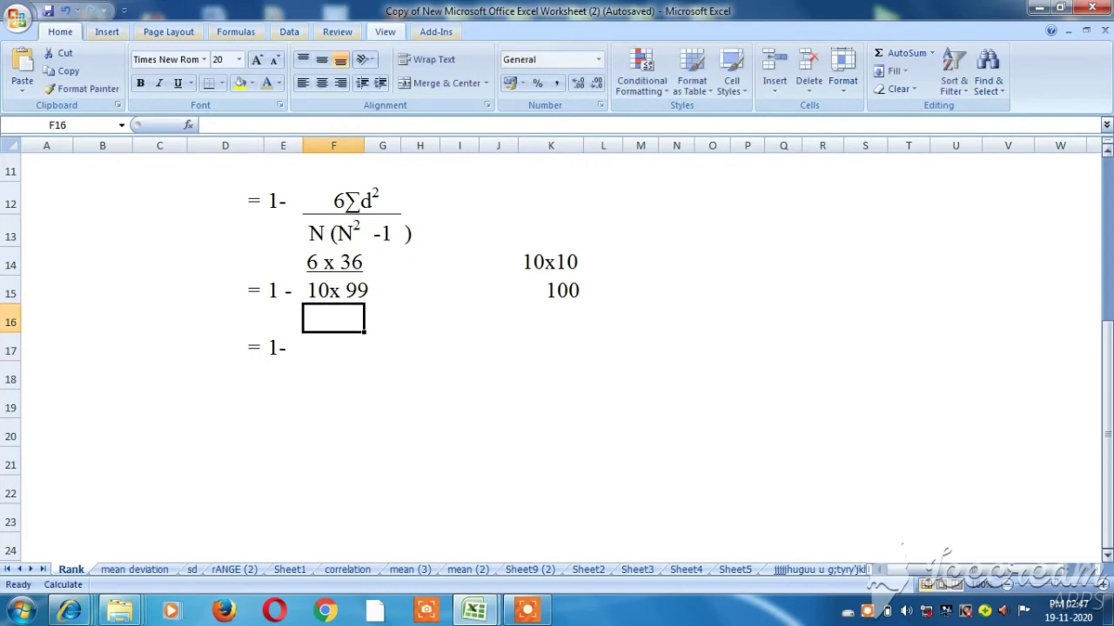
pyautogui.write('2')
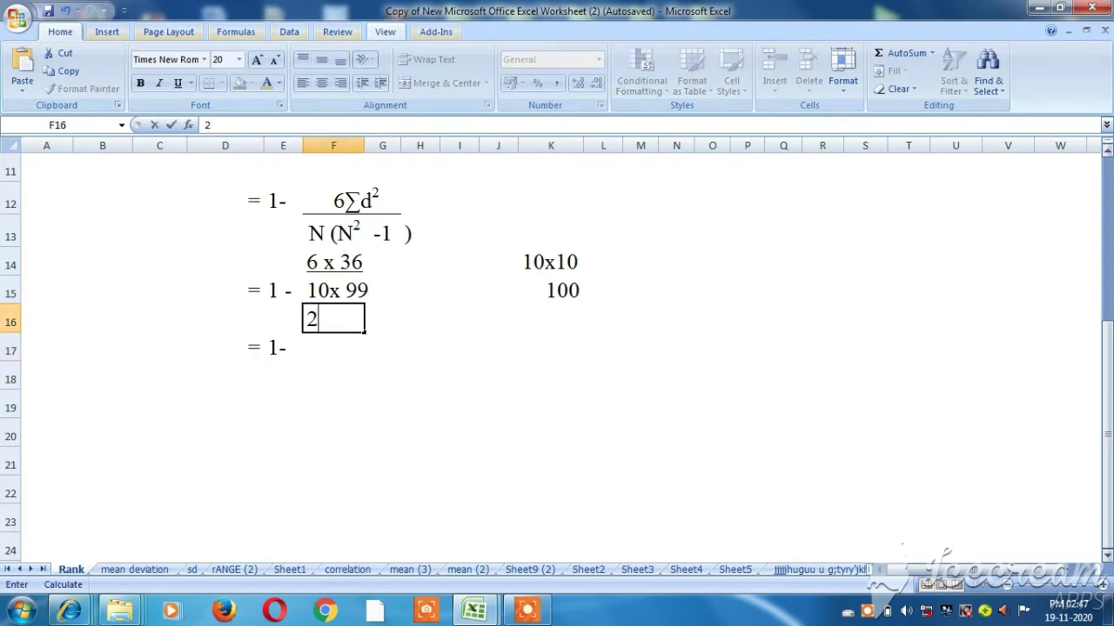
pyautogui.write('16')
pyautogui.hotkey('ctrl', 'Return')
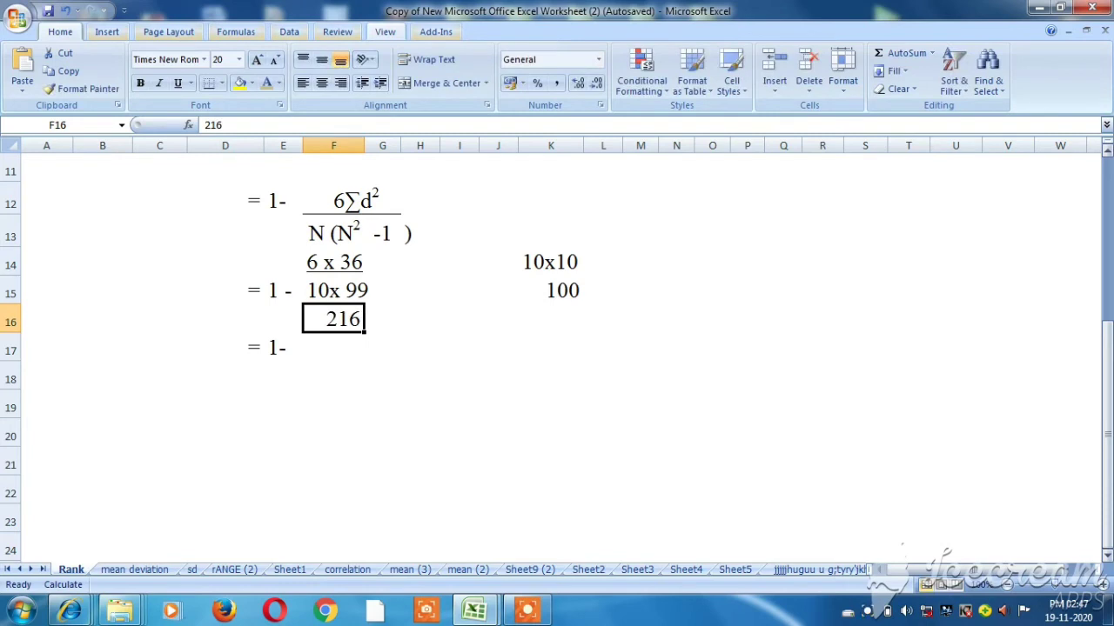
pyautogui.hotkey('ctrl', 'u')
pyautogui.click(333, 347)
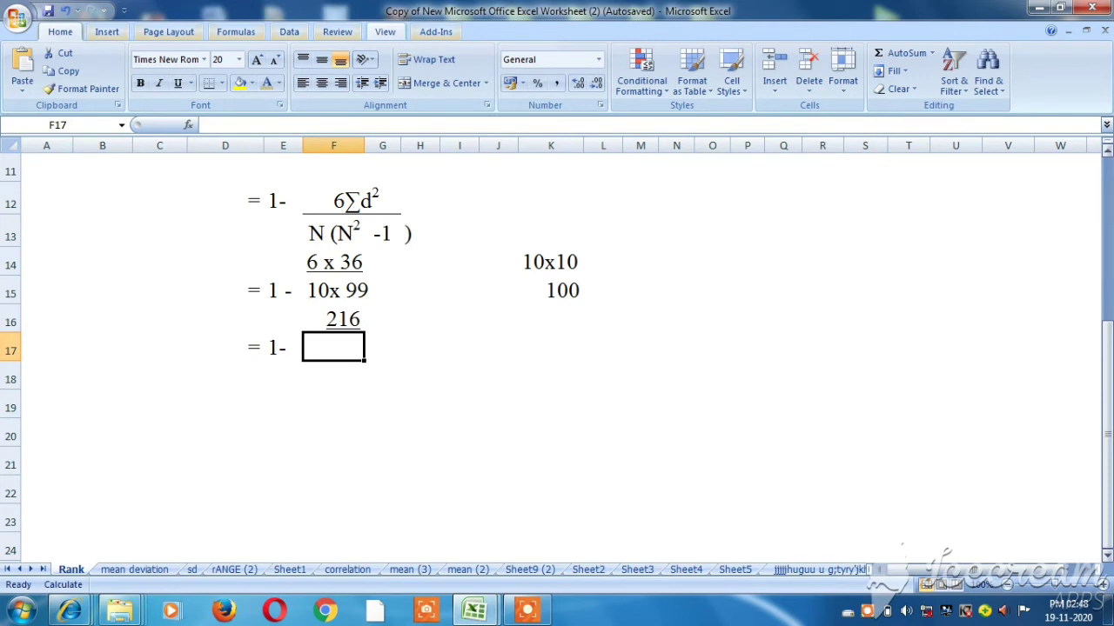
pyautogui.write('990')
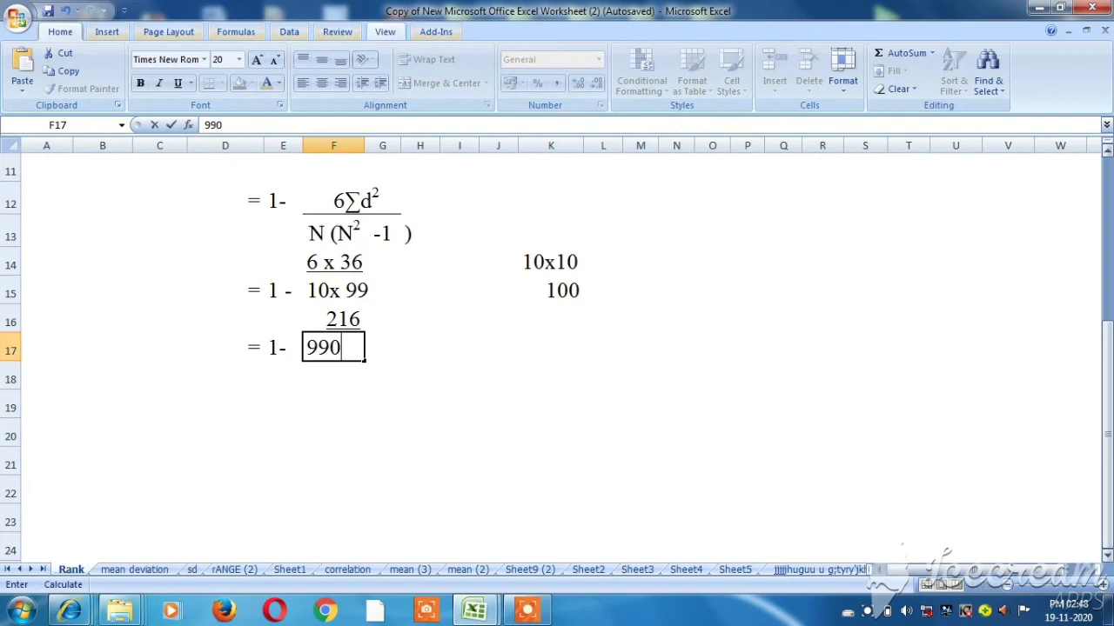
pyautogui.press('Return')
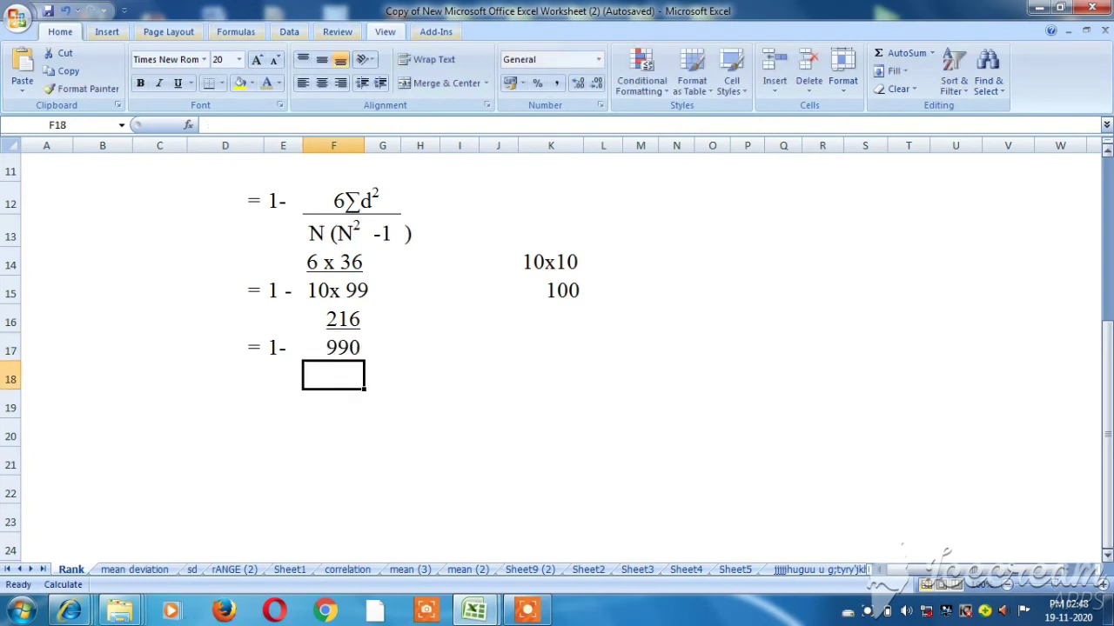
# Begin the following solution line with an equals sign in D19.
pyautogui.press('Down')
pyautogui.press('Left')
pyautogui.press('Left')
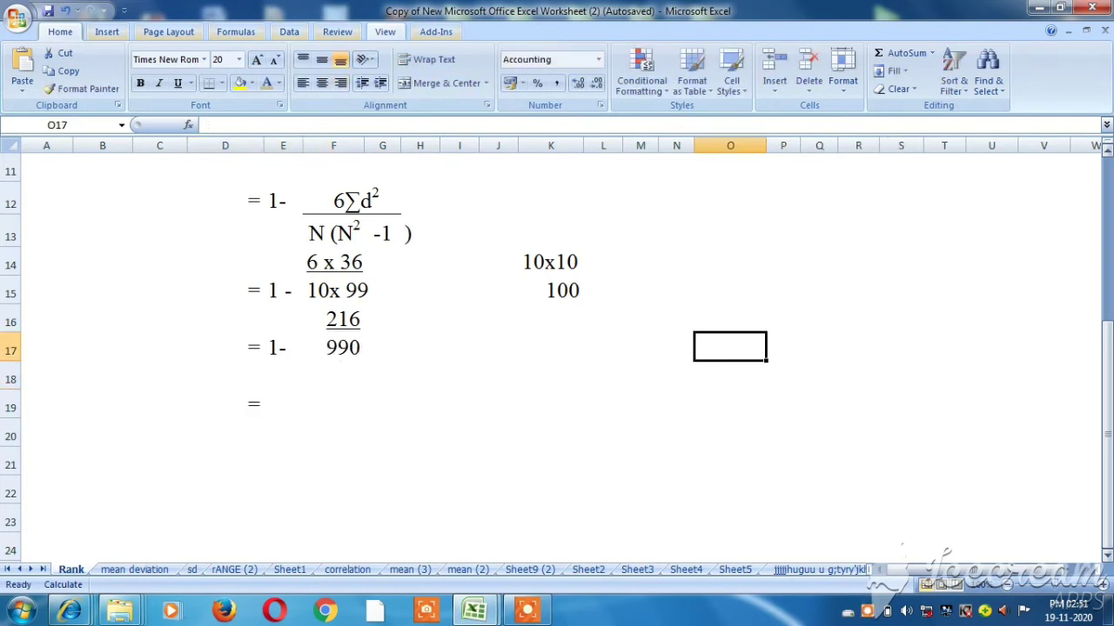
# Calculate the fraction's decimal value in O17 with the formula =F16/F17.
pyautogui.write('=')
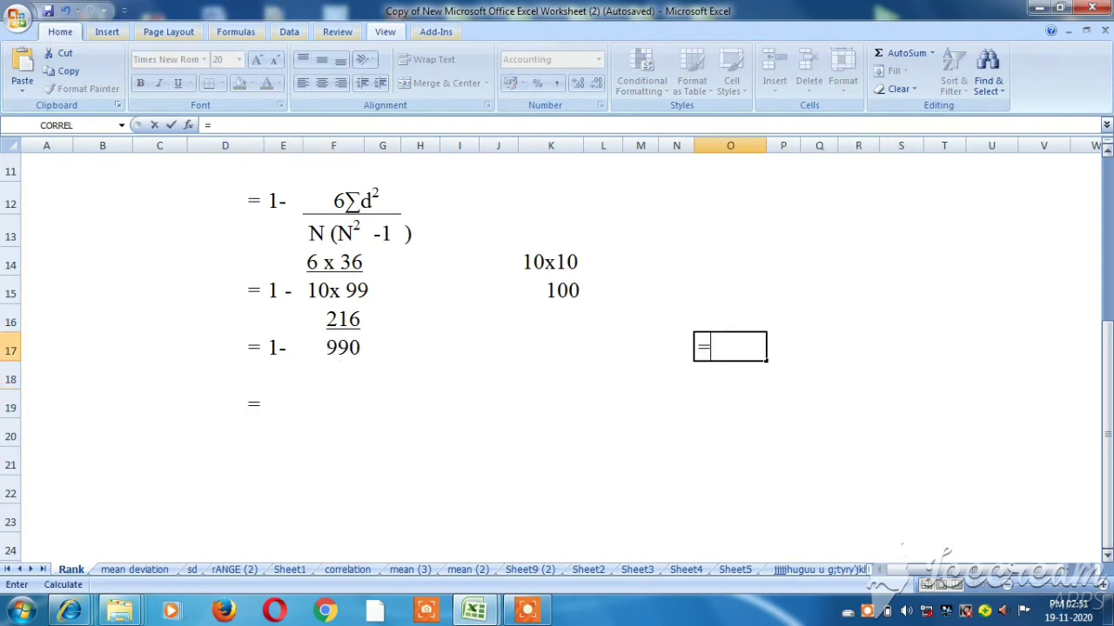
pyautogui.press('Left')
pyautogui.press('Left')
pyautogui.press('Left')
pyautogui.press('Left')
pyautogui.press('Left')
pyautogui.press('Left')
pyautogui.press('Left')
pyautogui.press('Left')
pyautogui.press('Left')
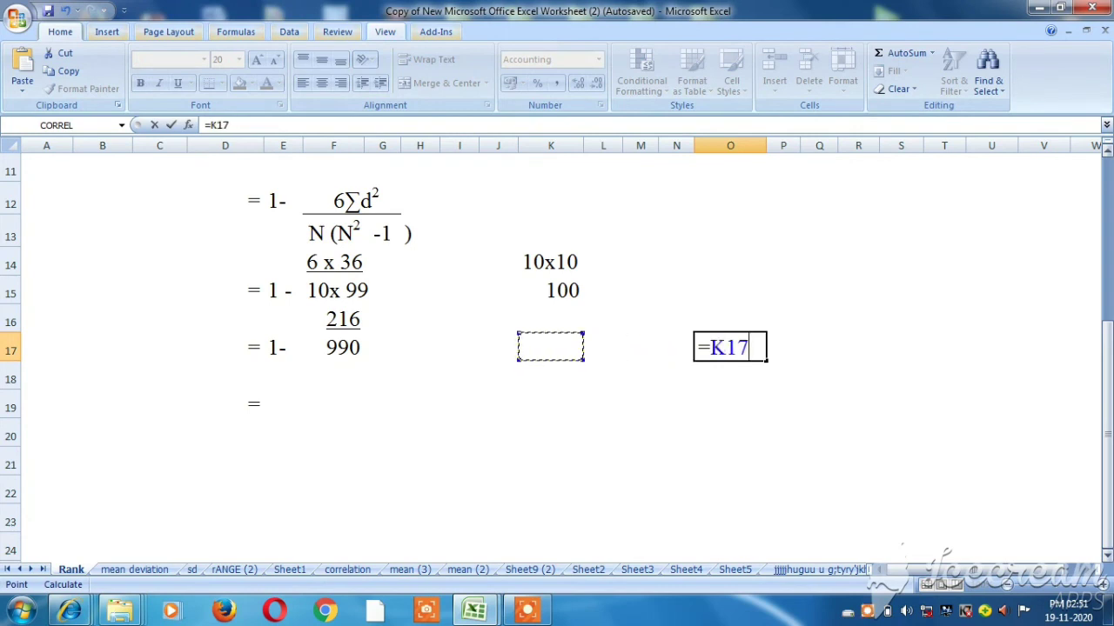
pyautogui.press('Up')
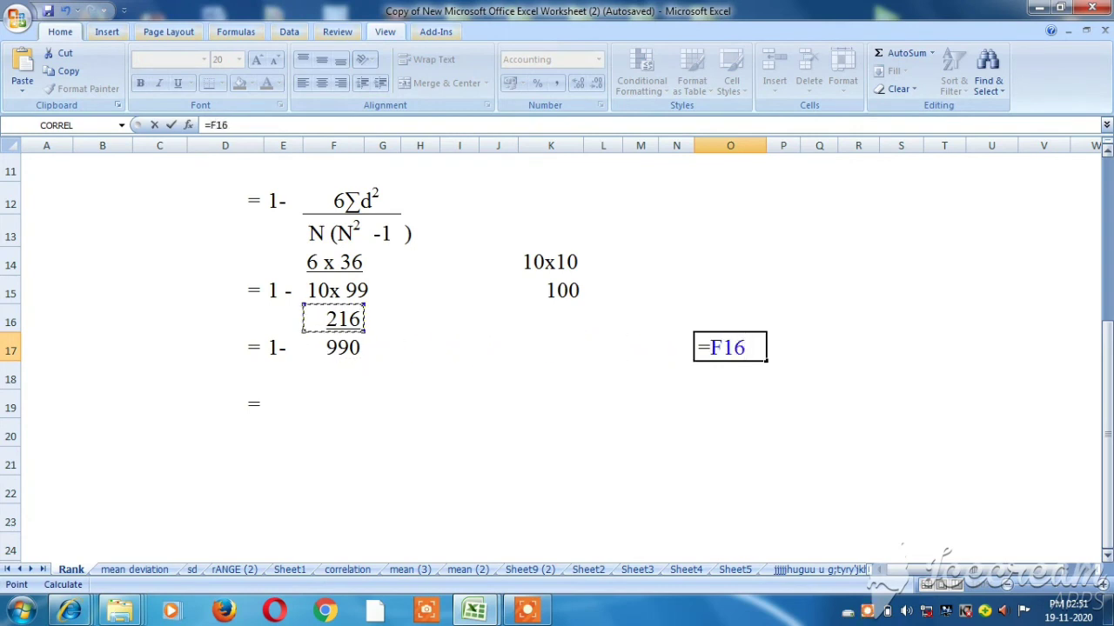
pyautogui.write('/')
pyautogui.press('Down')
pyautogui.press('Left')
pyautogui.press('Left')
pyautogui.press('Left')
pyautogui.press('Left')
pyautogui.press('Left')
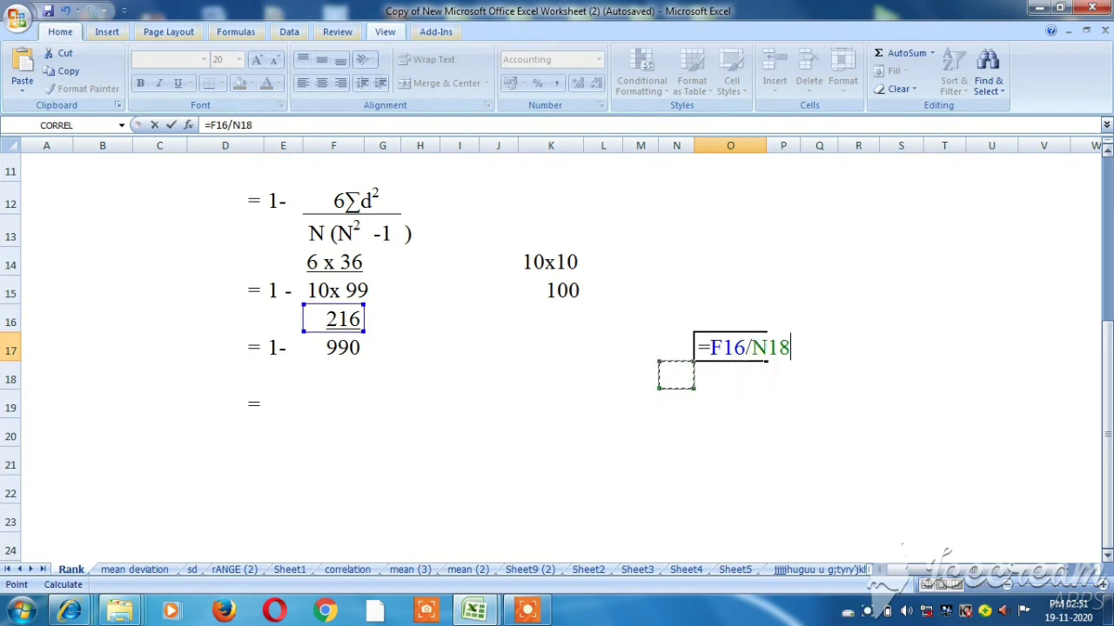
pyautogui.press('Left')
pyautogui.press('Left')
pyautogui.press('Left')
pyautogui.press('Left')
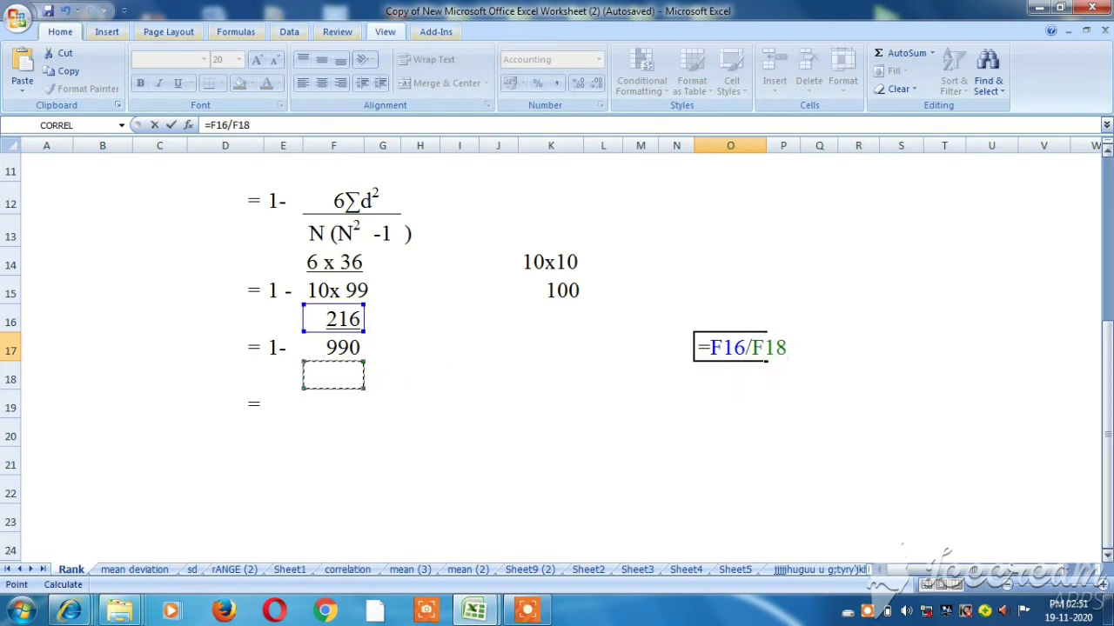
pyautogui.press('Up')
pyautogui.press('Return')
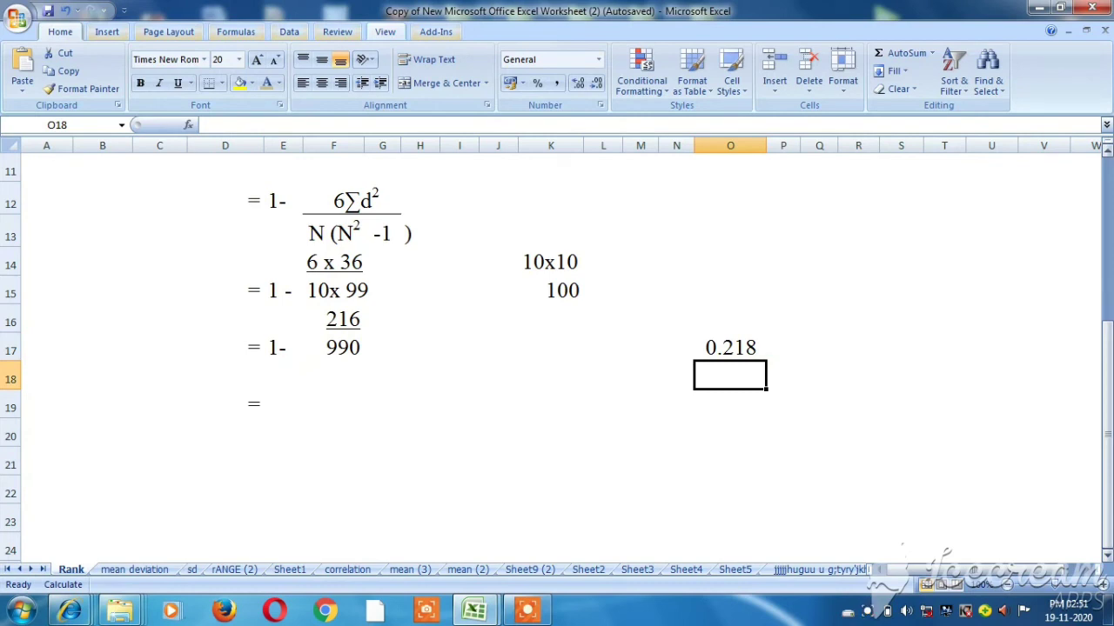
# Enter 1- 0.218 in E19 as the decimal form of the expression.
pyautogui.click(283, 404)
pyautogui.write('1')
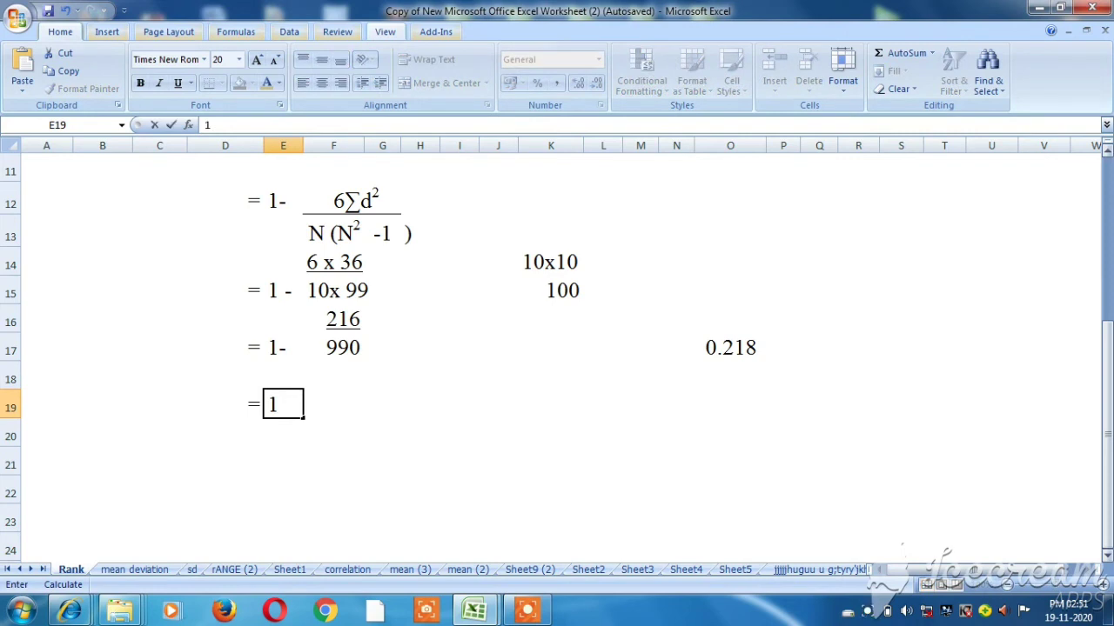
pyautogui.write('- 0.21')
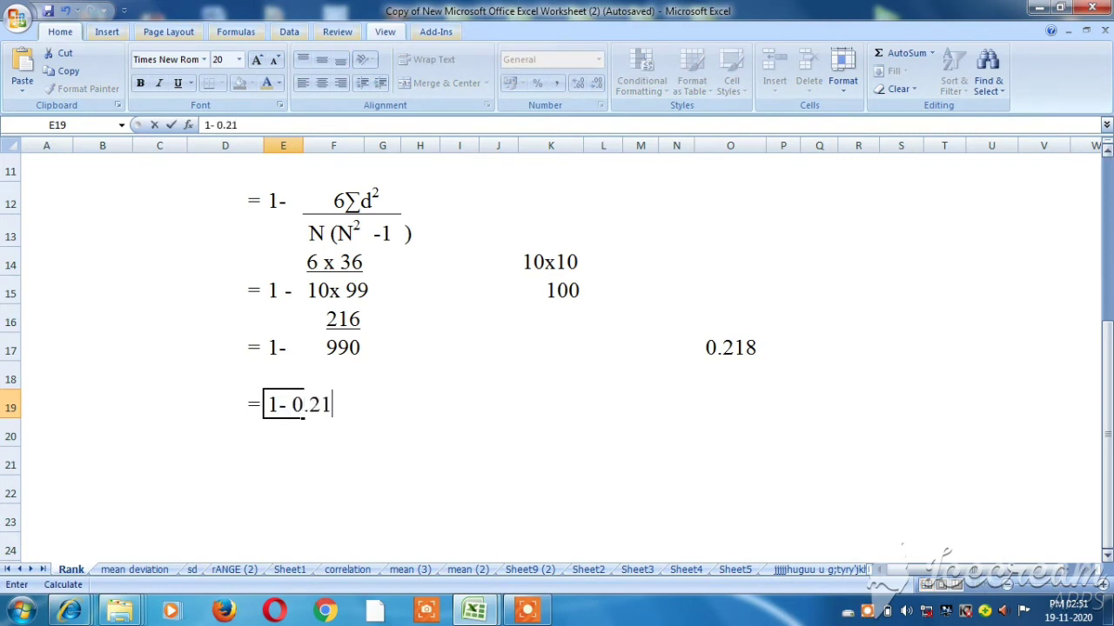
pyautogui.write('8')
pyautogui.press('Return')
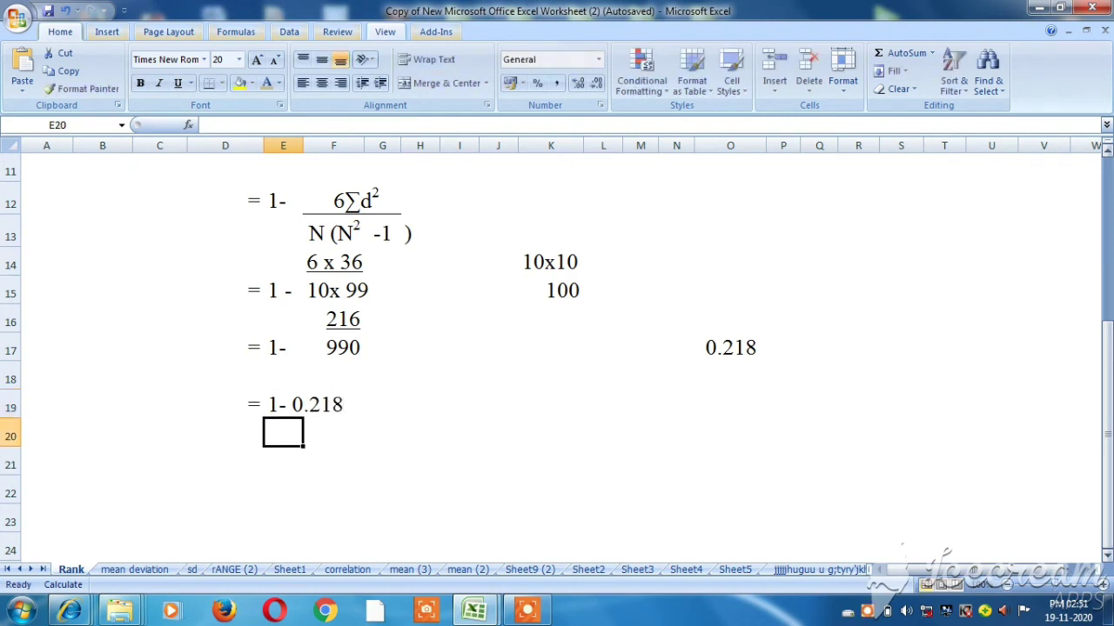
# Begin the final result line with an equals sign in D21.
pyautogui.click(225, 462)
pyautogui.write('=')
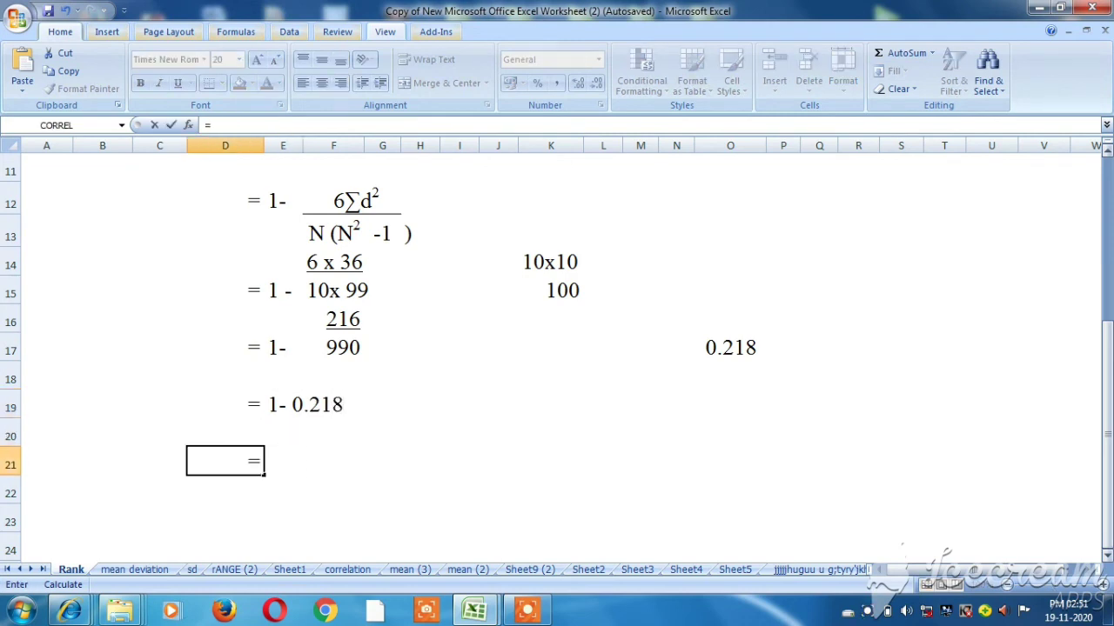
pyautogui.press('Tab')
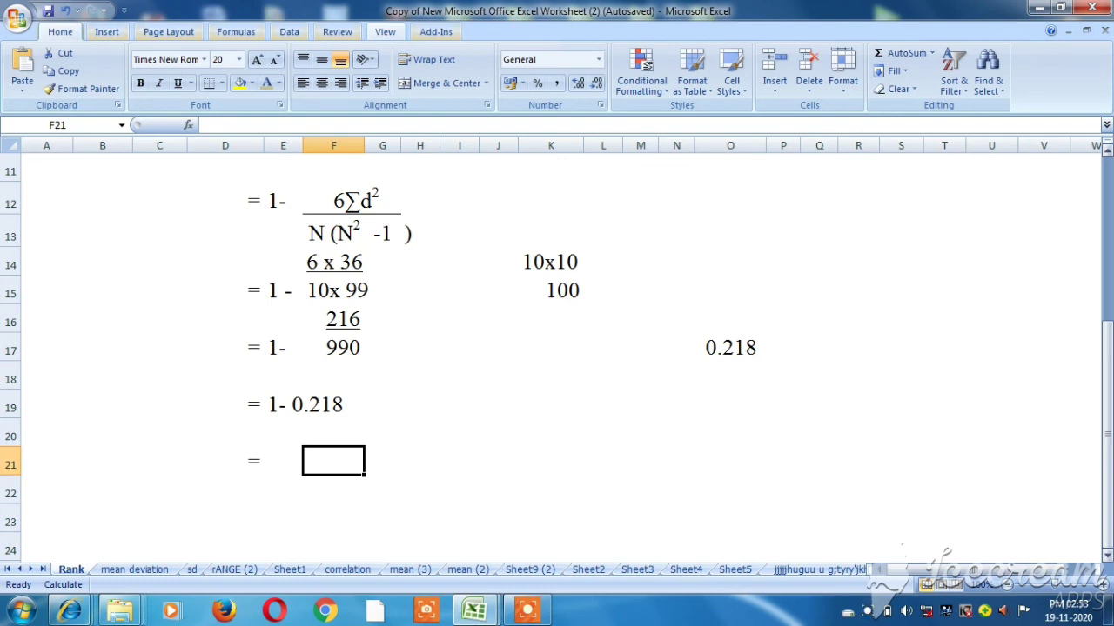
# Enter 0.781 in F21 as the final coefficient and make it bold.
pyautogui.write('0.781')
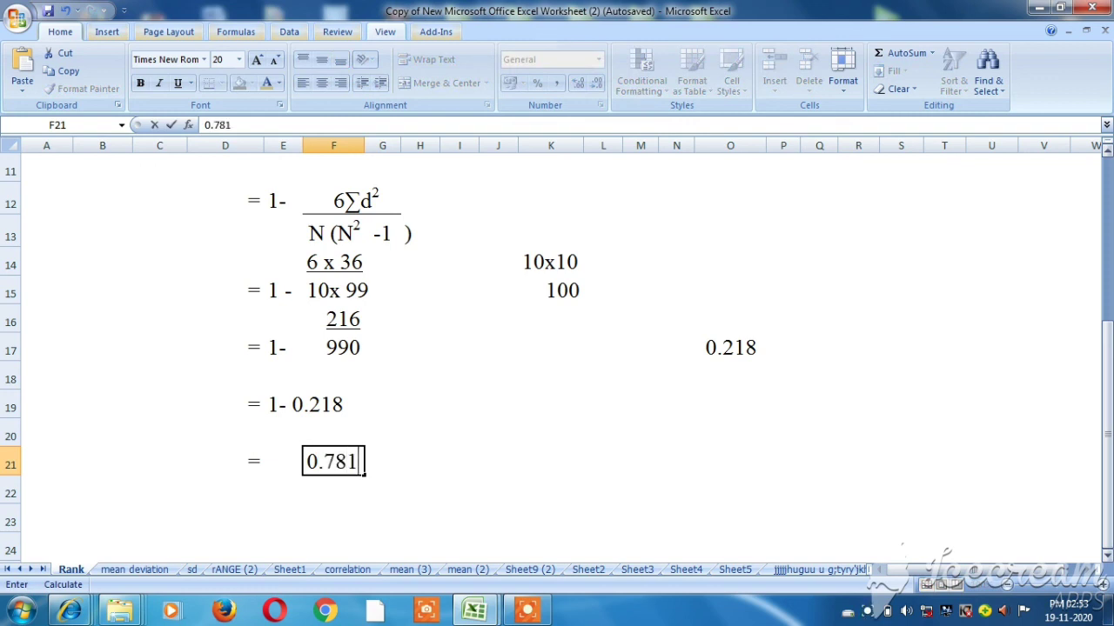
pyautogui.press('Return')
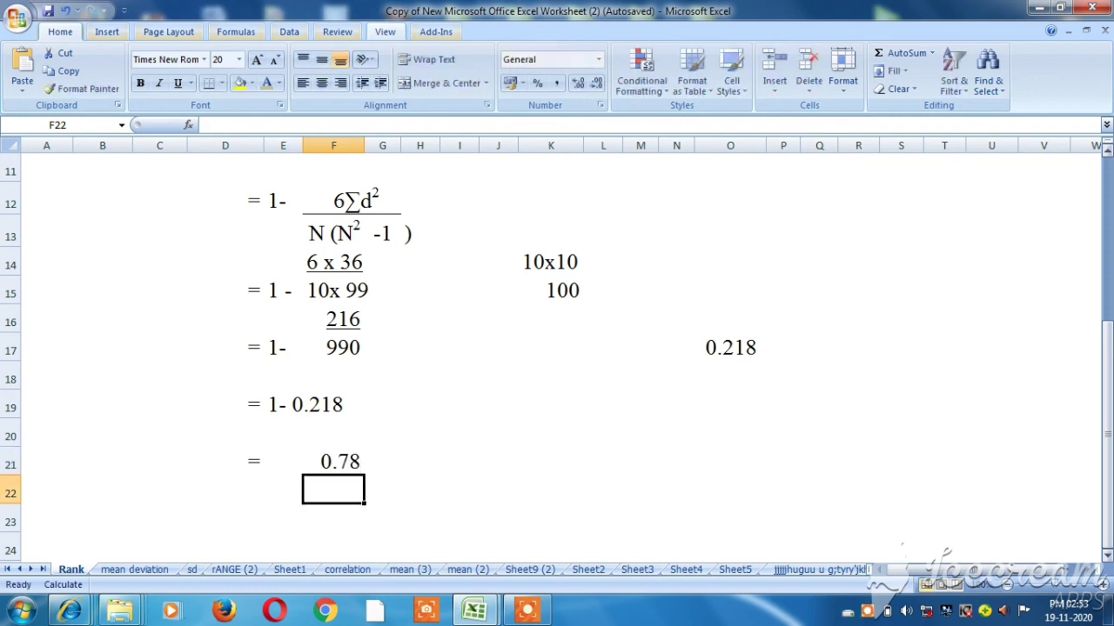
pyautogui.press('Up')
pyautogui.press('Left')
pyautogui.press('Left')
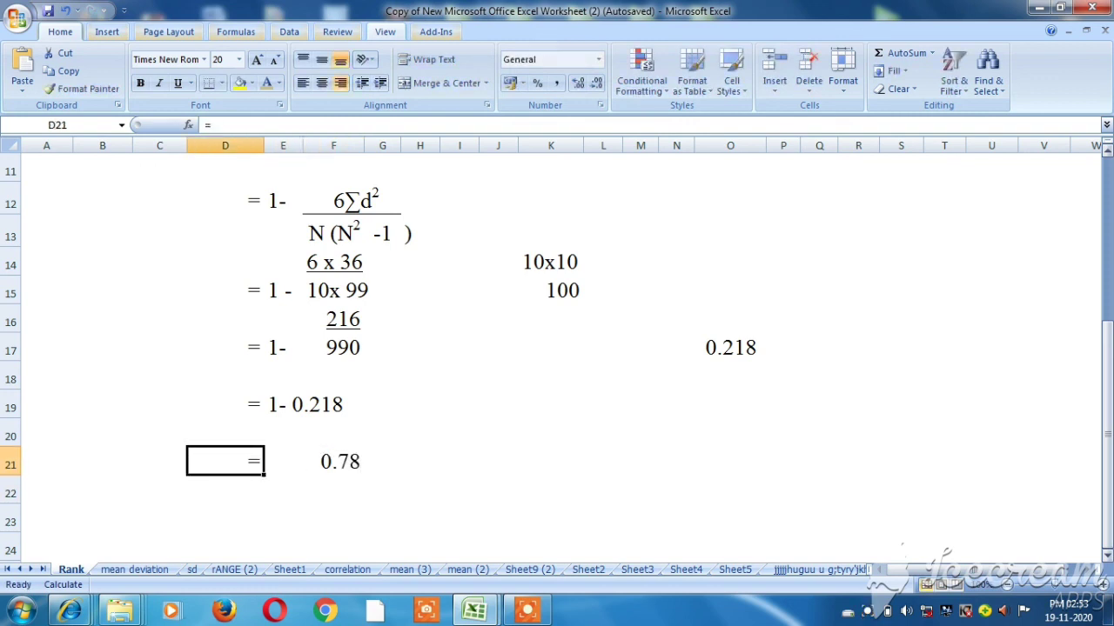
pyautogui.press('Left')
pyautogui.press('Right')
pyautogui.press('Right')
pyautogui.press('Right')
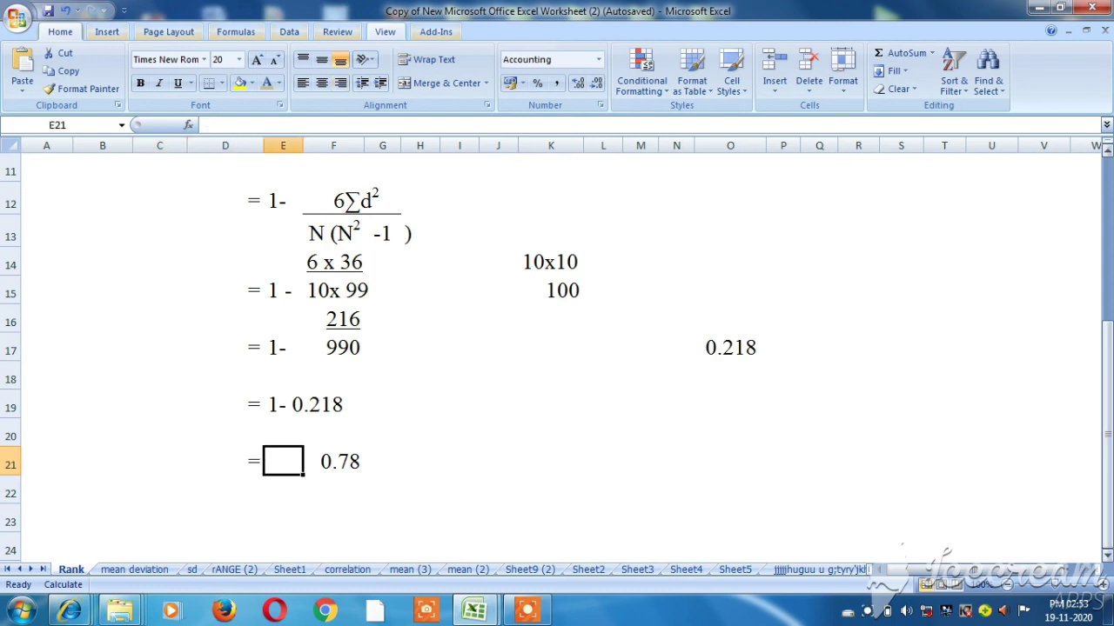
pyautogui.hotkey('ctrl', 'b')
# Return to F1 to review the rank correlation problem statement and the students' statistics and mathematics ranks.
pyautogui.press('Up')
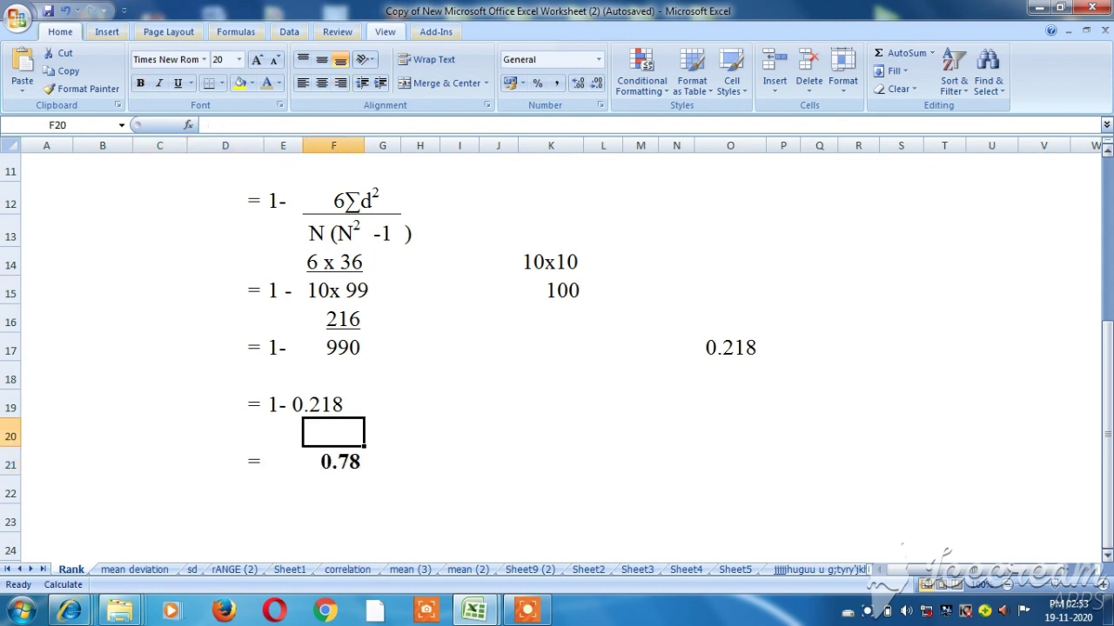
pyautogui.press('Up')
pyautogui.press('Up')
pyautogui.press('Up')
pyautogui.press('Up')
pyautogui.press('Up')
pyautogui.press('Up')
pyautogui.press('Up')
pyautogui.press('Up')
pyautogui.press('Up')
pyautogui.press('Up')
pyautogui.press('Up')
pyautogui.press('Up')
pyautogui.press('Up')
pyautogui.press('Up')
pyautogui.press('Up')
pyautogui.press('Up')
pyautogui.press('Up')
pyautogui.press('Up')
pyautogui.press('Up')
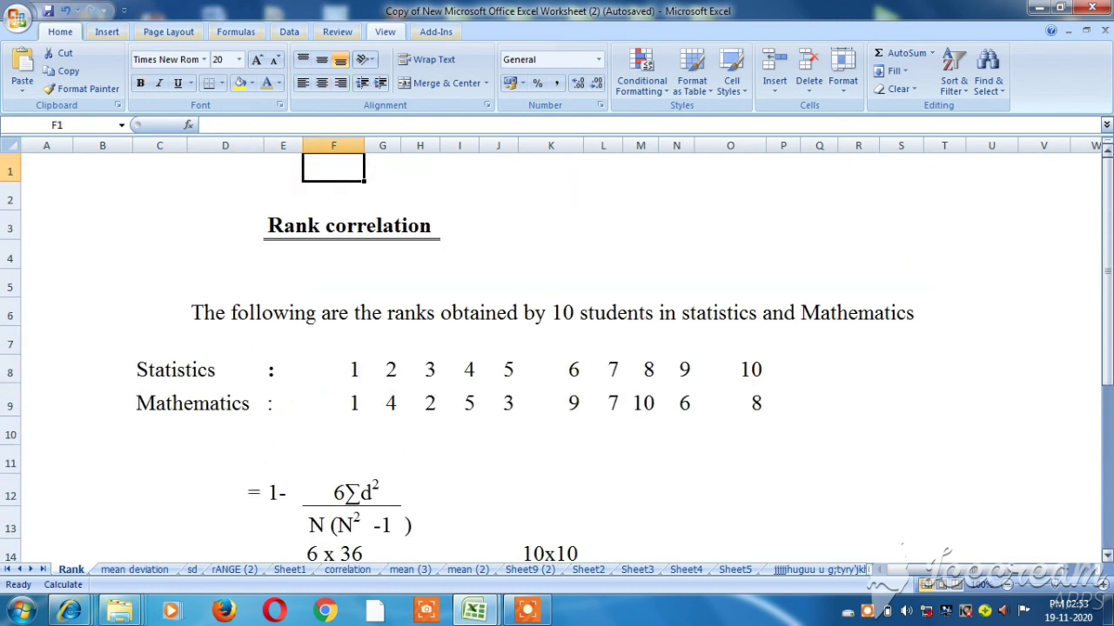